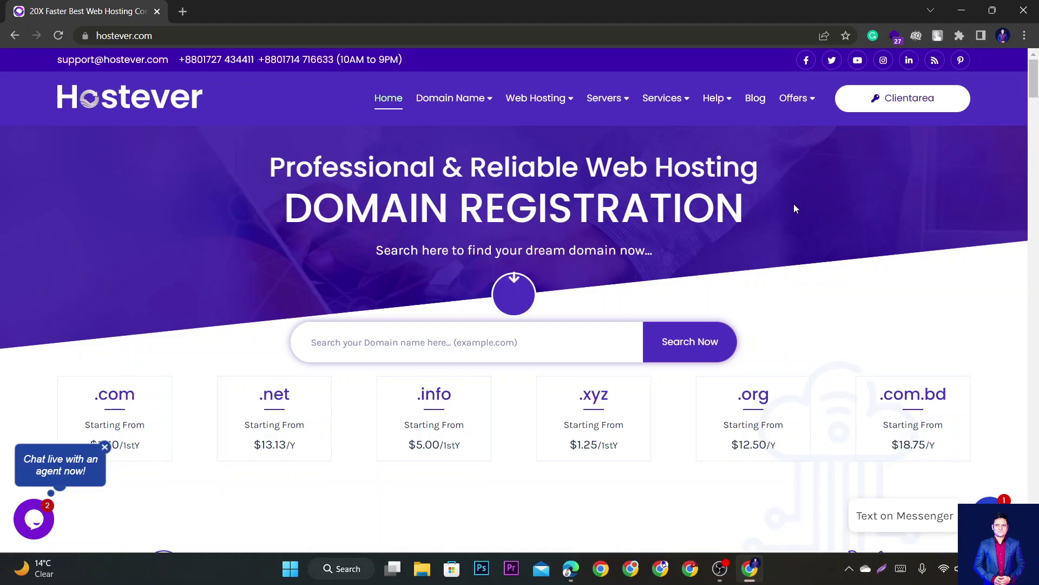
Scroll the home page back and forth to the Linux SSD and BDIX shared hosting plan cards.
scroll(745, 203, "down", 4)
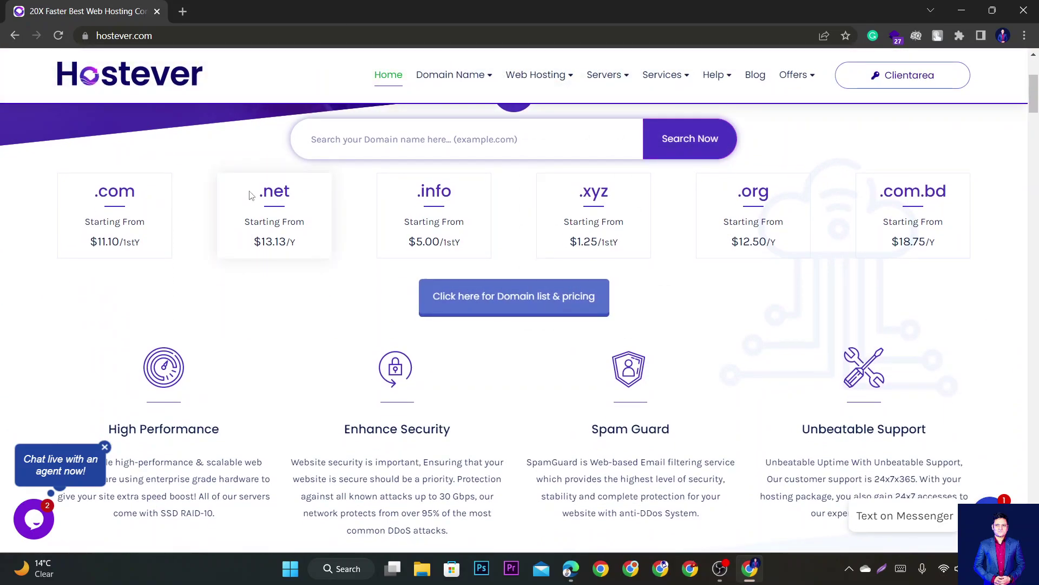
scroll(251, 195, "down", 1)
scroll(272, 314, "up", 5)
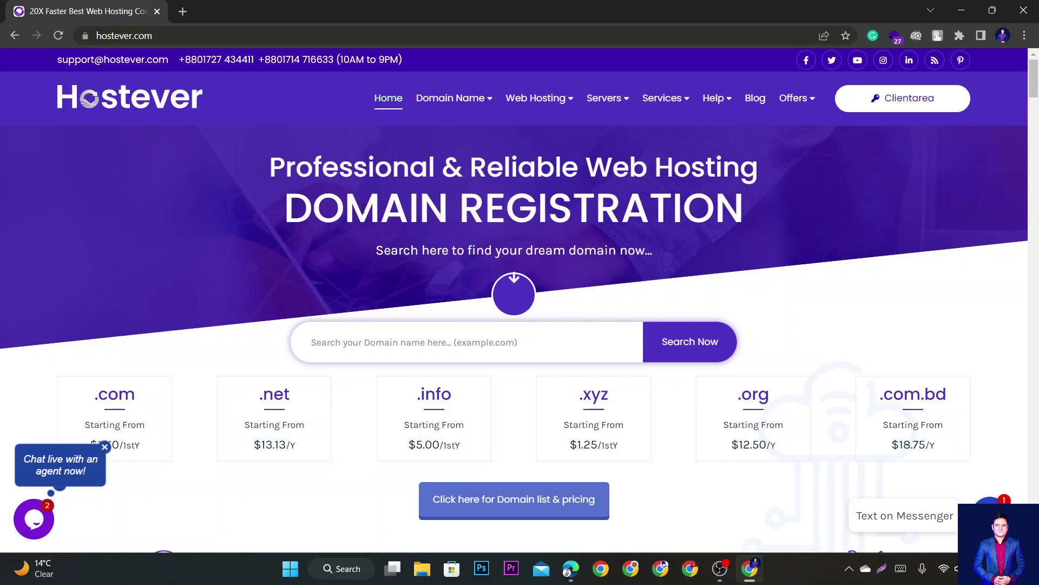
scroll(362, 211, "down", 15)
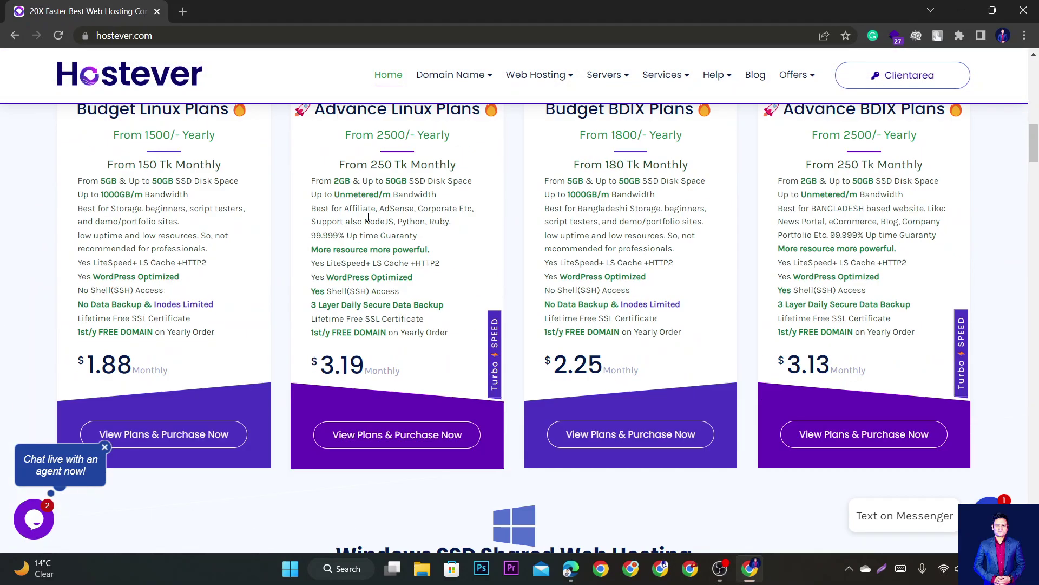
scroll(487, 216, "up", 5)
scroll(593, 217, "down", 3)
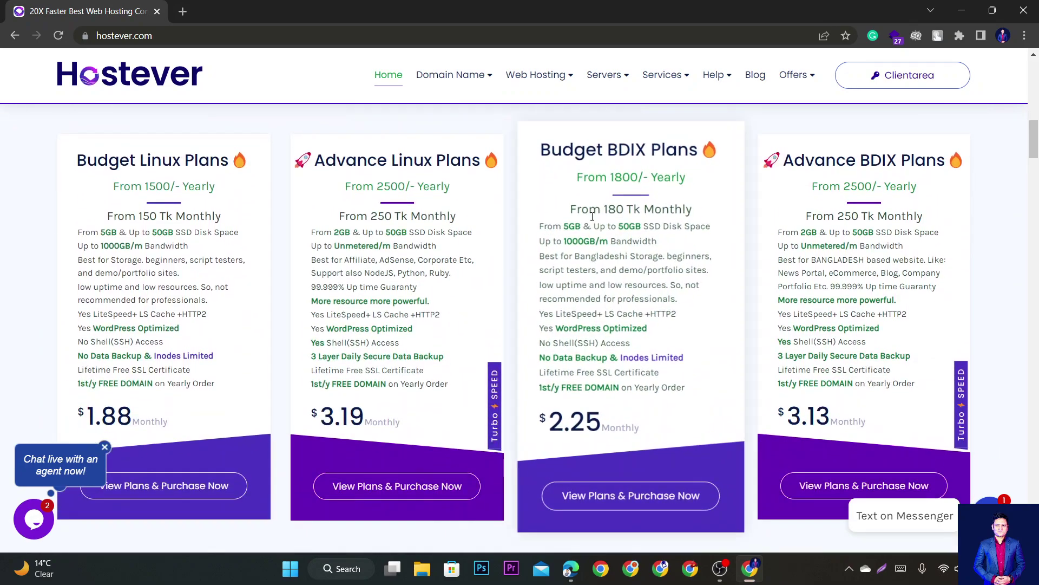
scroll(592, 216, "up", 3)
scroll(419, 233, "down", 4)
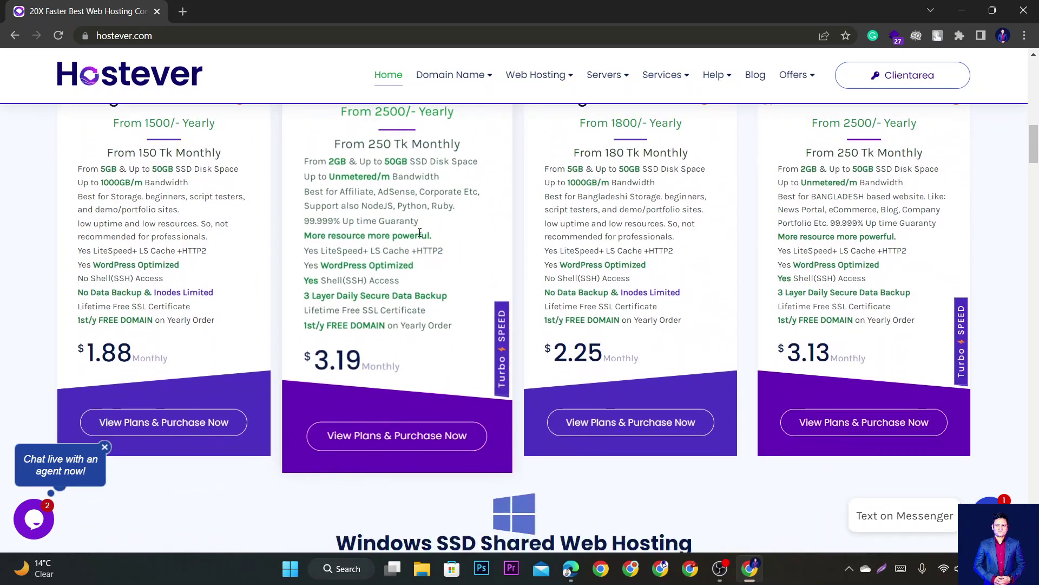
scroll(333, 196, "up", 1)
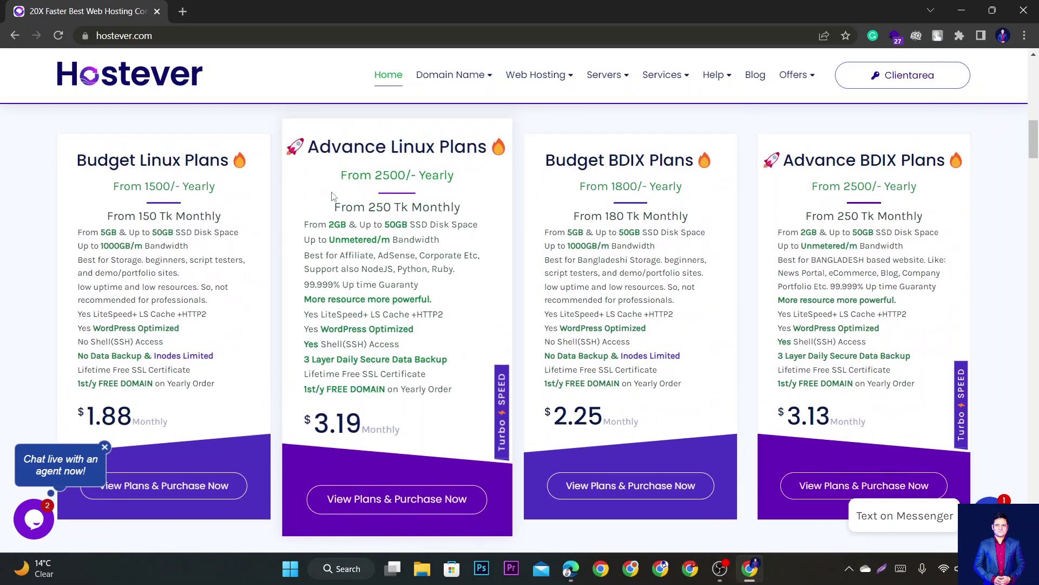
scroll(338, 270, "down", 1)
Open the Advance Linux hosting plans and check the 2GB plan's BDT 2500/- yearly price.
left_click(388, 430)
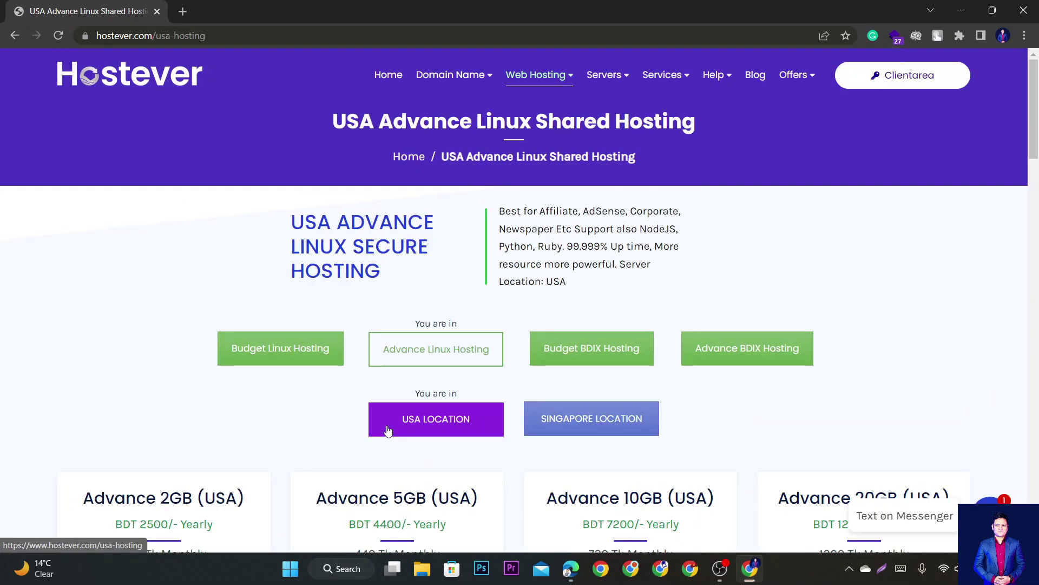
scroll(739, 281, "down", 5)
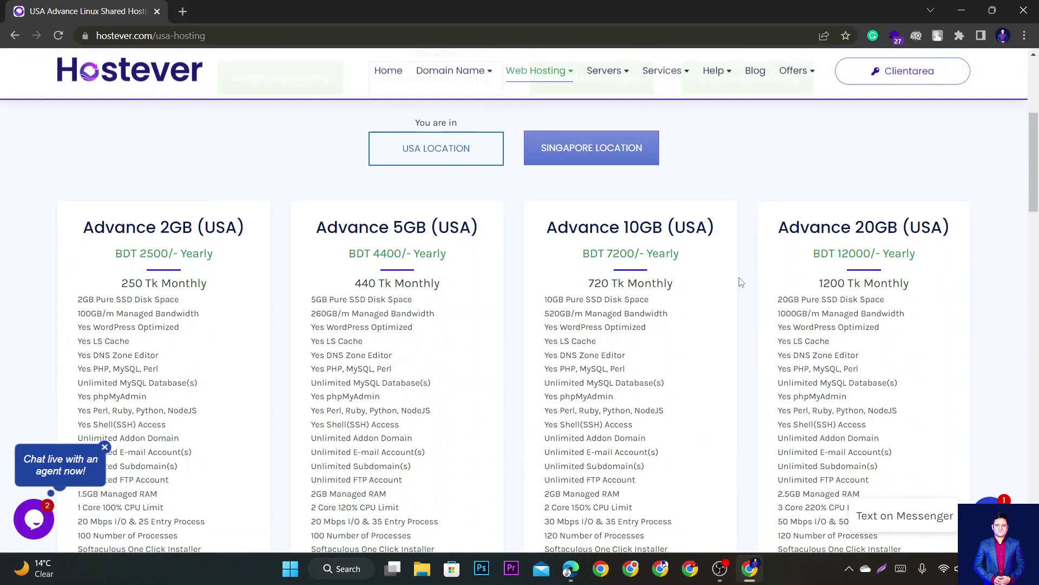
scroll(742, 282, "down", 5)
scroll(130, 327, "up", 4)
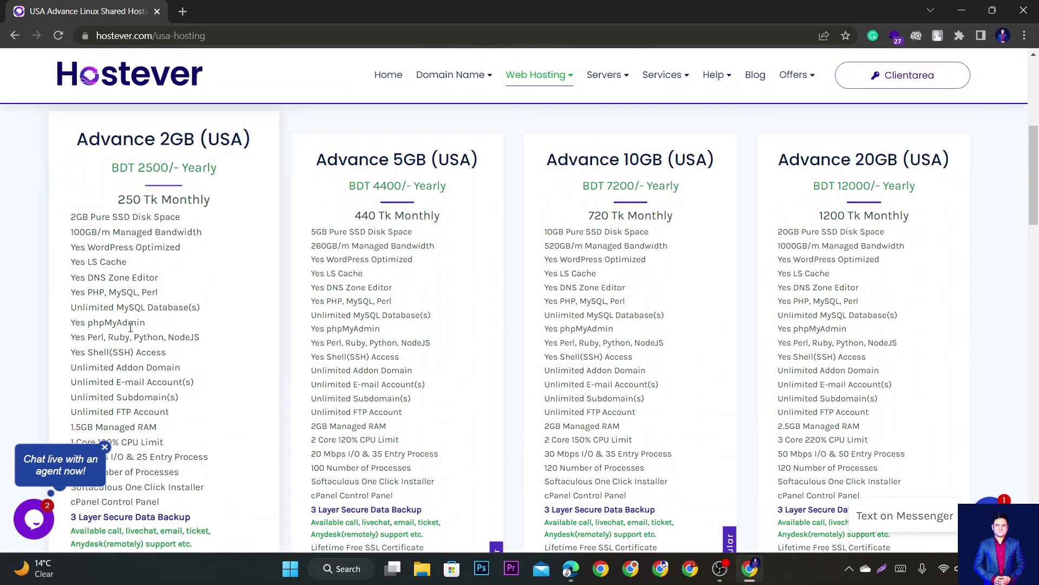
scroll(193, 240, "up", 1)
left_click_drag(115, 237, 213, 237)
scroll(211, 239, "down", 2)
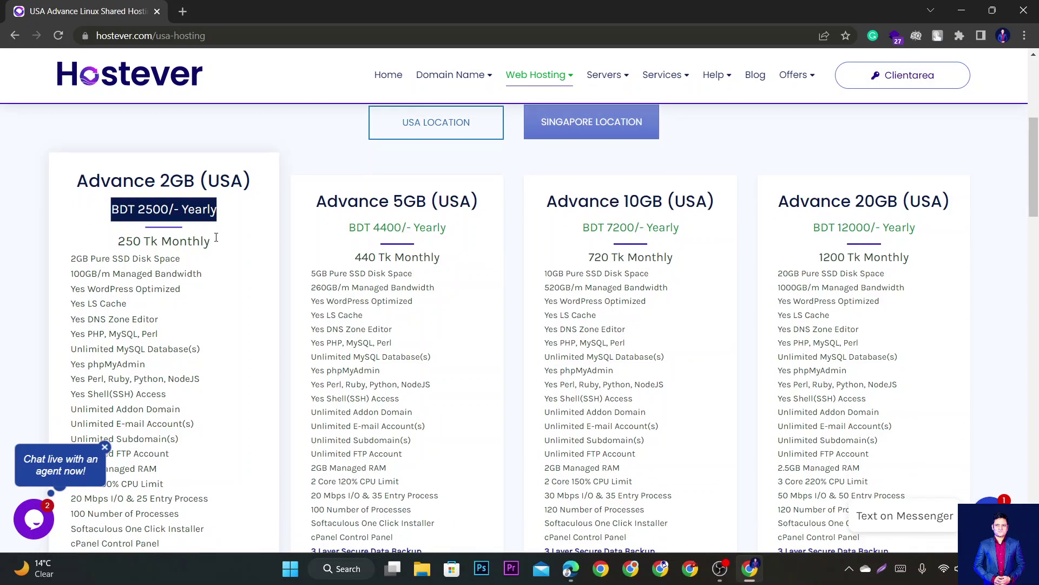
left_click(197, 244)
Dismiss the live chat invitation and order the Advance 2GB (USA) plan.
scroll(198, 243, "down", 4)
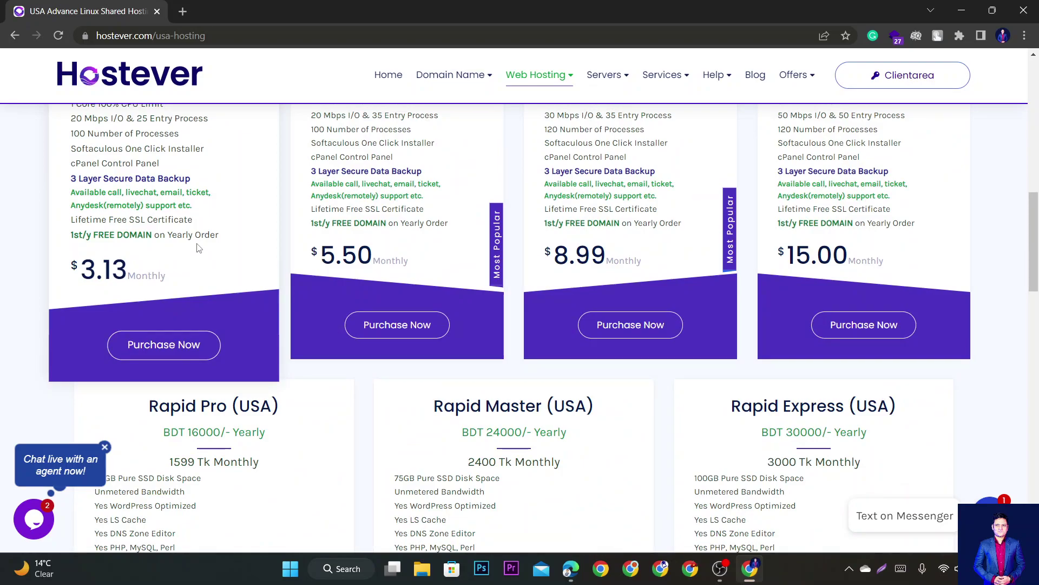
scroll(198, 245, "down", 8)
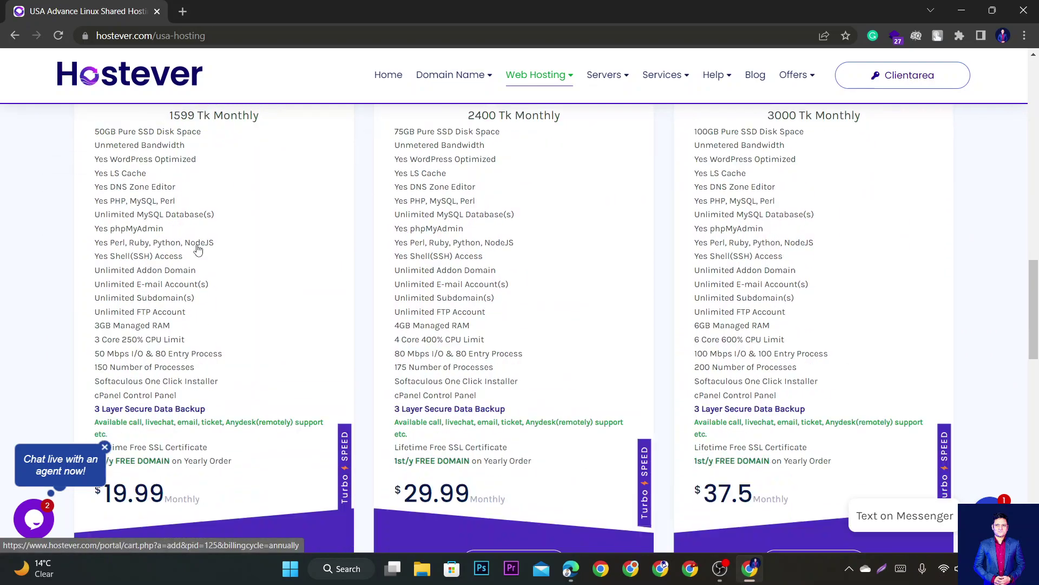
scroll(198, 250, "up", 10)
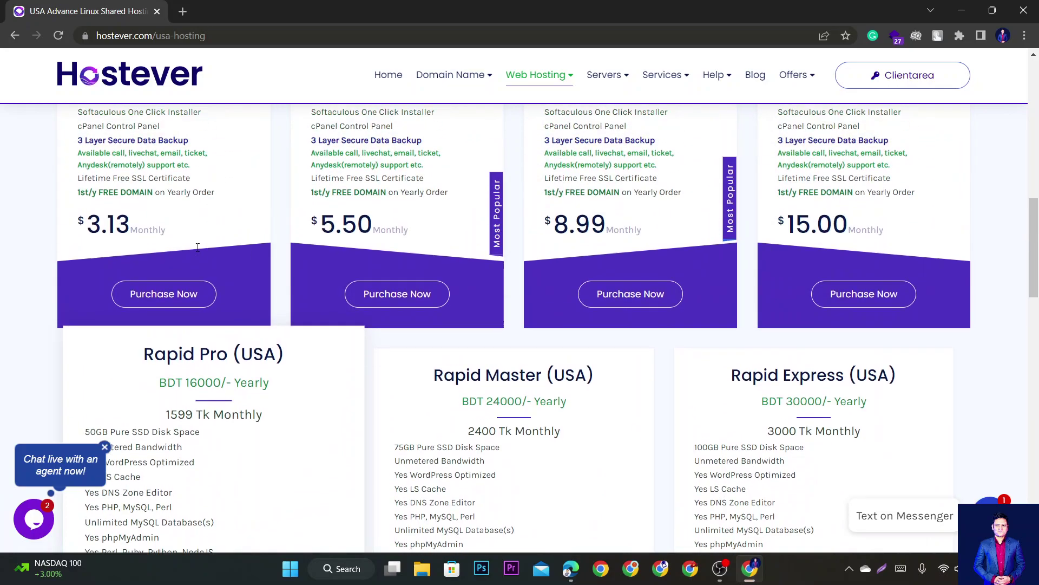
scroll(198, 248, "up", 2)
scroll(199, 249, "down", 5)
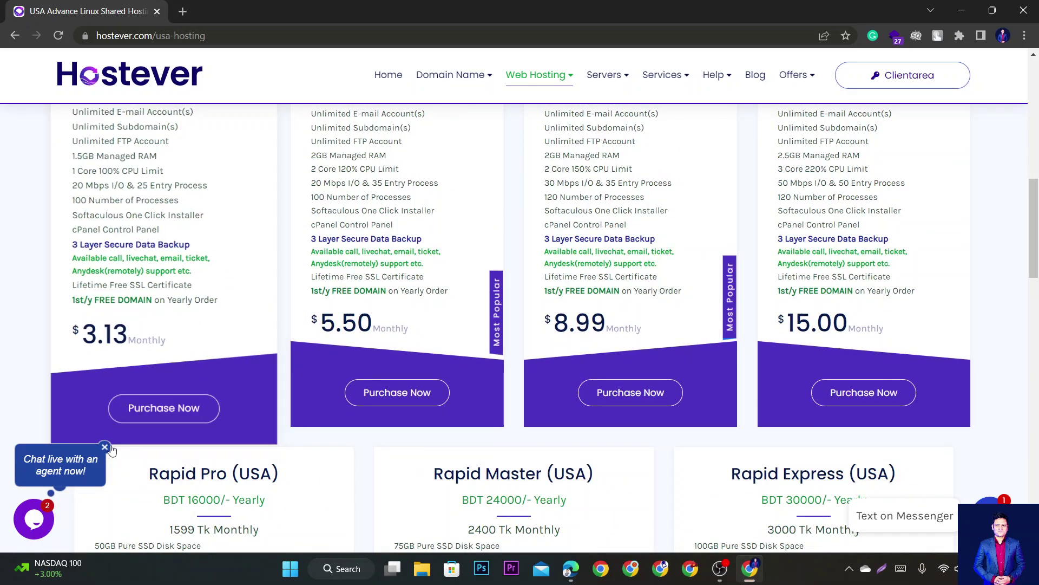
left_click(105, 447)
scroll(132, 454, "up", 1)
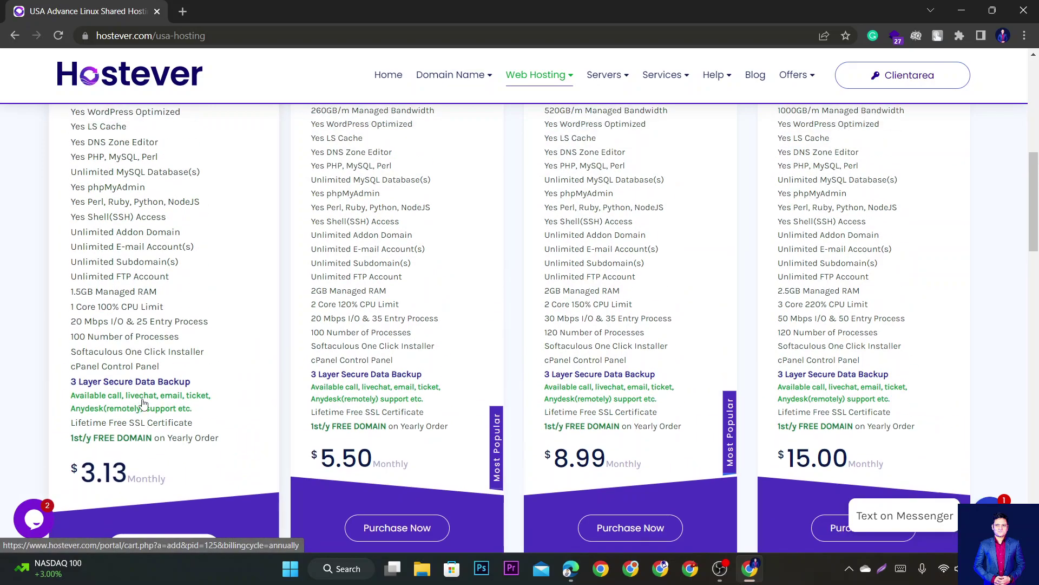
left_click(161, 479)
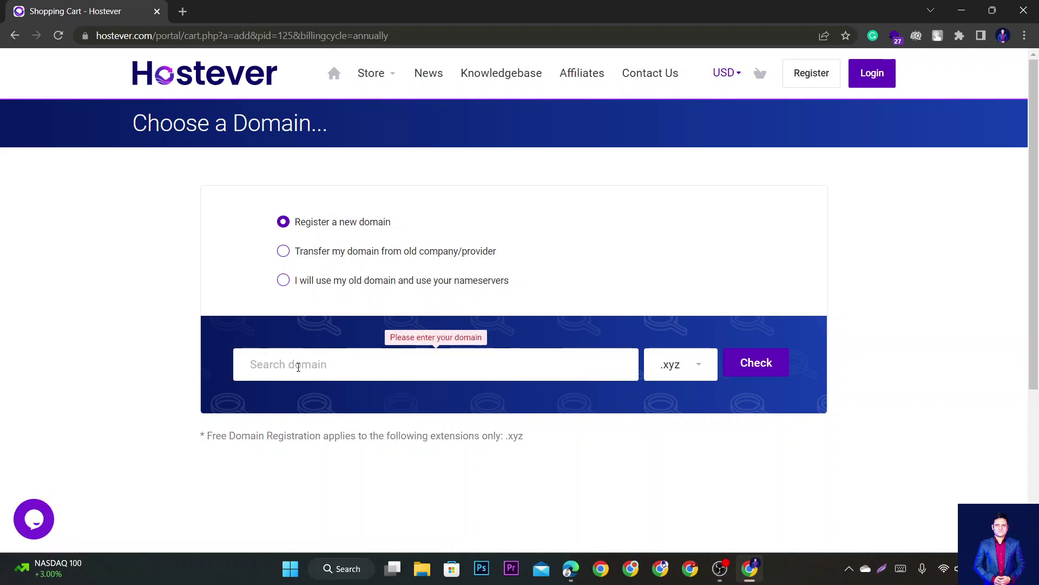
Enter digitalgrowthhead in the domain search field, leaving the .xyz extension.
left_click(298, 367)
type("d")
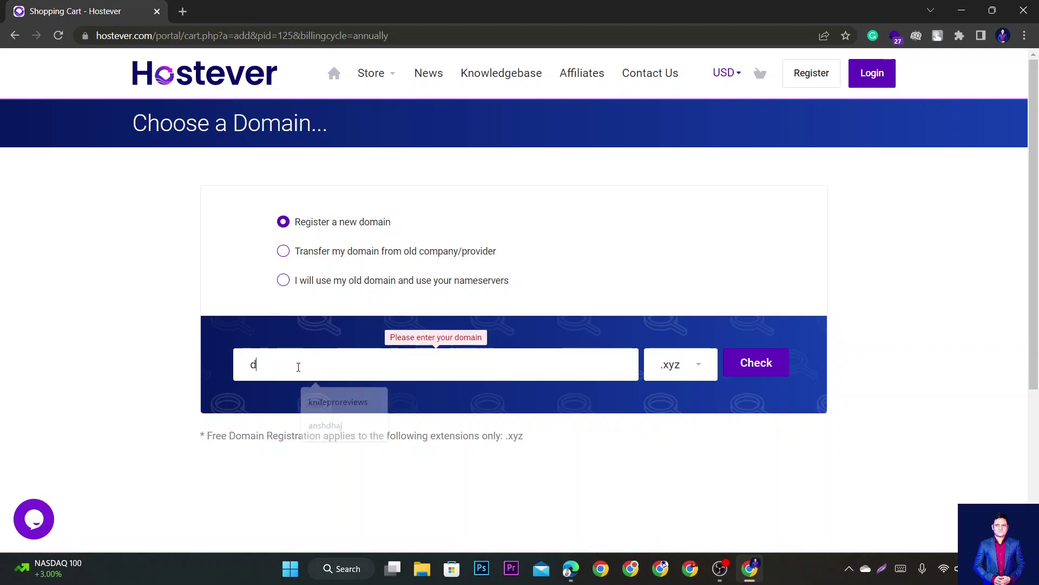
type("igi")
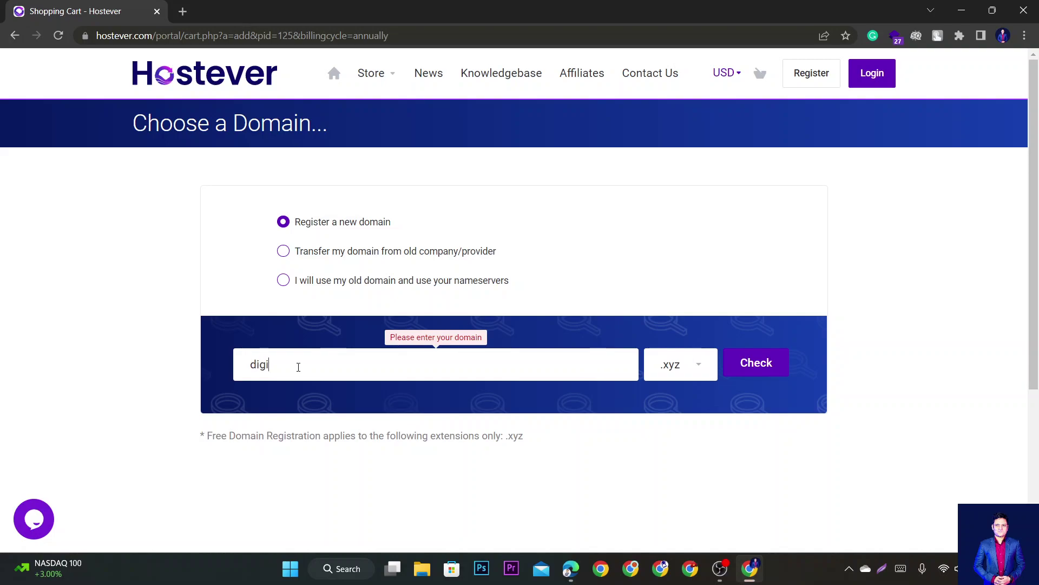
type("tal")
type("growthhead")
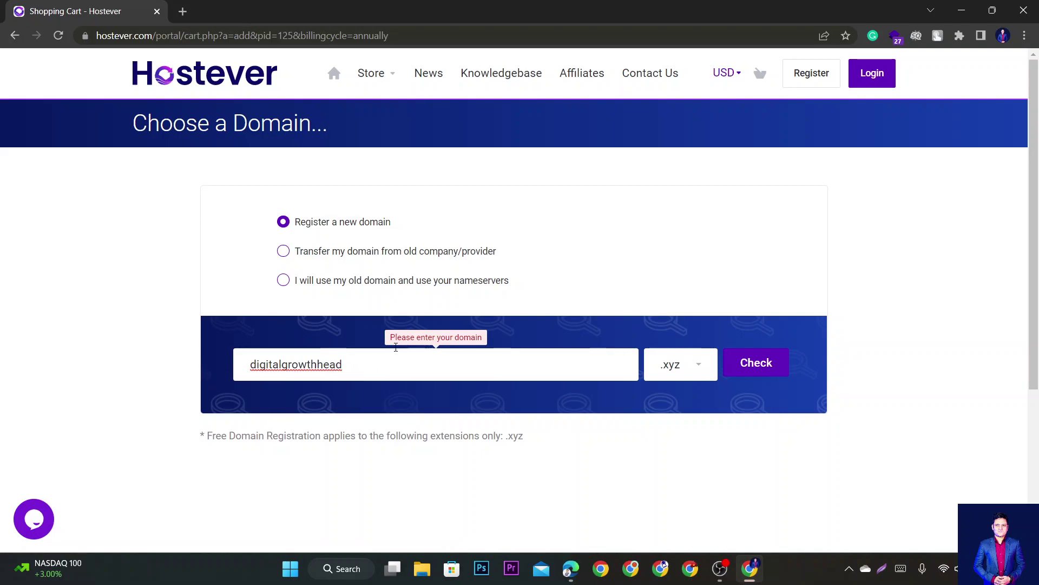
left_click(537, 332)
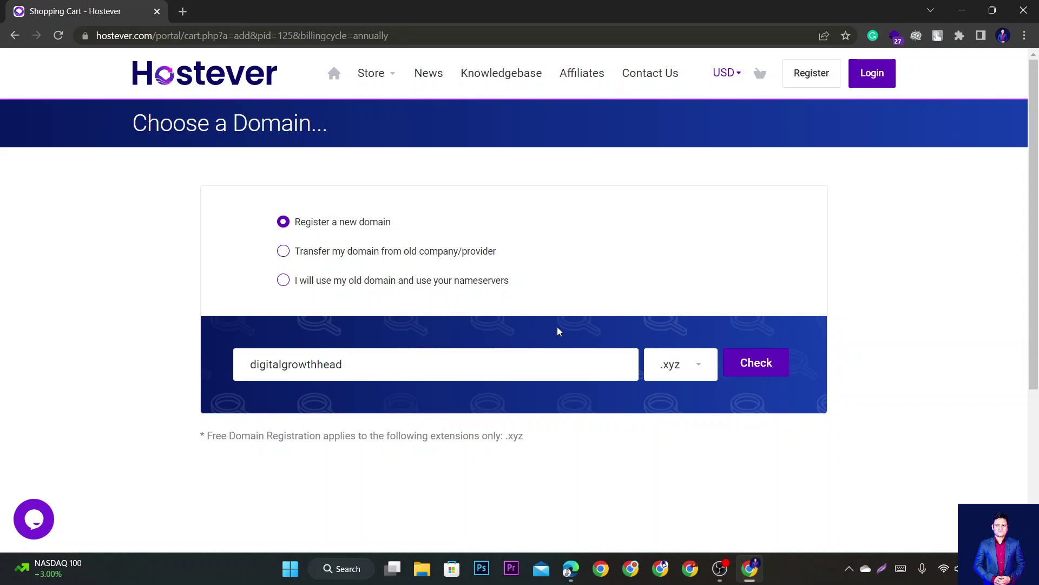
left_click(183, 13)
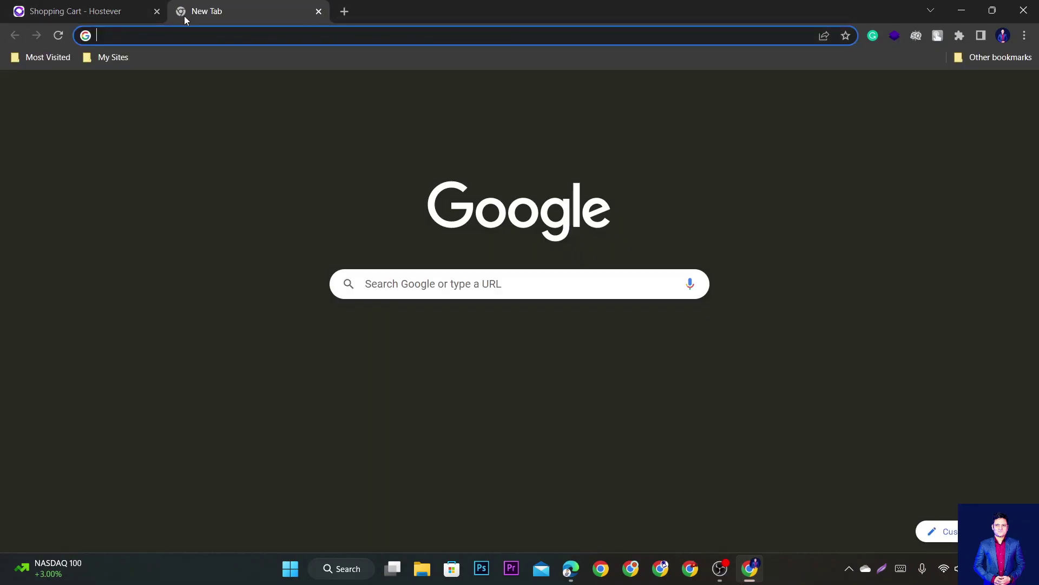
type("wh")
type("o")
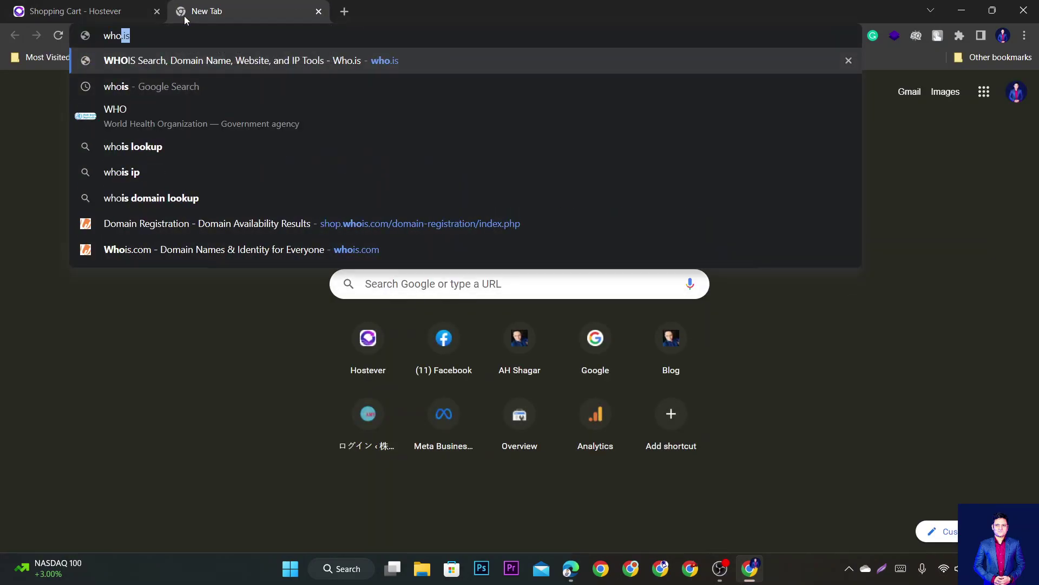
key("Return")
left_click(341, 13)
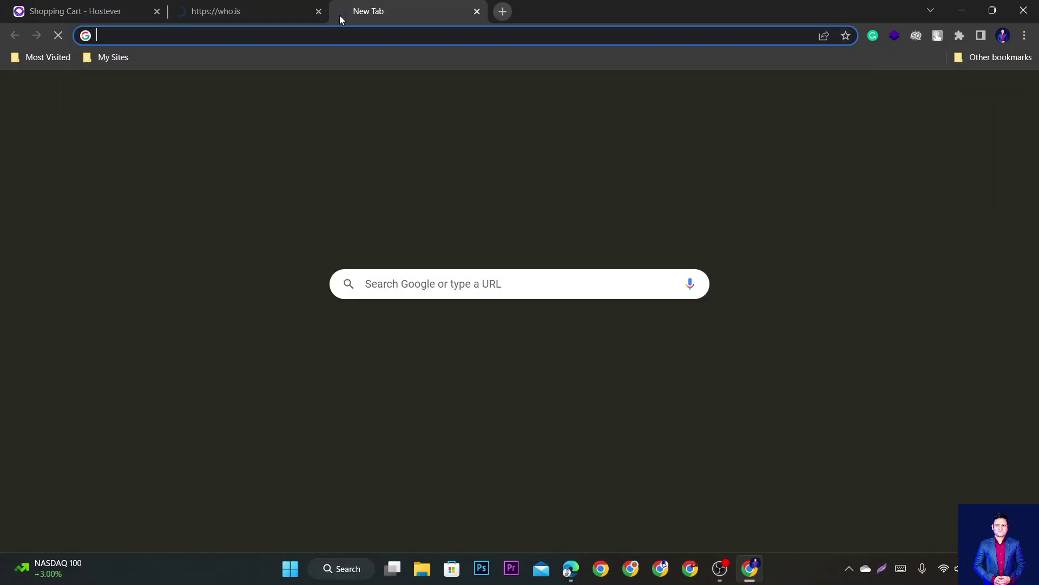
type("whoi")
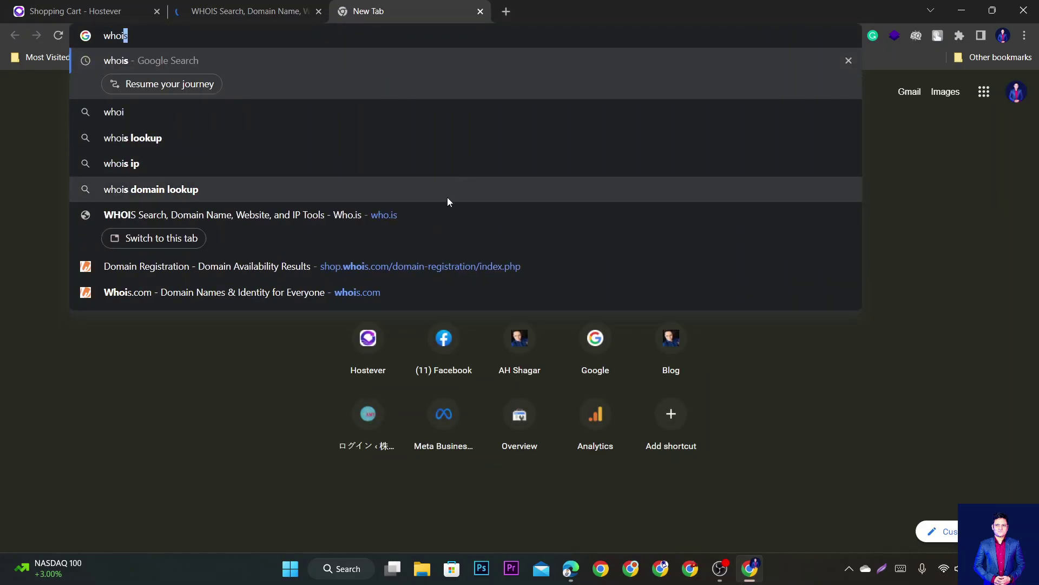
left_click(420, 287)
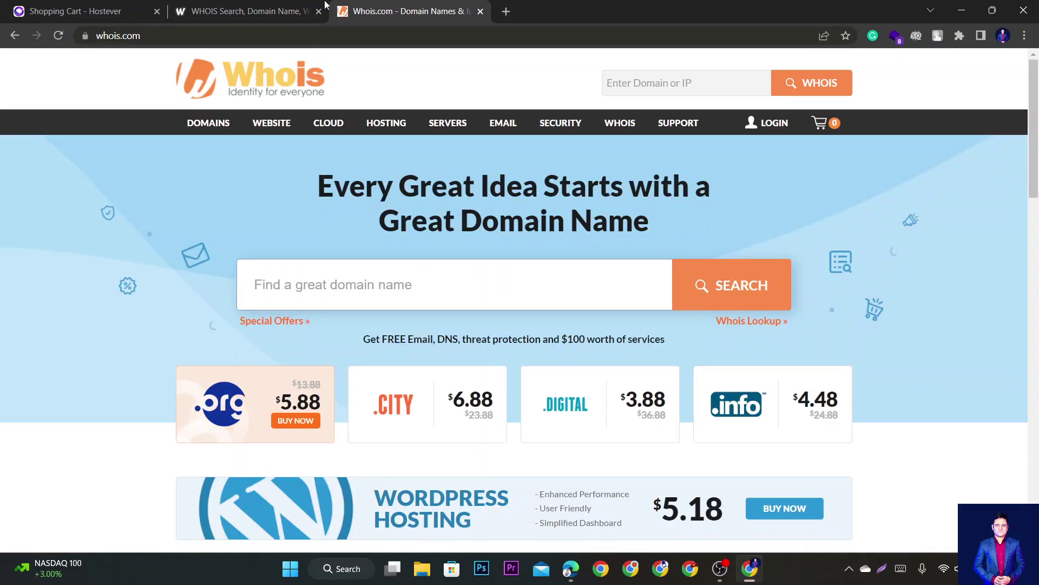
left_click(325, 6)
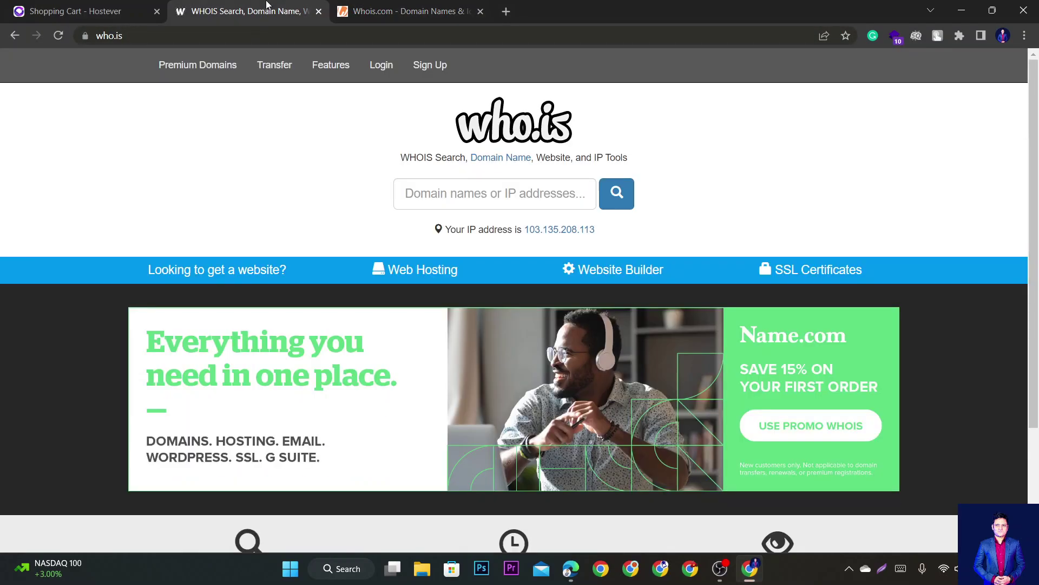
left_click(332, 5)
left_click_drag(332, 5, 169, 8)
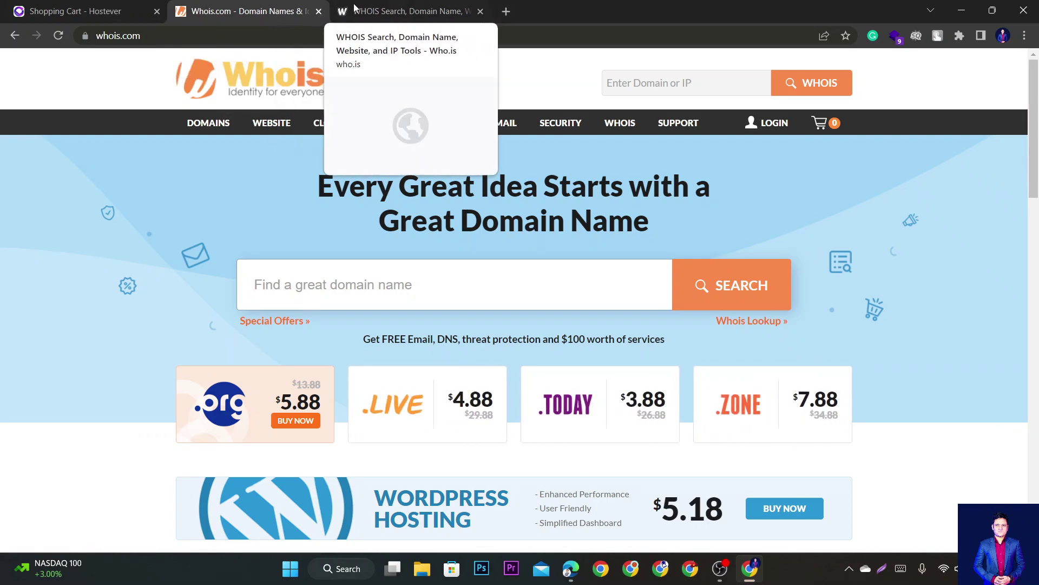
left_click(318, 11)
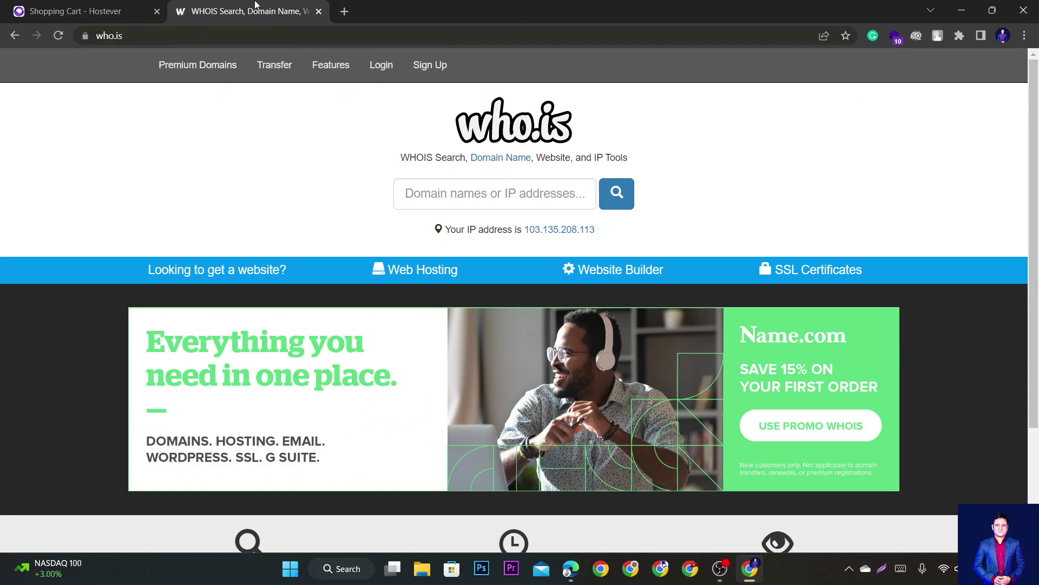
left_click(318, 11)
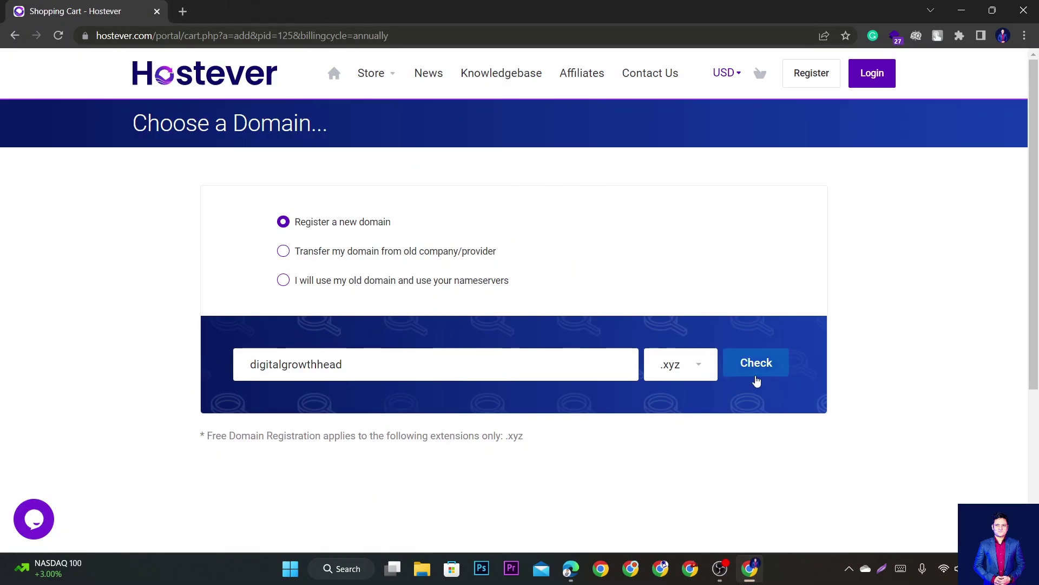
Switch the extension to .com, confirm digitalgrowthhead.com is available at $11.10 USD, and continue.
left_click(678, 367)
left_click(643, 460)
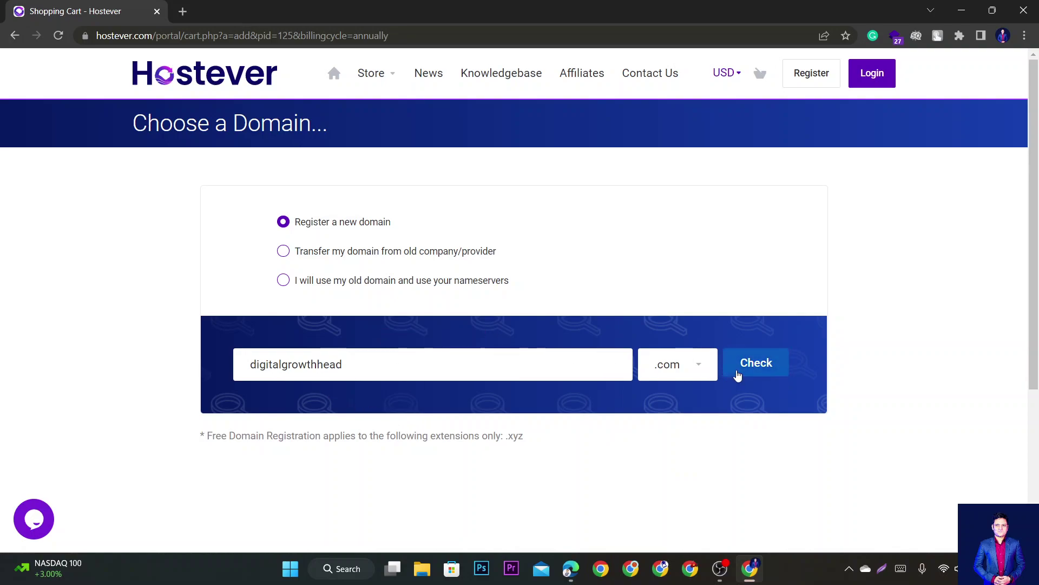
left_click(738, 375)
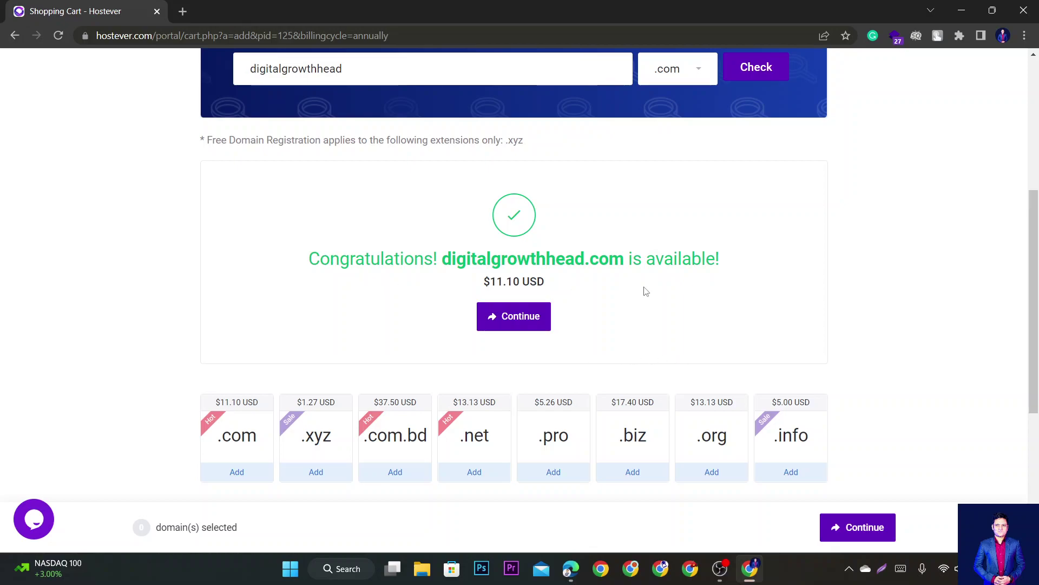
left_click(529, 317)
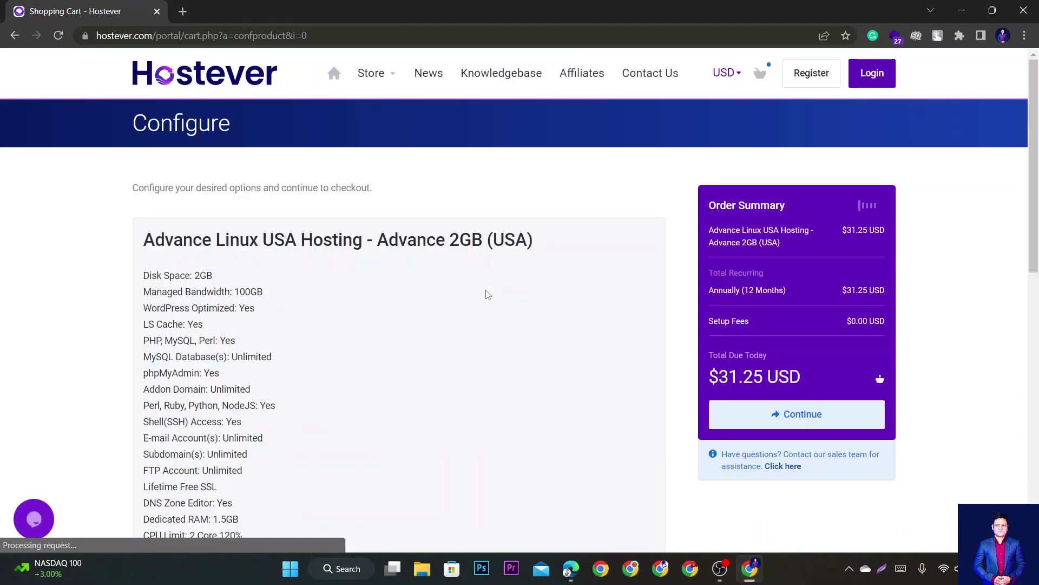
Leave Advance 2GB (USA) on Annually (12 Months) billing and continue to domain configuration.
scroll(488, 295, "down", 2)
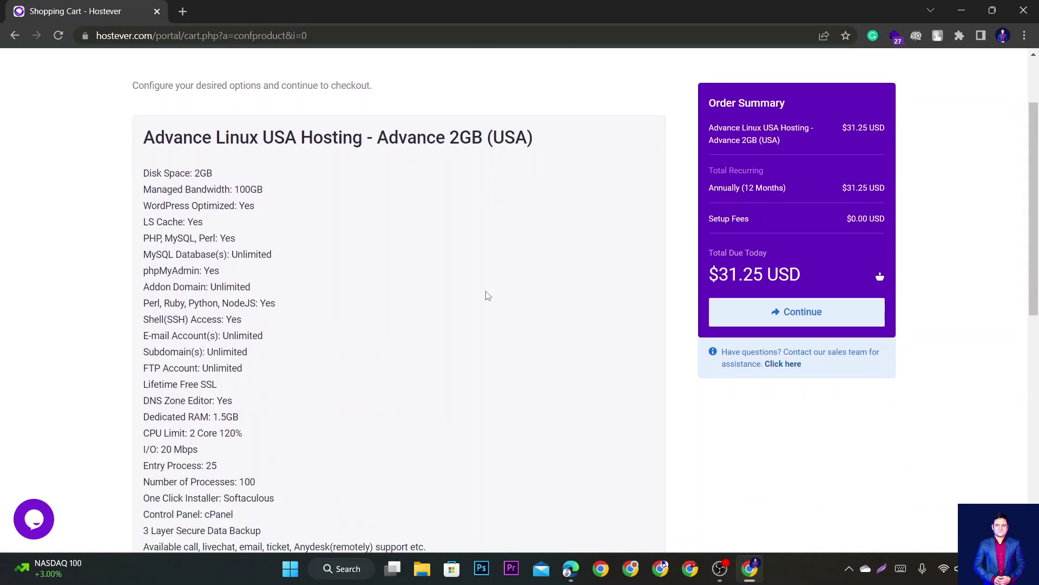
scroll(488, 295, "down", 6)
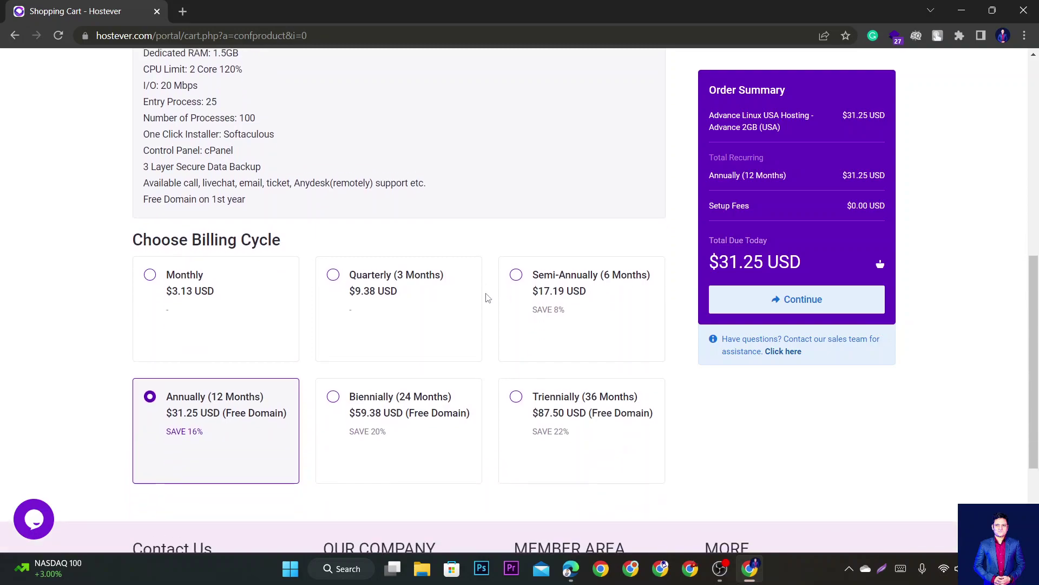
scroll(488, 297, "down", 3)
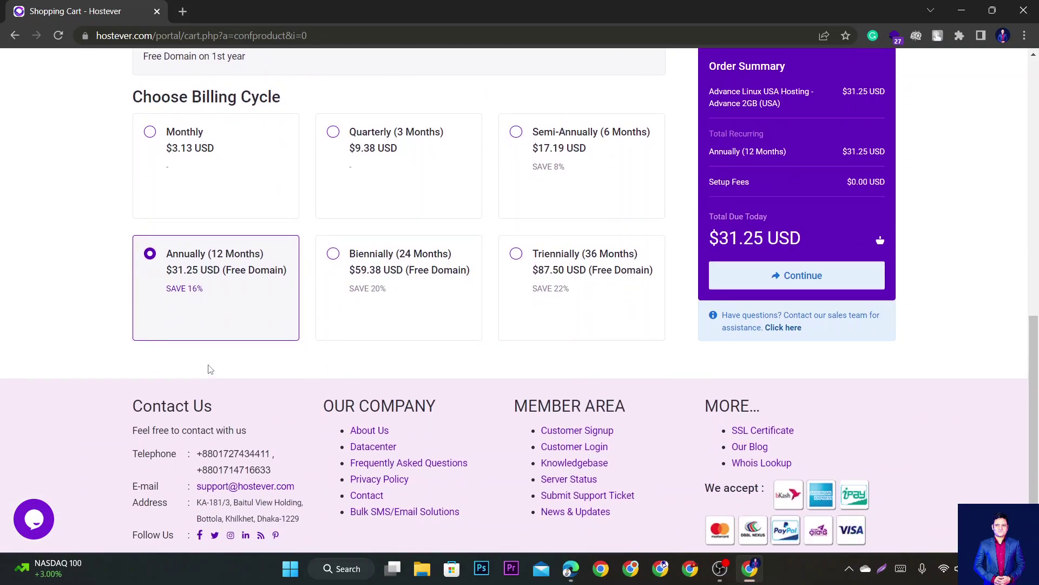
scroll(114, 360, "up", 6)
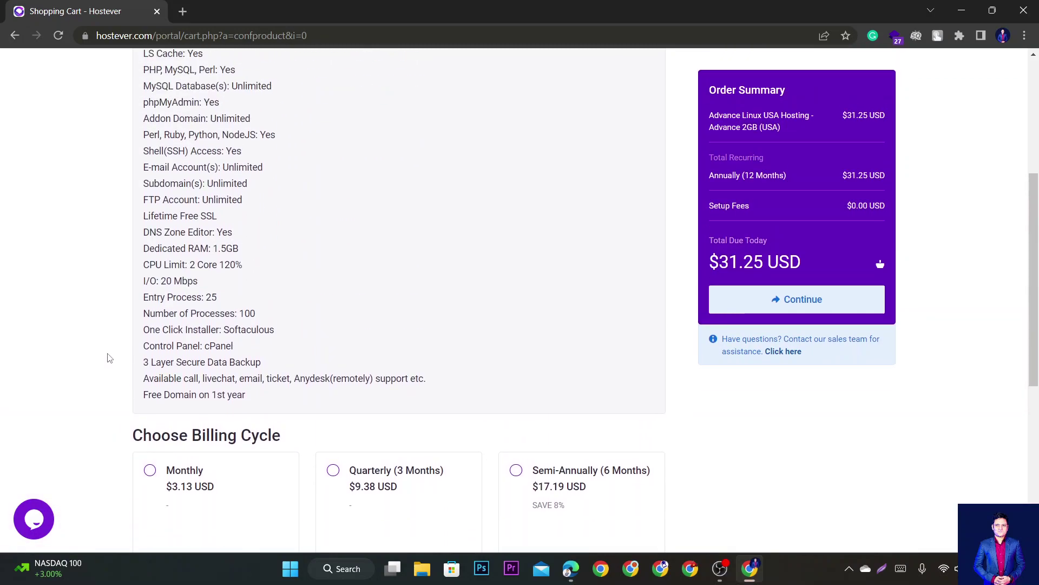
scroll(109, 358, "up", 1)
scroll(109, 358, "up", 1)
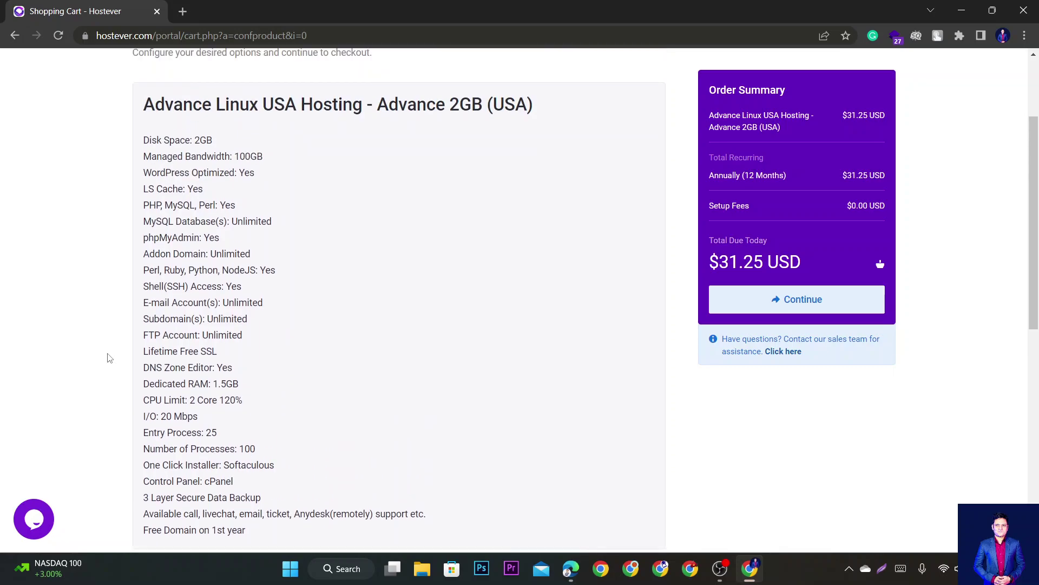
scroll(109, 357, "down", 6)
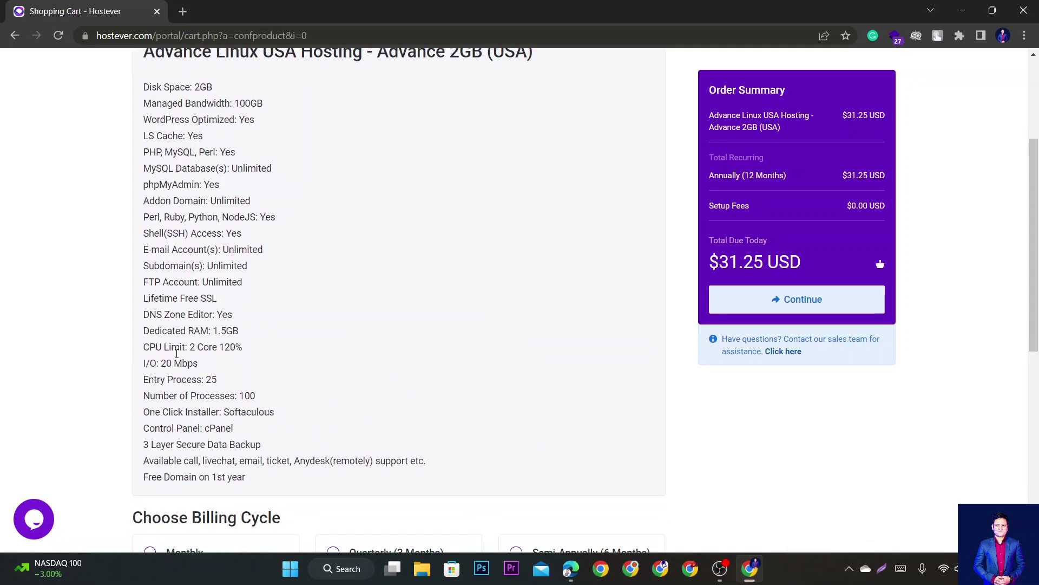
scroll(283, 356, "up", 8)
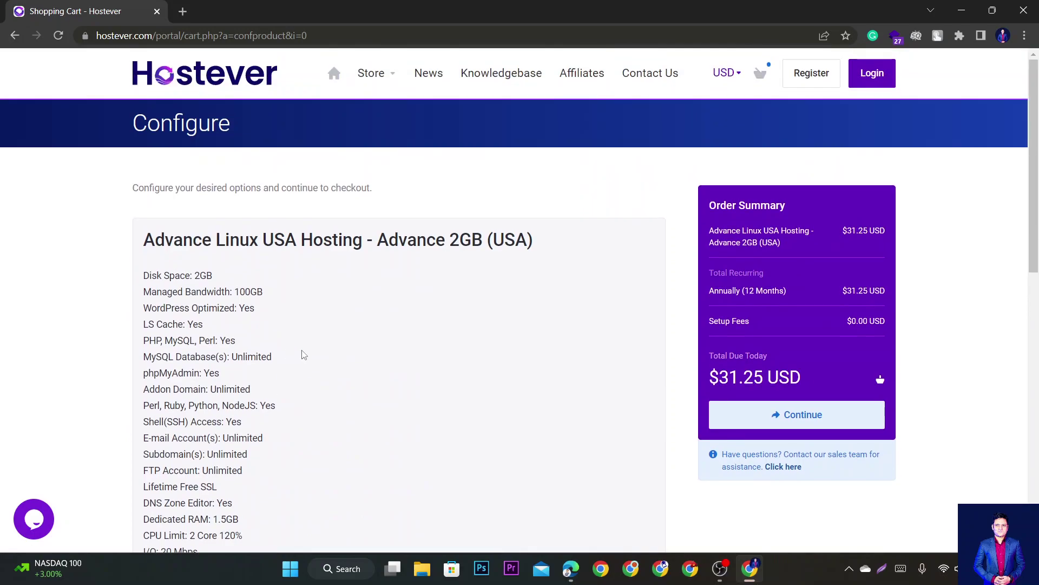
left_click(763, 432)
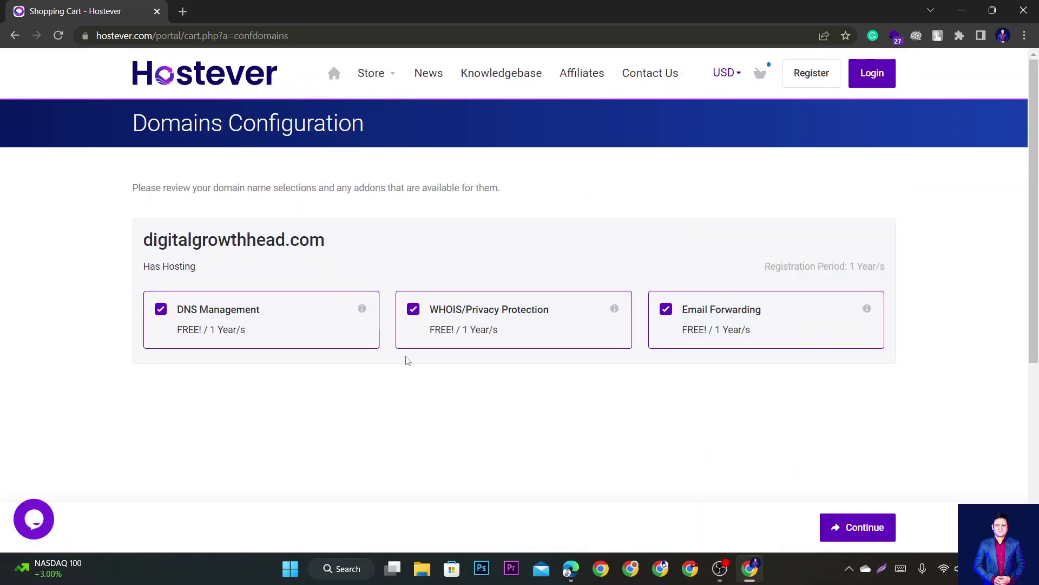
scroll(649, 412, "down", 2)
scroll(649, 411, "up", 2)
Continue to Review & Checkout and switch the currency to BDT, totalling BDT 3550.00 Tk.
left_click(872, 531)
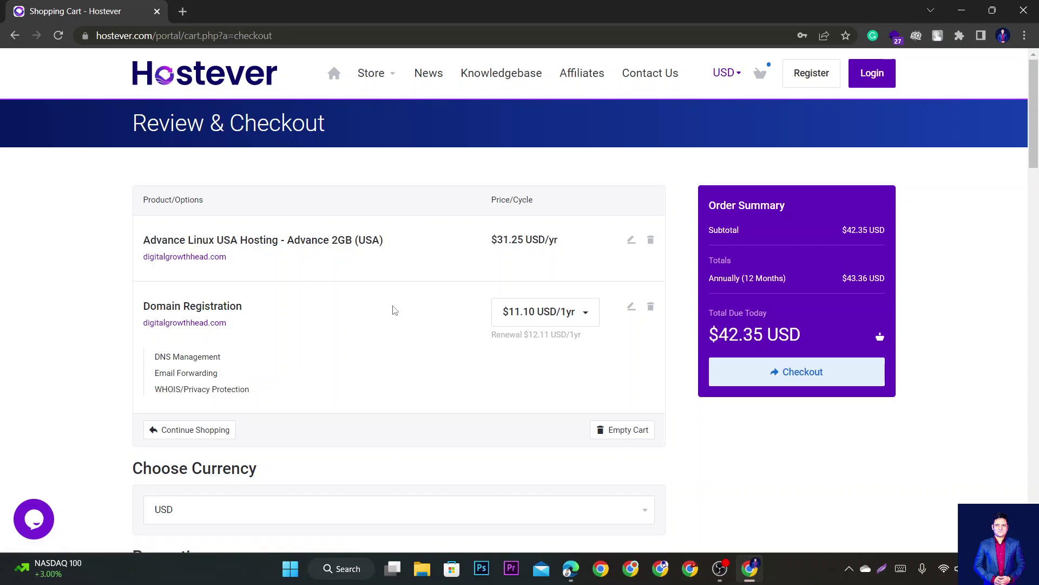
scroll(394, 310, "down", 2)
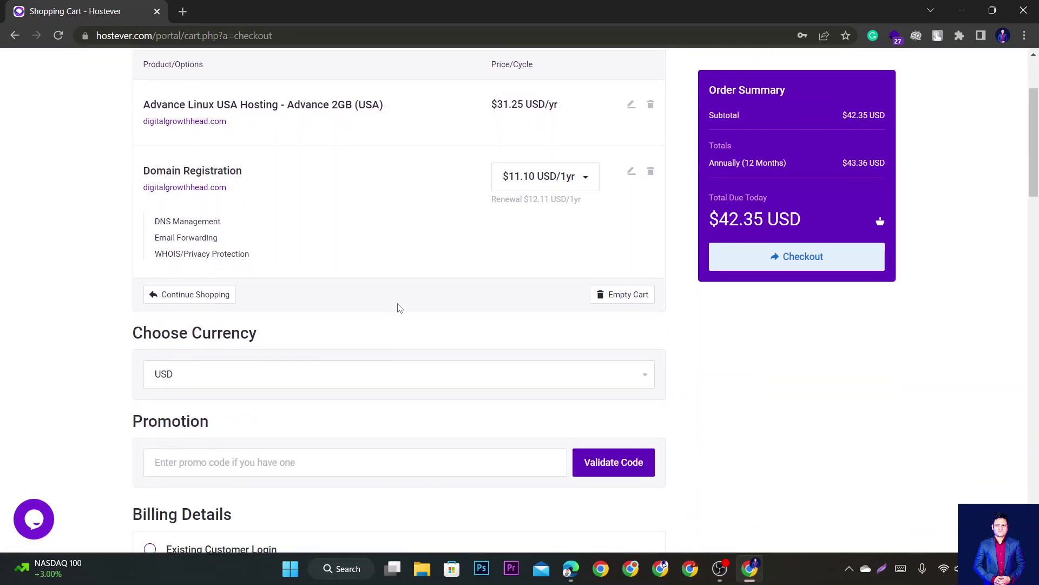
left_click(644, 383)
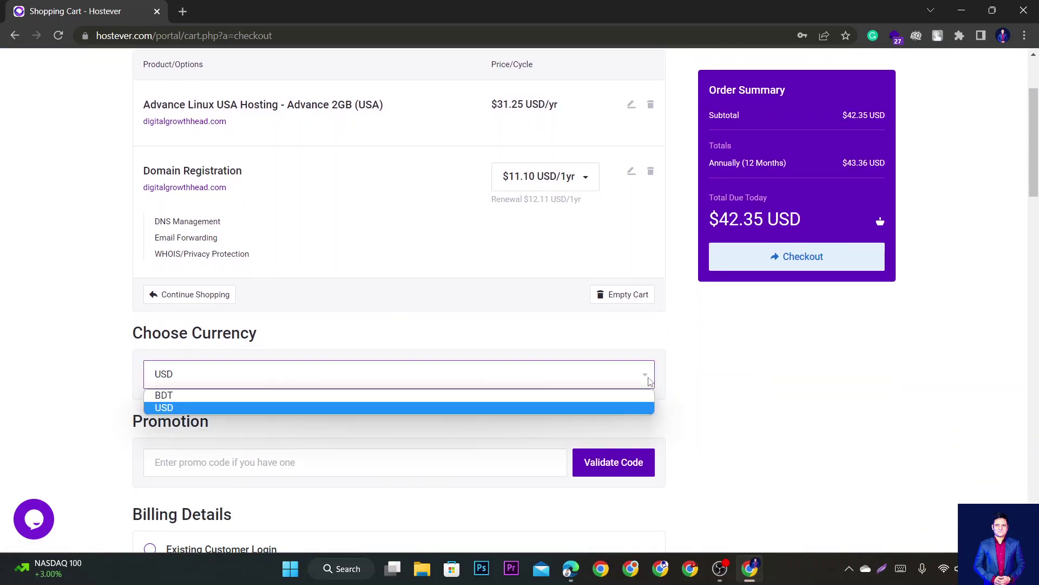
left_click(257, 399)
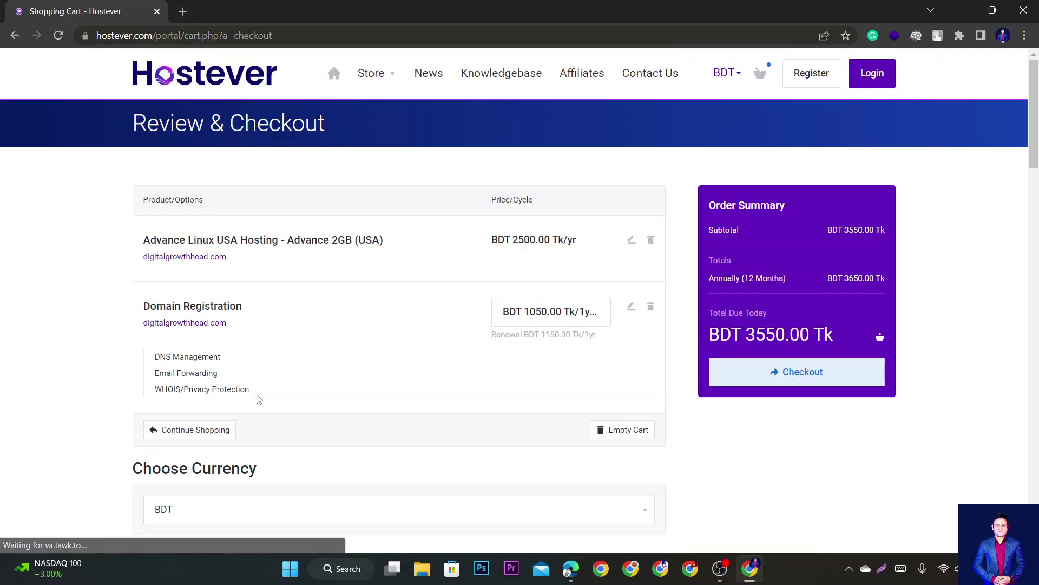
scroll(676, 310, "down", 1)
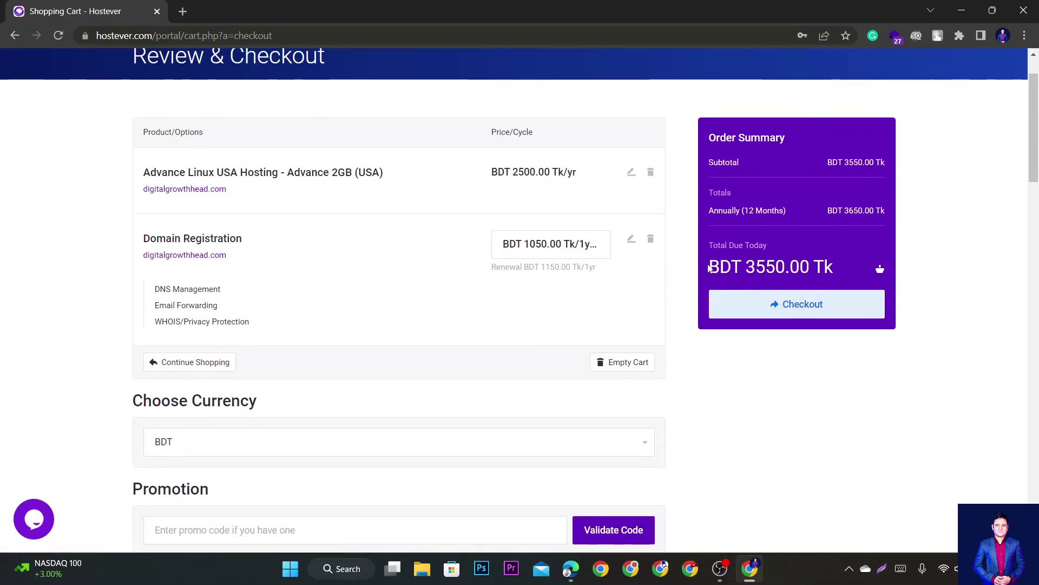
scroll(564, 265, "up", 1)
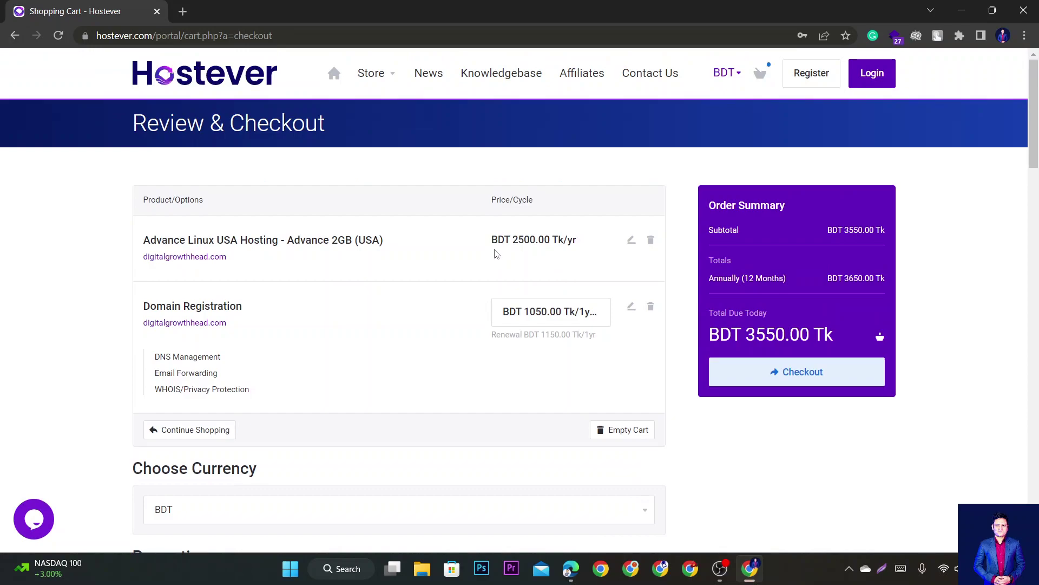
left_click_drag(491, 240, 570, 241)
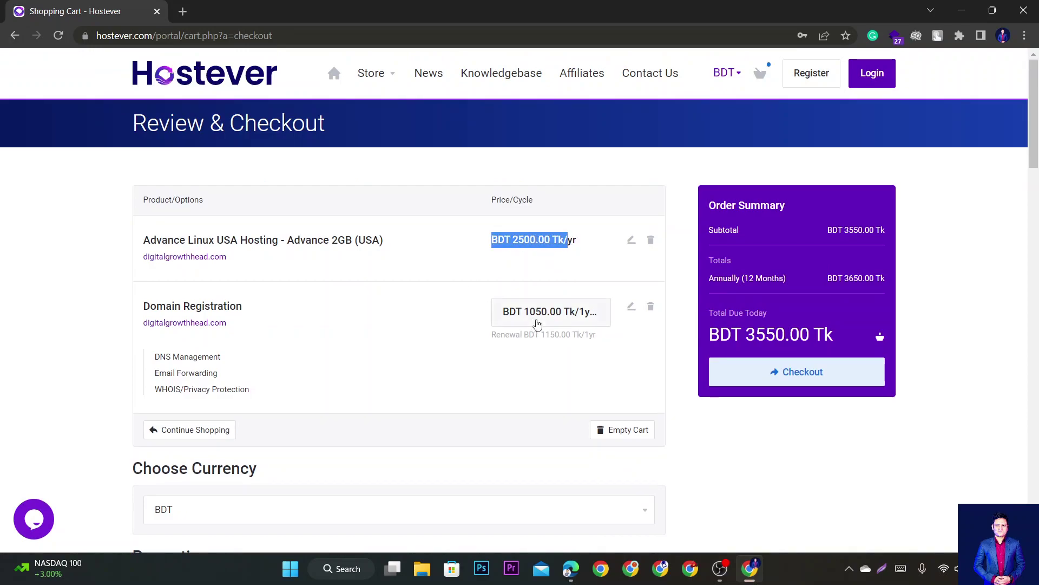
Validate promo code COMFREE for a BDT 1049.75 Tk discount, leaving BDT 2500.25 Tk due.
left_click(431, 323)
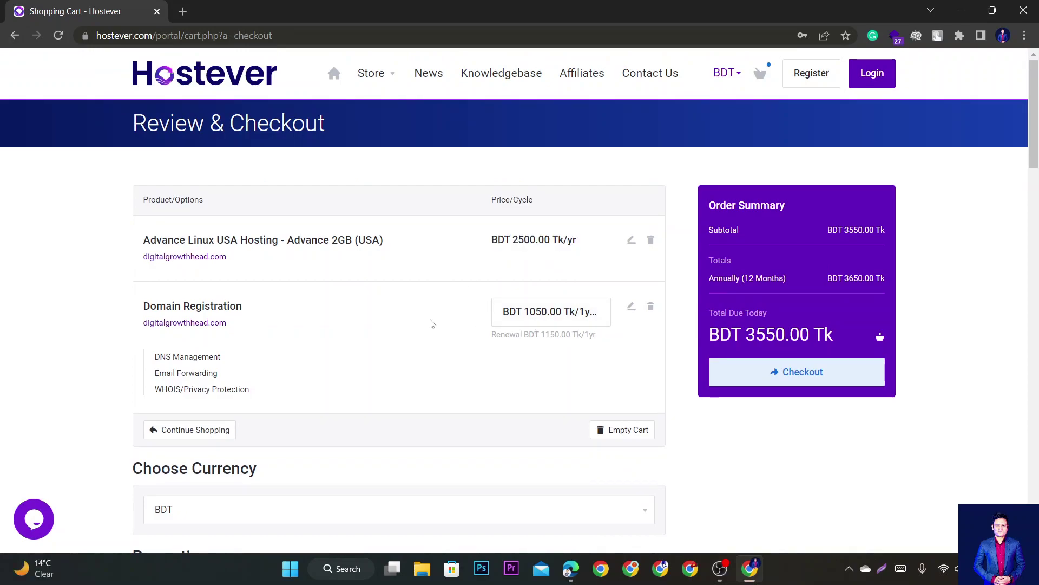
scroll(431, 323, "down", 3)
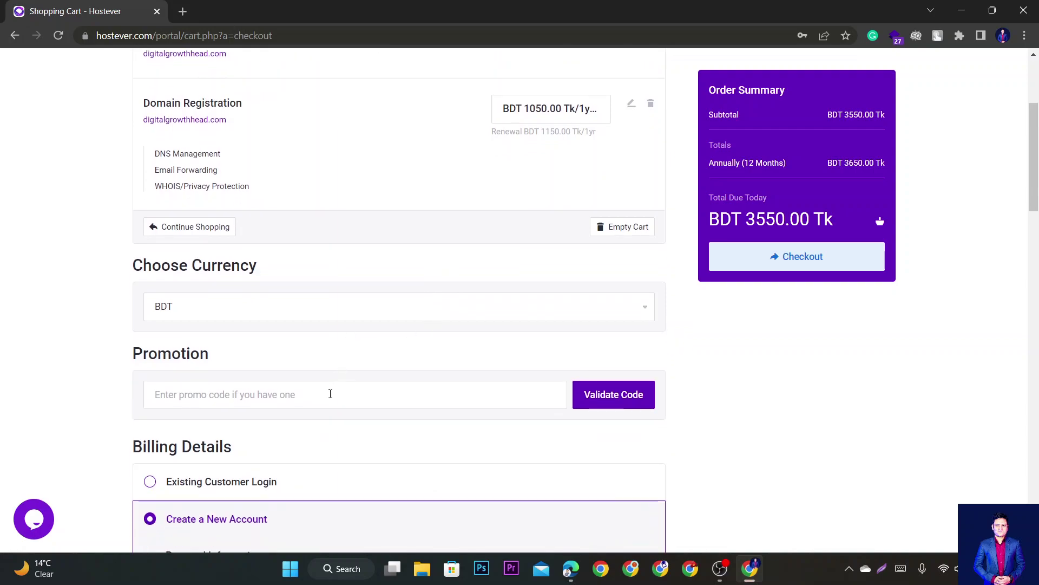
left_click(330, 394)
scroll(338, 391, "down", 1)
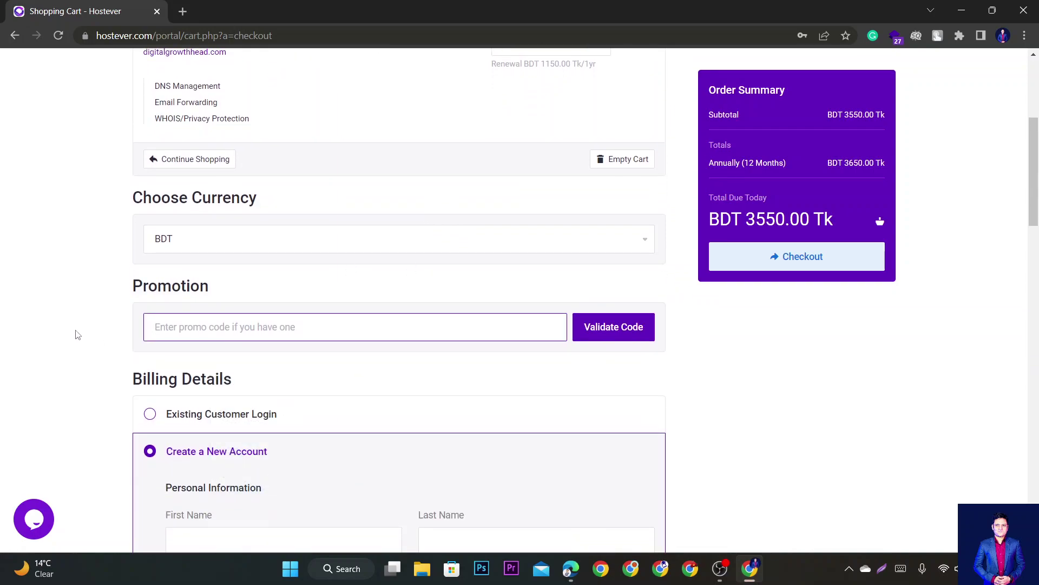
type("COMFREE")
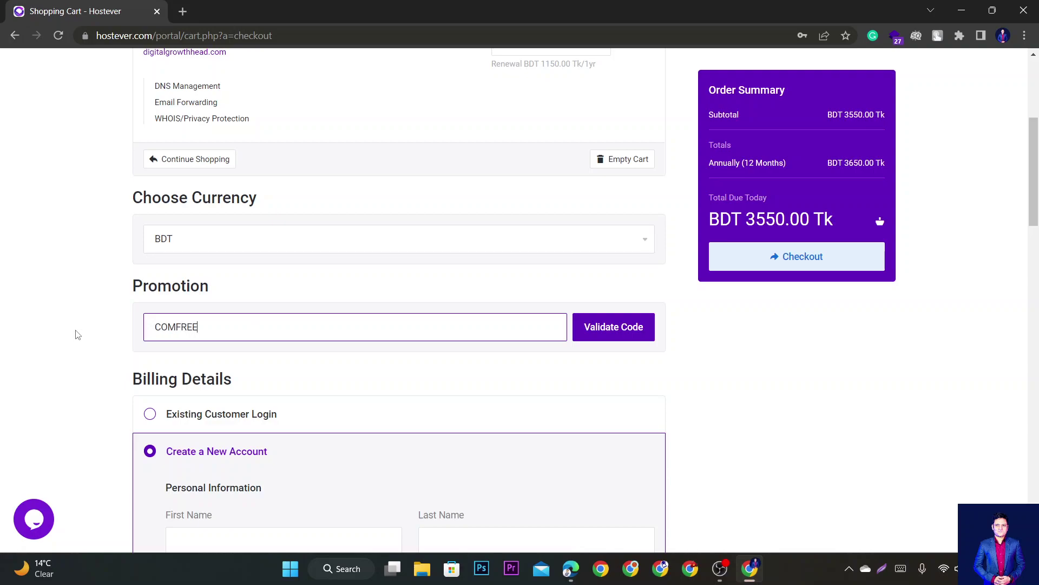
left_click(587, 336)
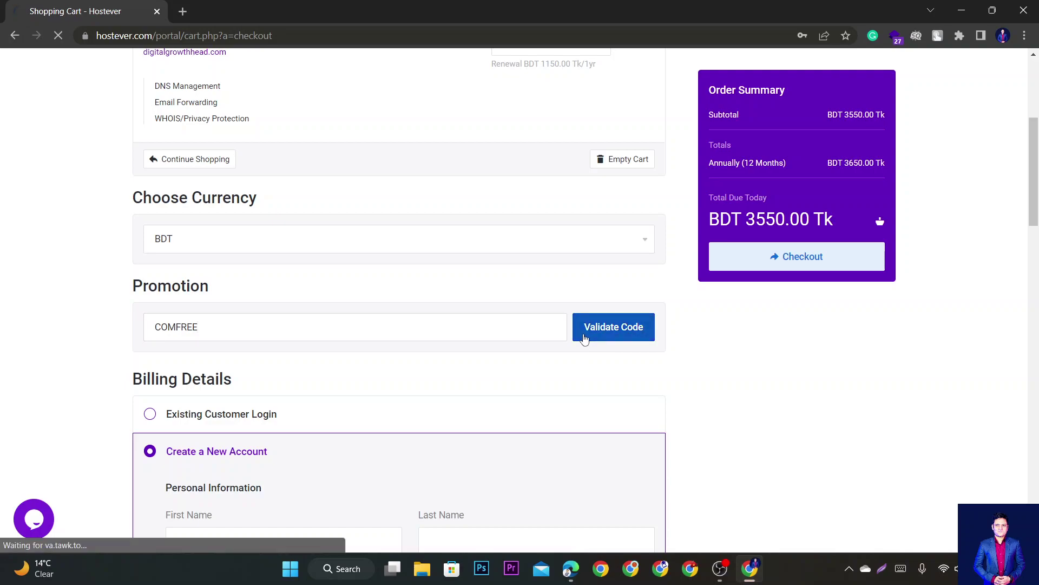
scroll(670, 329, "down", 2)
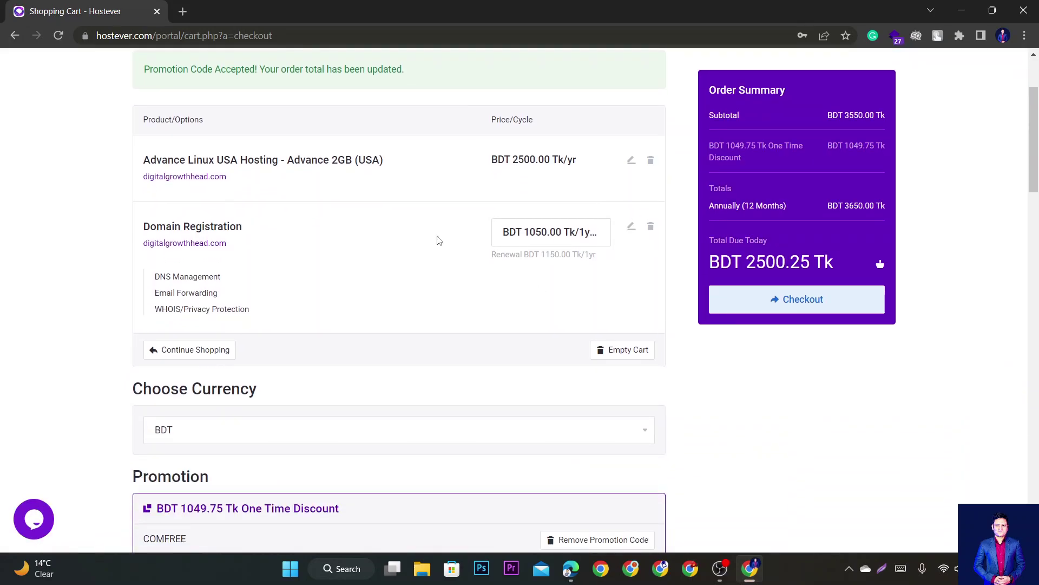
scroll(439, 240, "down", 1)
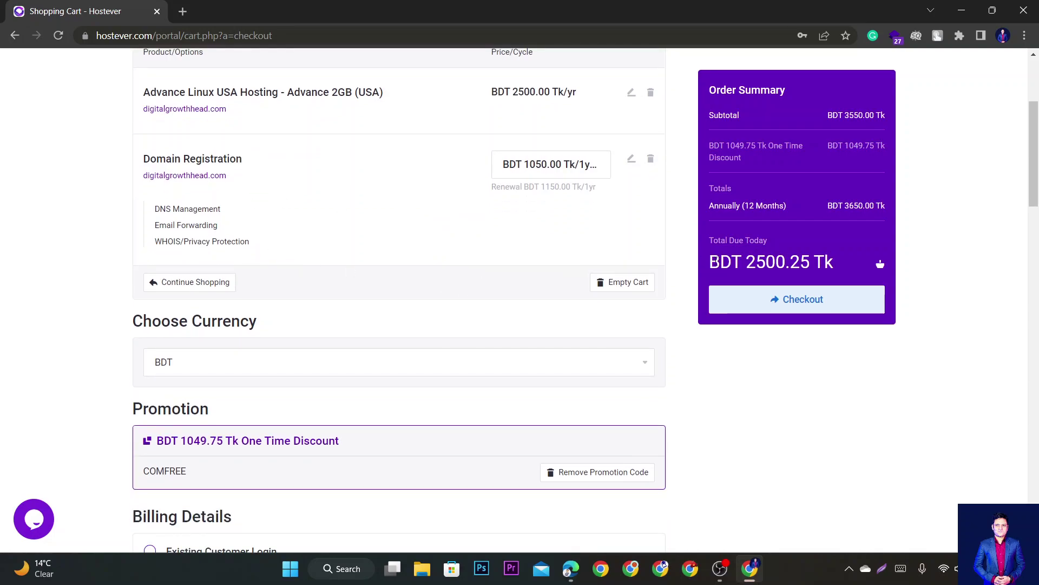
left_click_drag(714, 261, 814, 262)
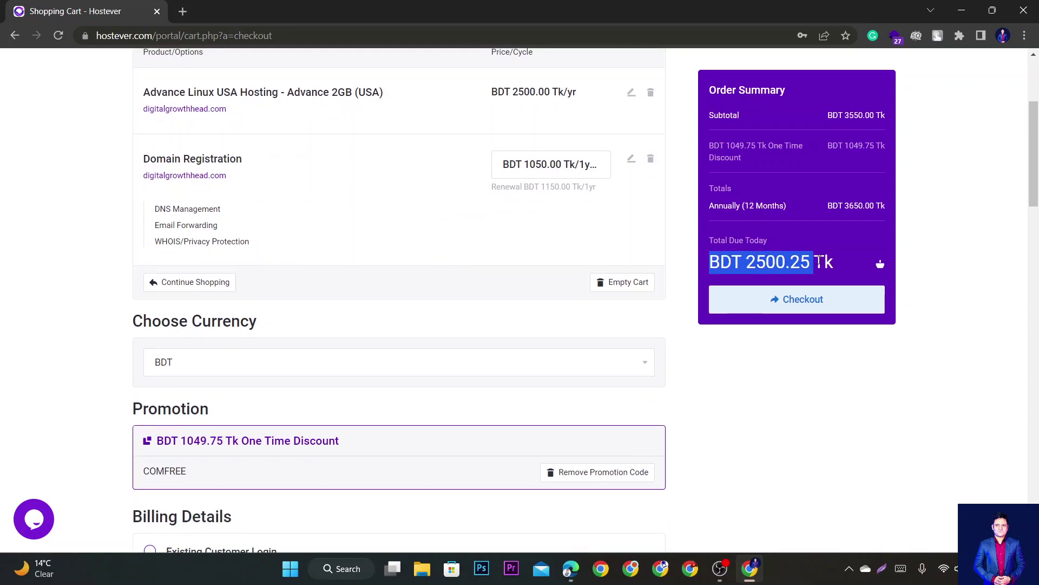
left_click(945, 257)
scroll(939, 257, "down", 2)
Try the existing customer login option, then return to Create a New Account billing.
scroll(934, 259, "down", 3)
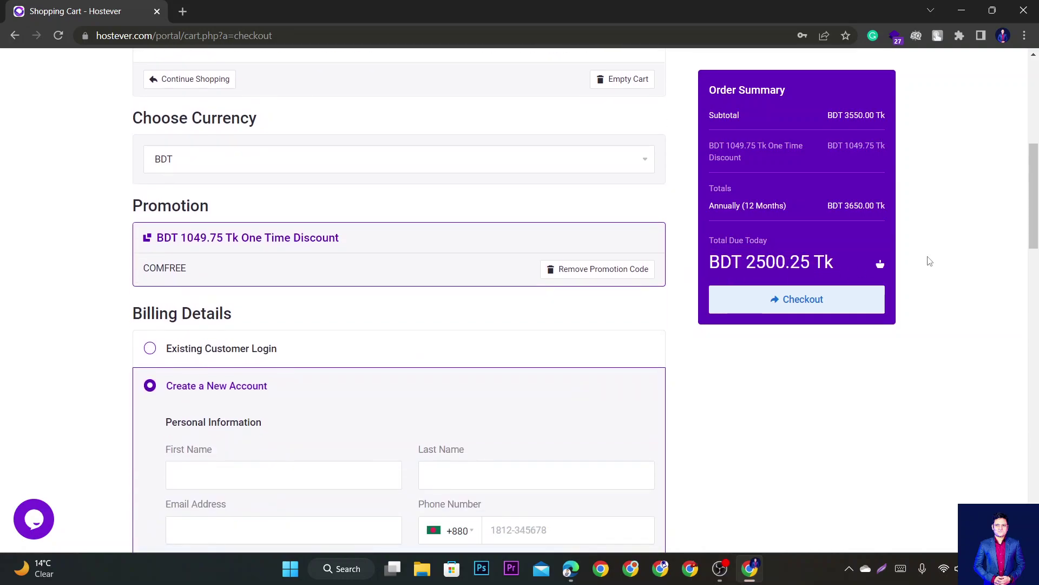
scroll(119, 228, "down", 1)
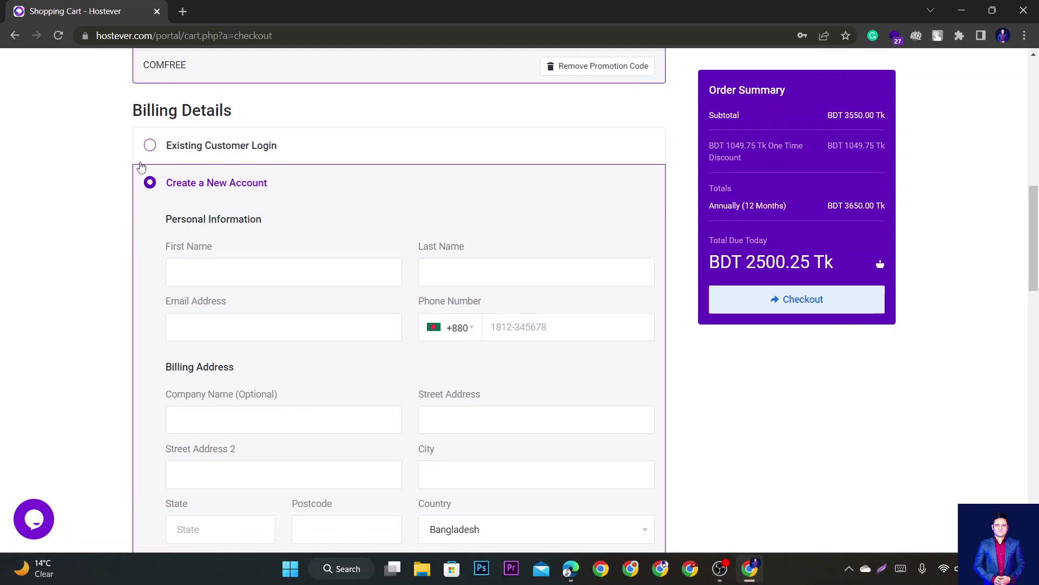
left_click(149, 147)
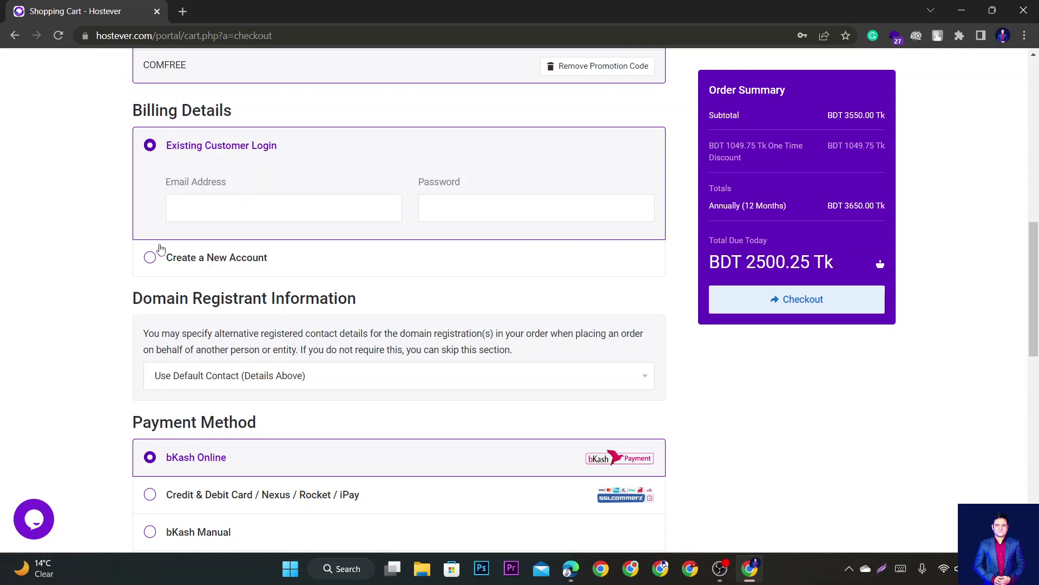
left_click(150, 266)
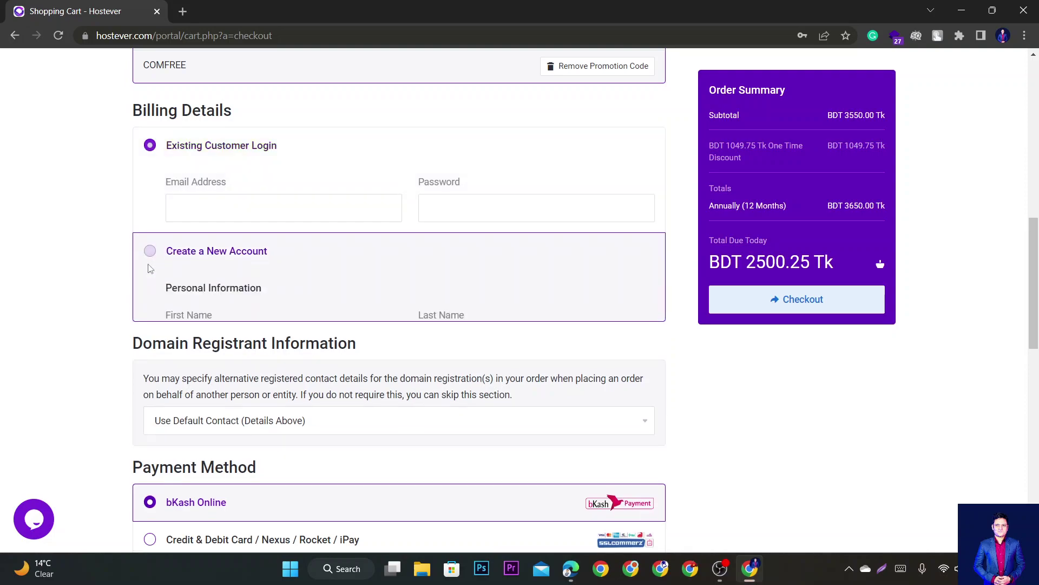
scroll(150, 269, "down", 1)
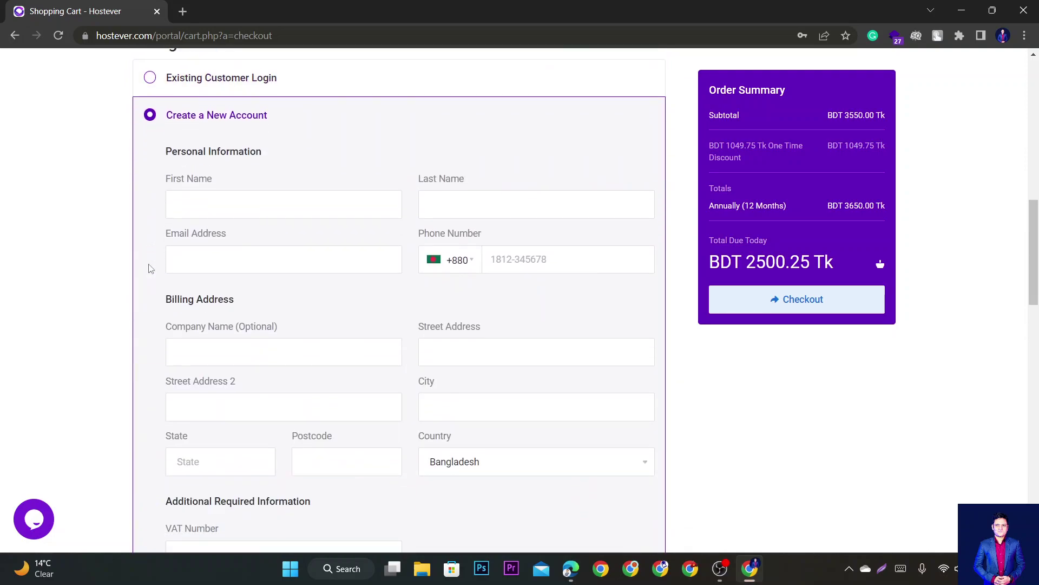
scroll(72, 270, "down", 6)
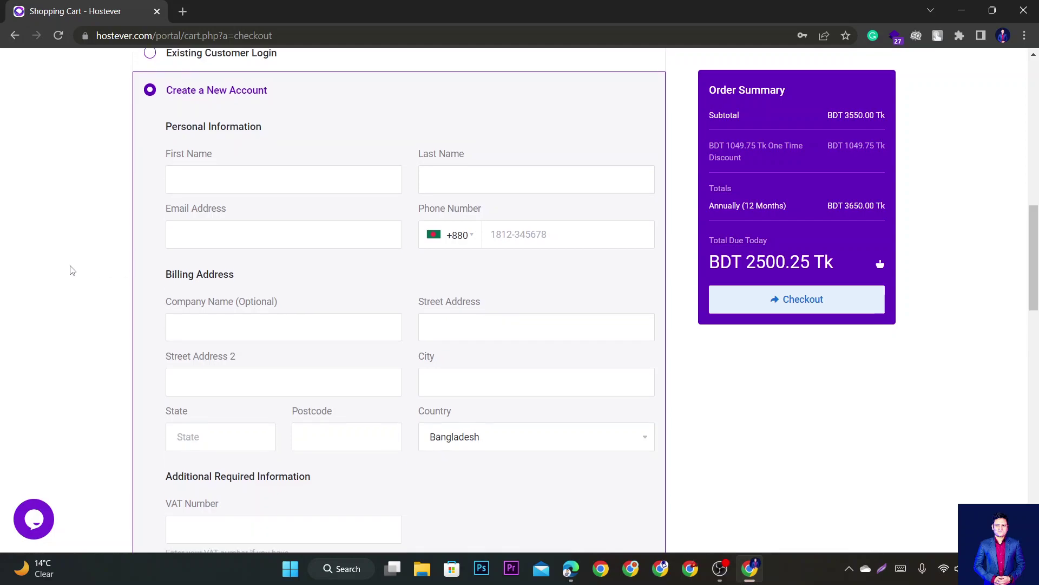
scroll(74, 271, "up", 4)
scroll(108, 270, "up", 4)
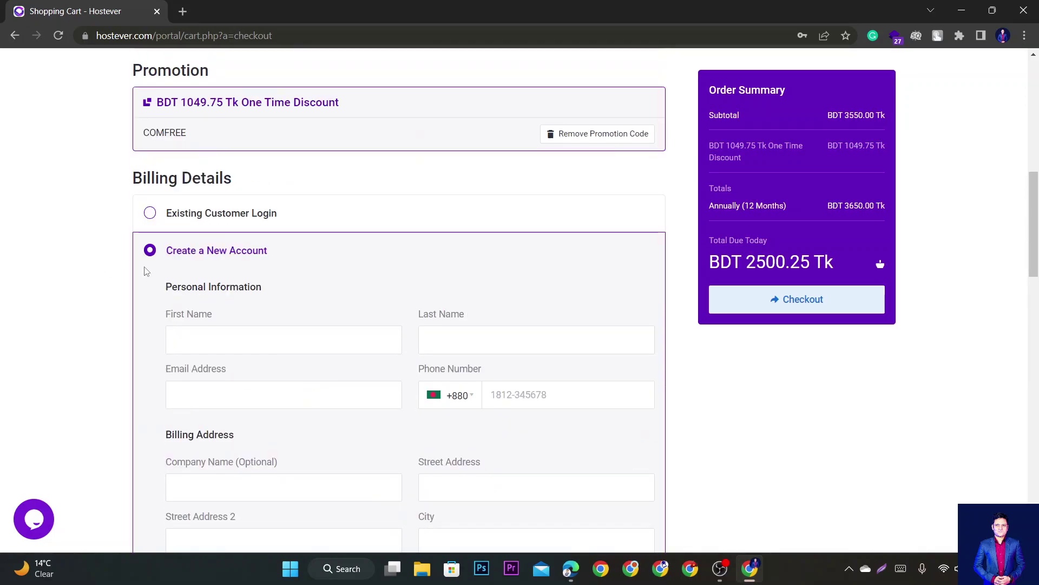
scroll(179, 243, "down", 2)
Fill in the account holder's first name via autofill and last name, then open a new tab.
left_click(216, 209)
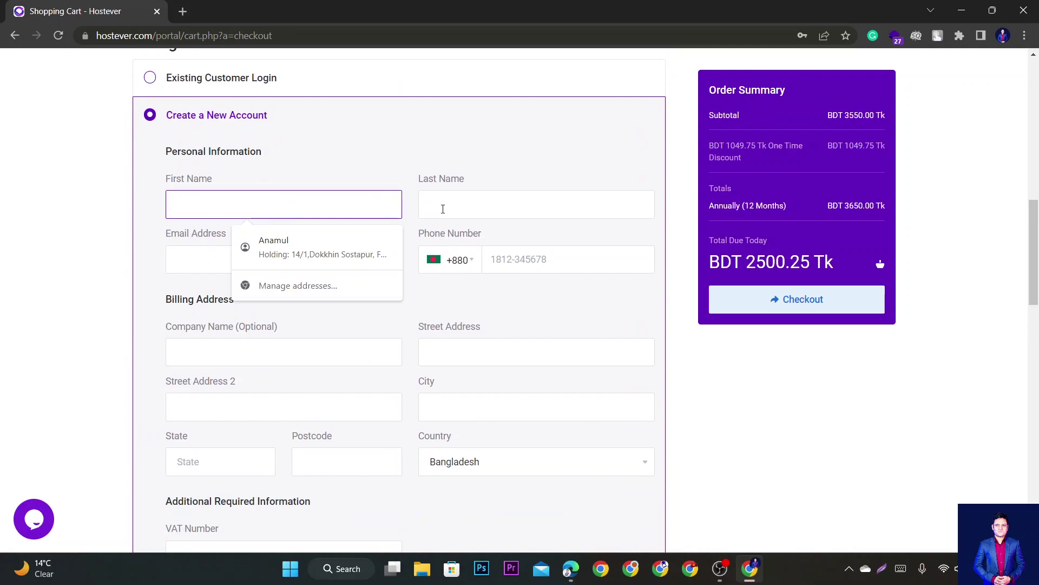
left_click(442, 209)
left_click(50, 187)
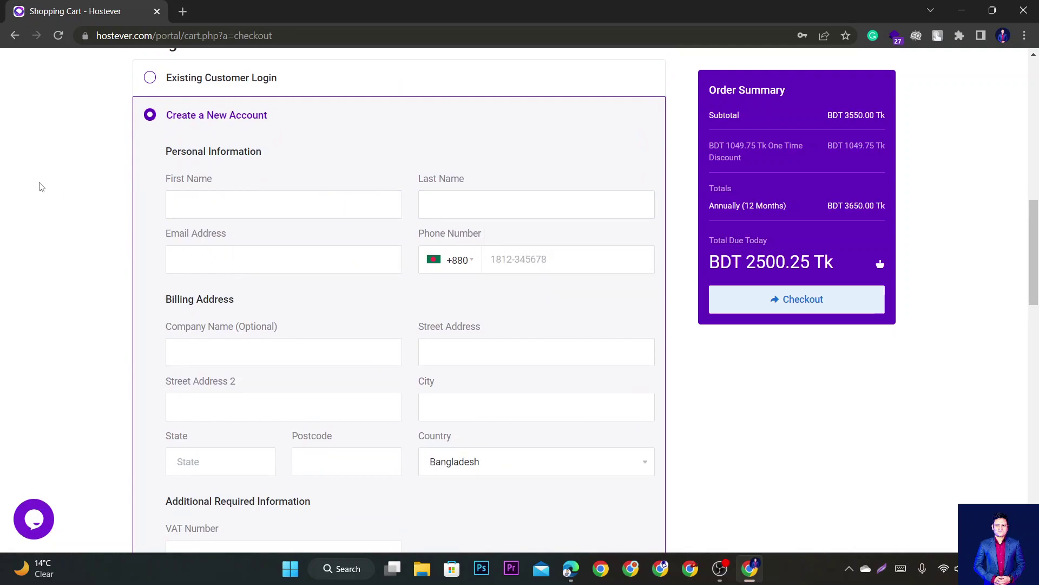
left_click(199, 209)
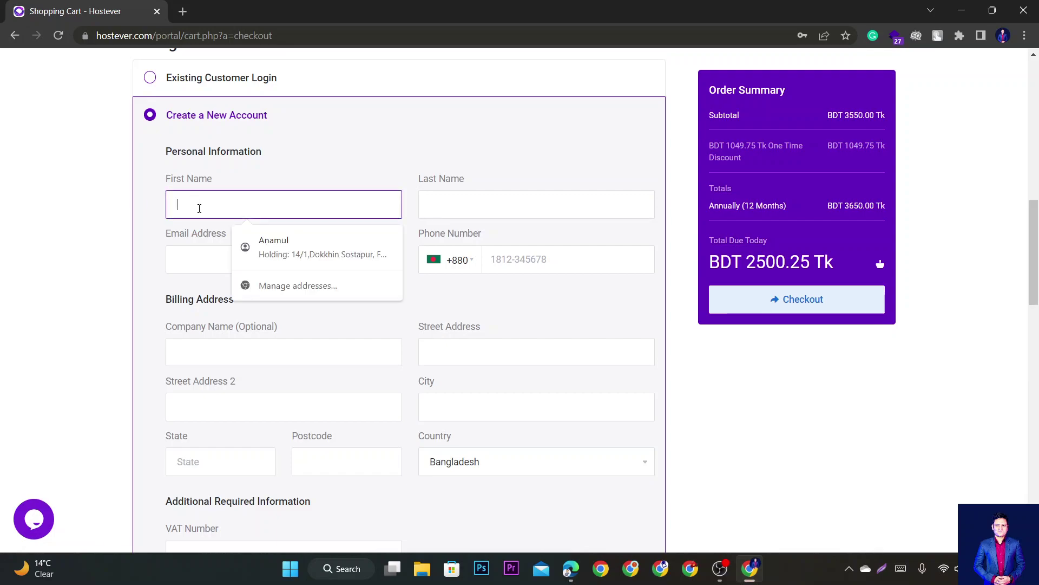
left_click(127, 210)
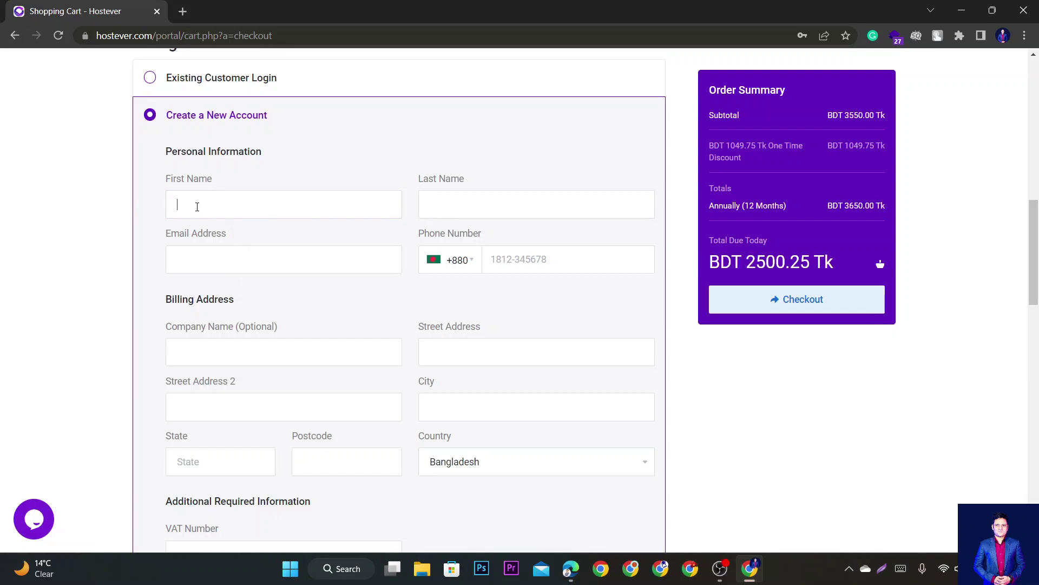
left_click(197, 206)
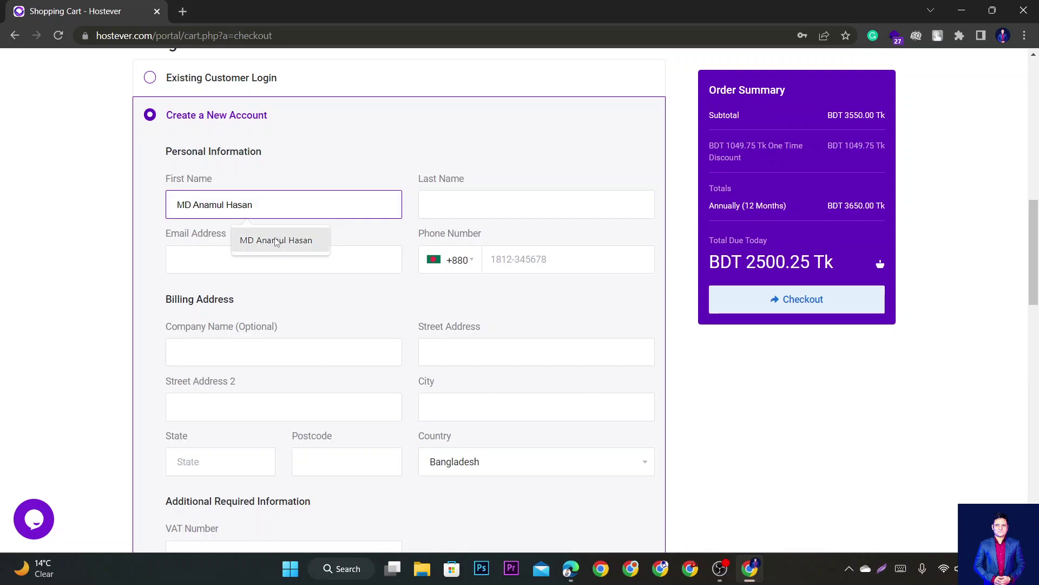
left_click(276, 240)
left_click(517, 207)
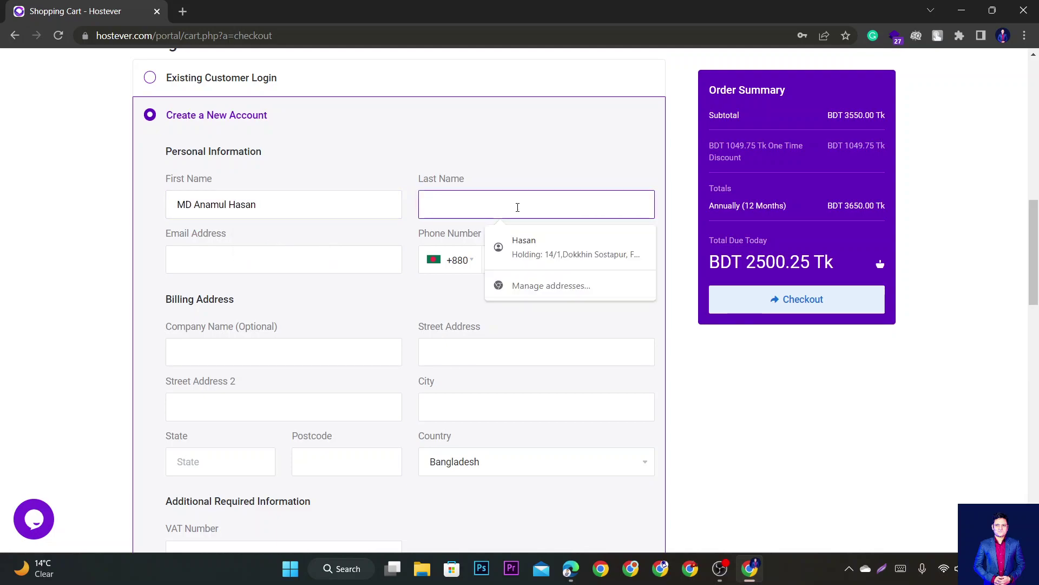
type("Shagar")
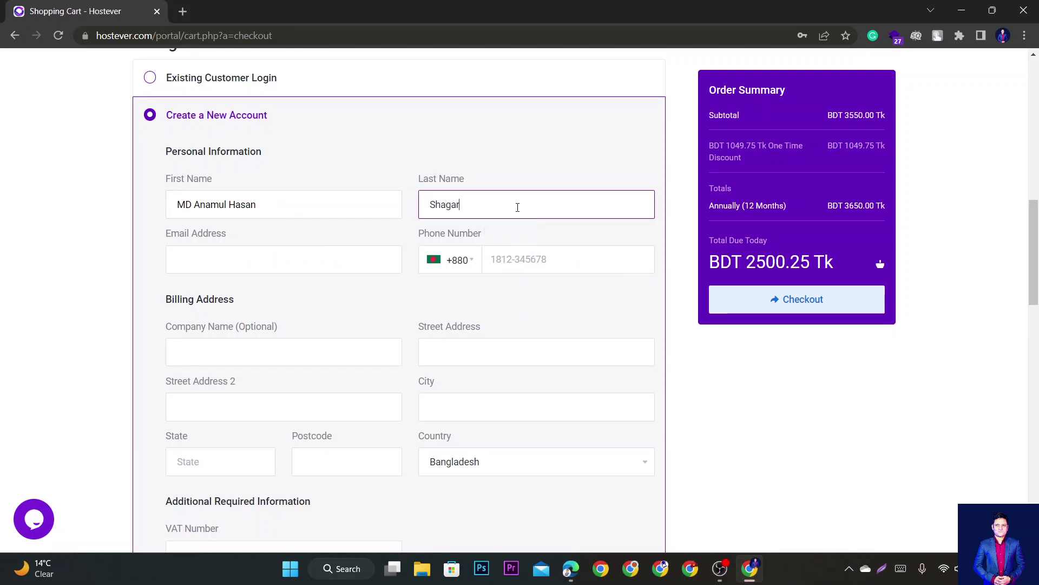
left_click(264, 268)
left_click(183, 11)
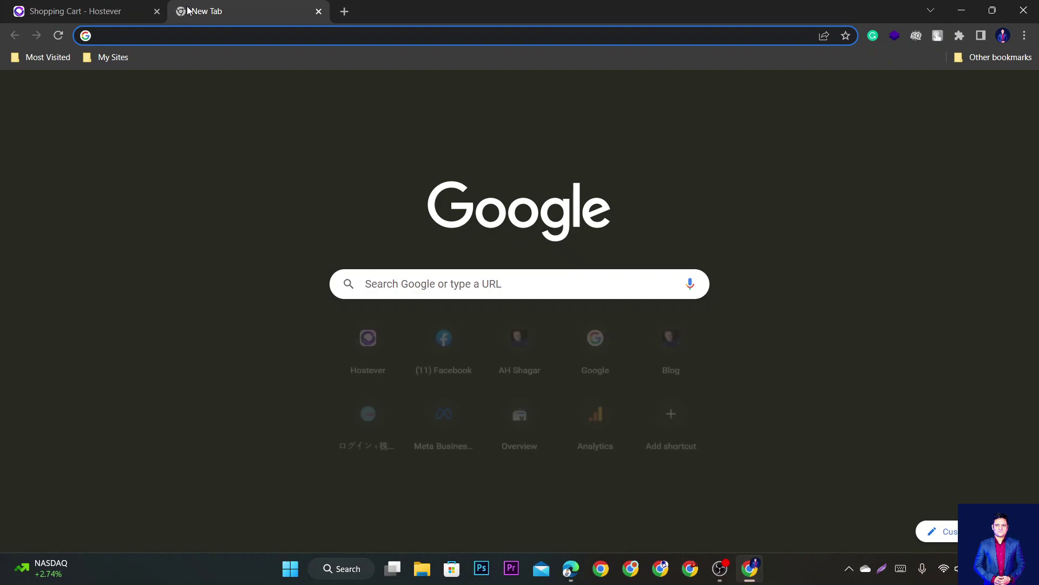
Open Gmail, switch to the other Google account, close the old tab, and copy its e-mail address.
type("m")
key("Return")
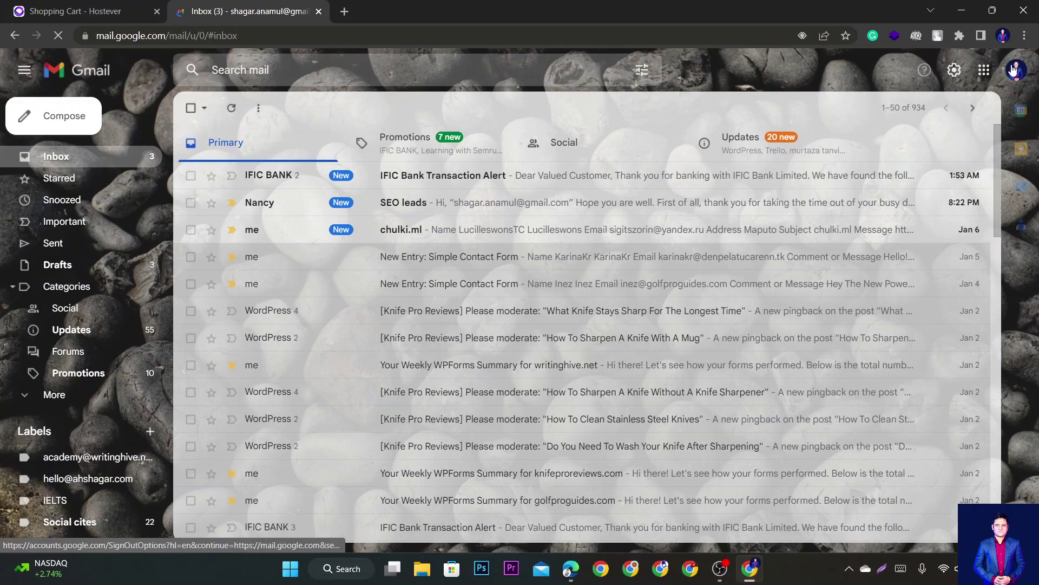
left_click(1014, 69)
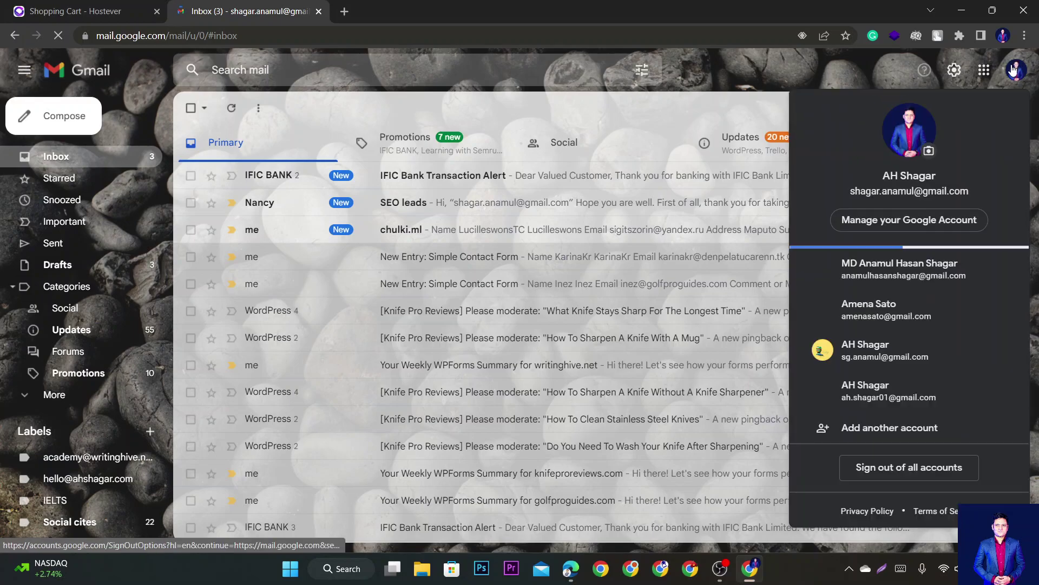
left_click(854, 390)
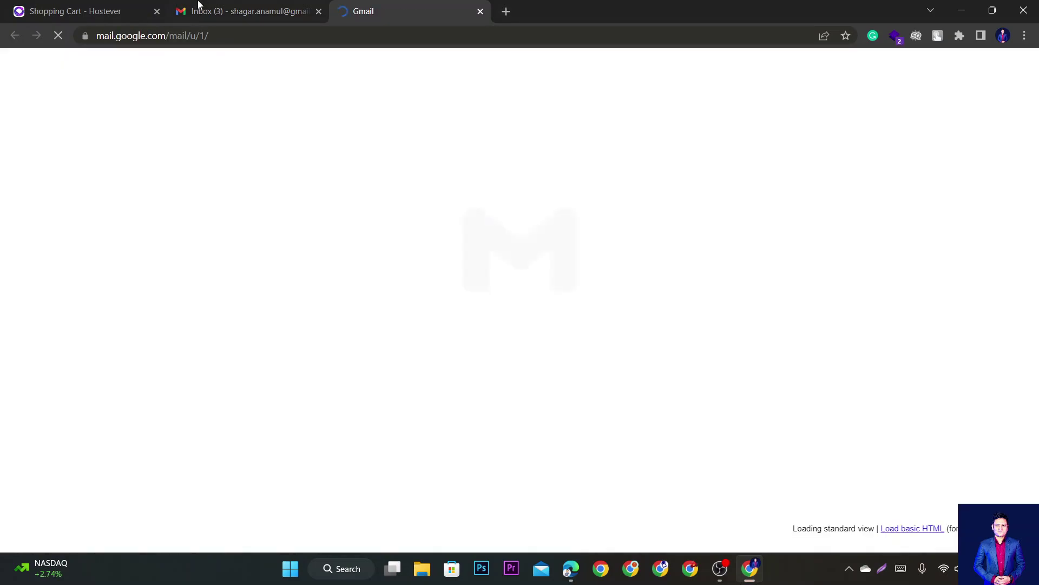
middle_click(198, 4)
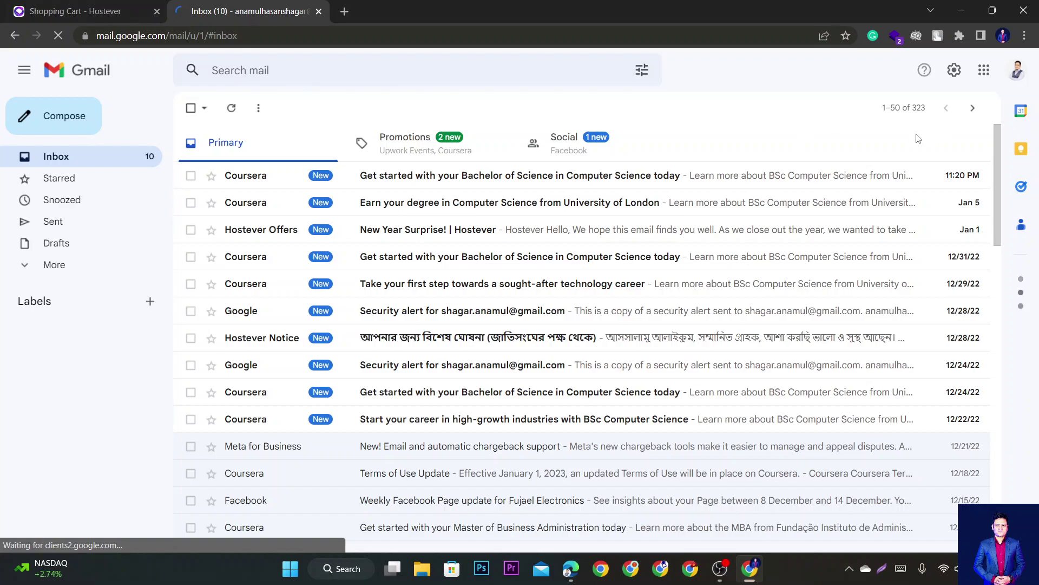
left_click(1012, 79)
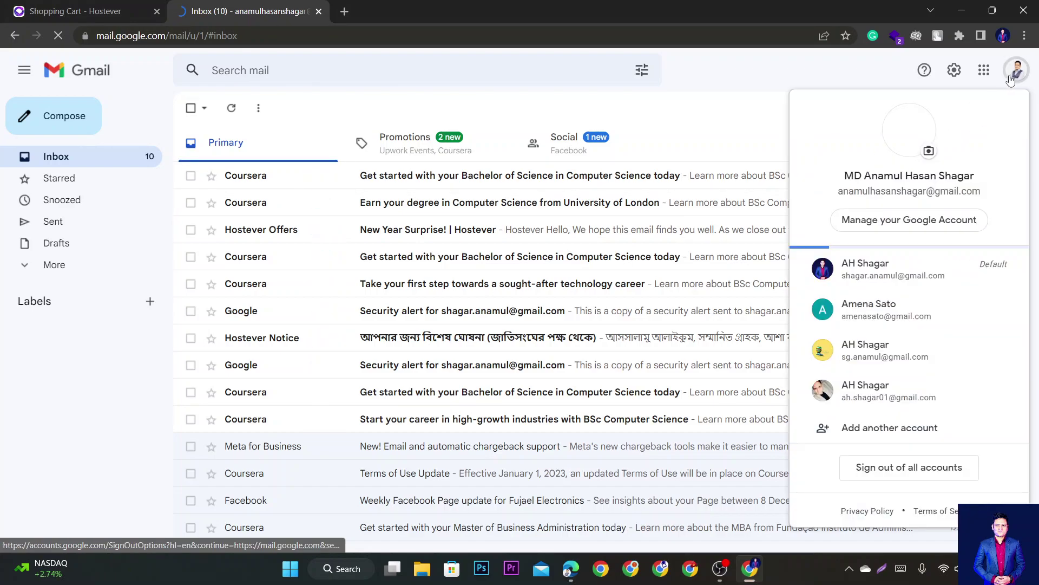
left_click_drag(987, 193, 832, 201)
key("ctrl+c")
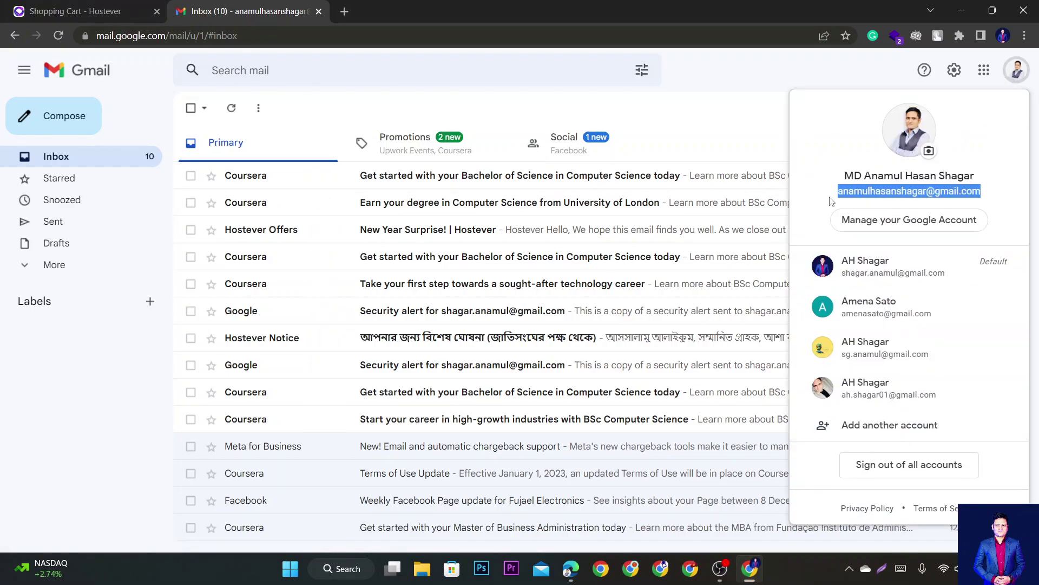
left_click(90, 11)
Paste the copied e-mail into Email Address and begin entering the phone number.
key("ctrl+v")
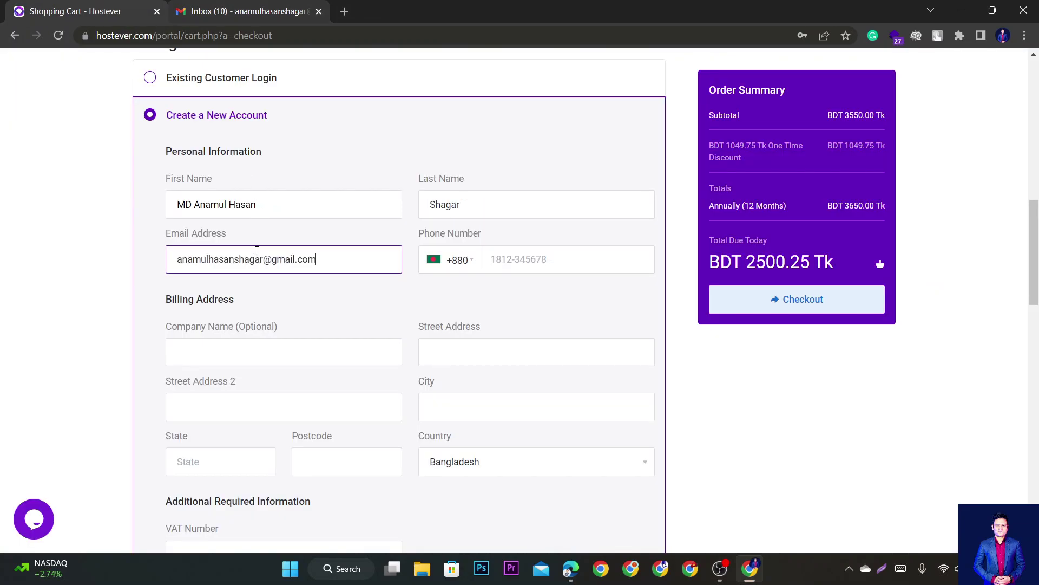
left_click(508, 265)
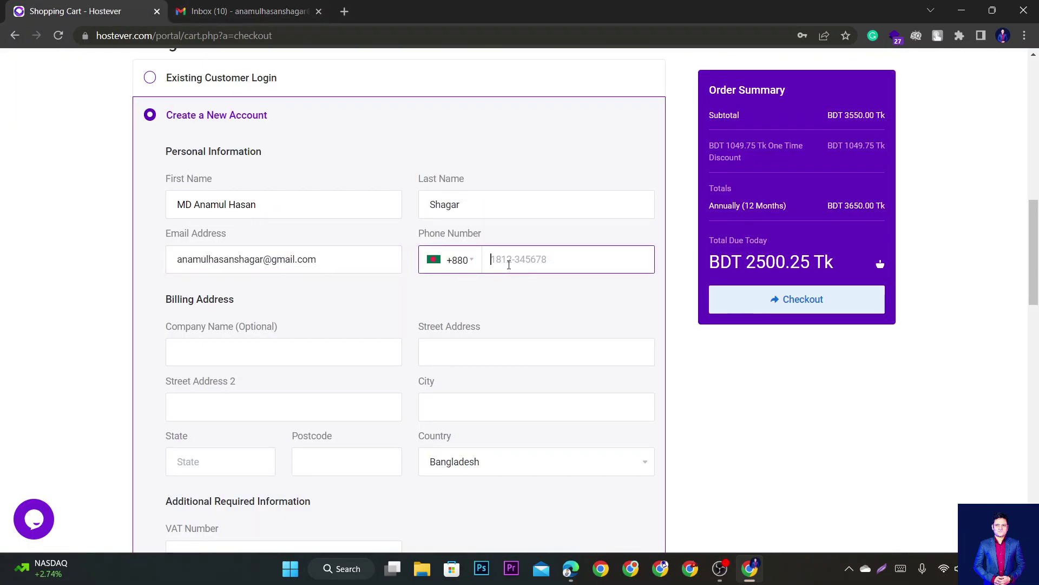
Return to the Gmail inbox and scroll through the recent messages.
left_click(228, 11)
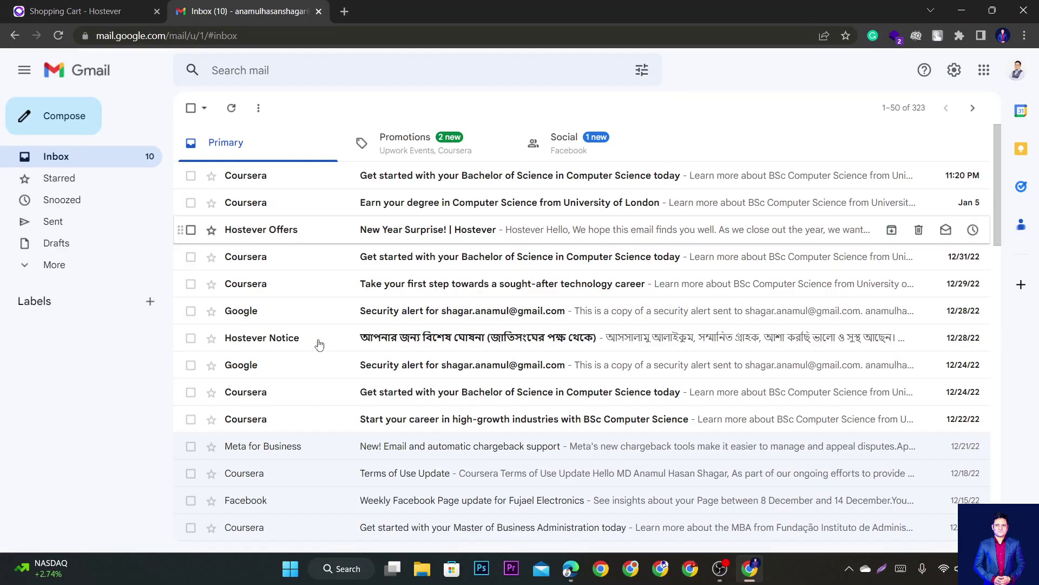
scroll(325, 365, "down", 1)
scroll(383, 339, "down", 8)
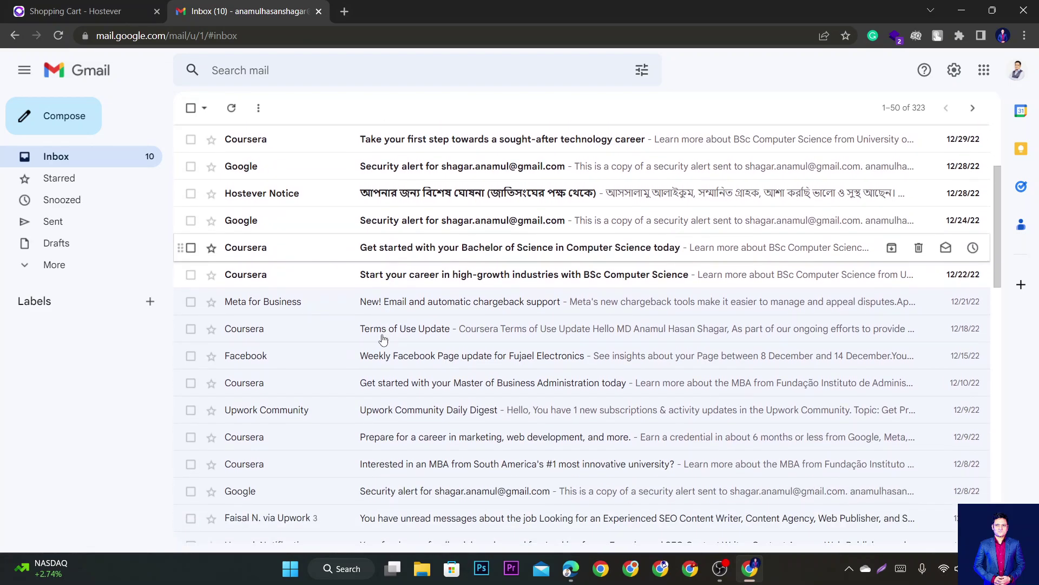
scroll(383, 339, "down", 9)
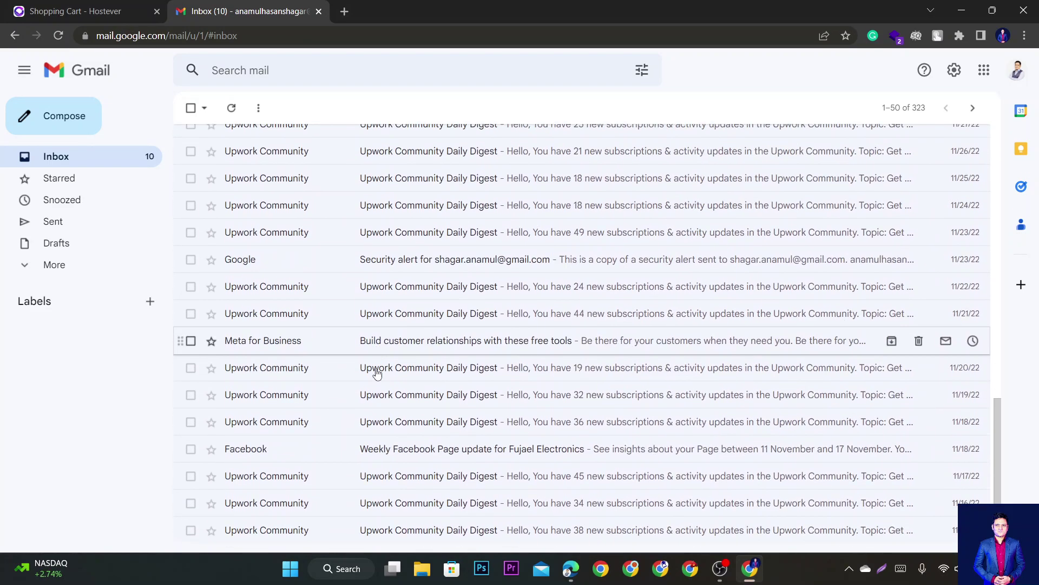
scroll(373, 366, "up", 15)
scroll(375, 368, "up", 4)
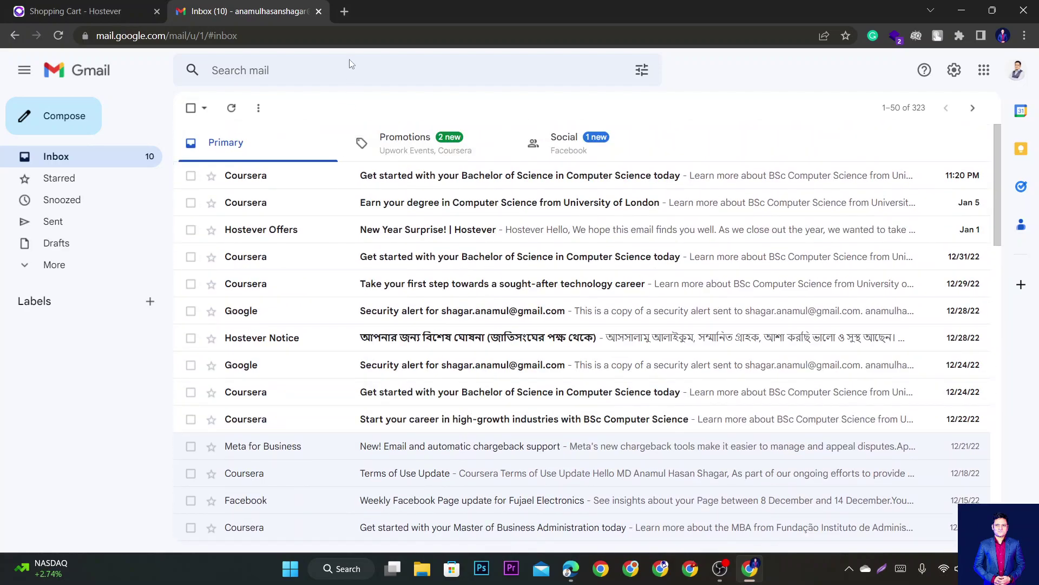
Search Gmail for 'hostever', review the 28 results, then close the Gmail tab.
left_click(345, 72)
type("h")
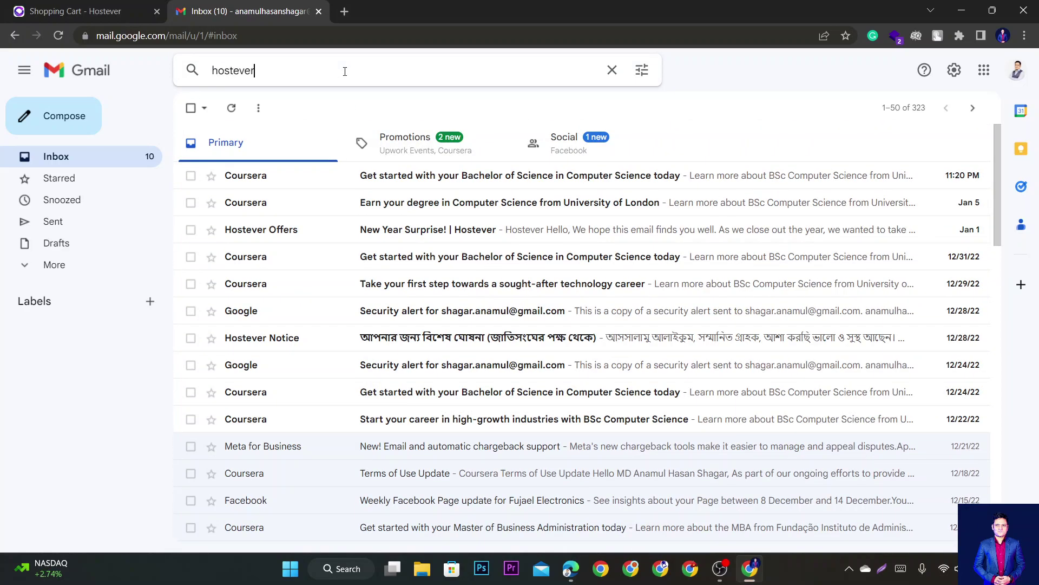
type("ostever")
key("Return")
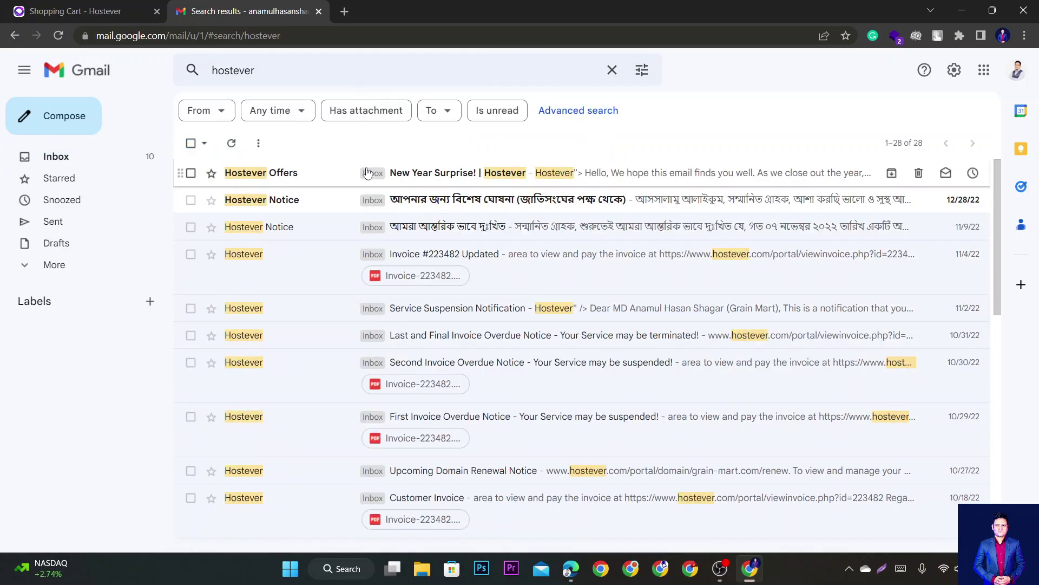
scroll(367, 200, "down", 15)
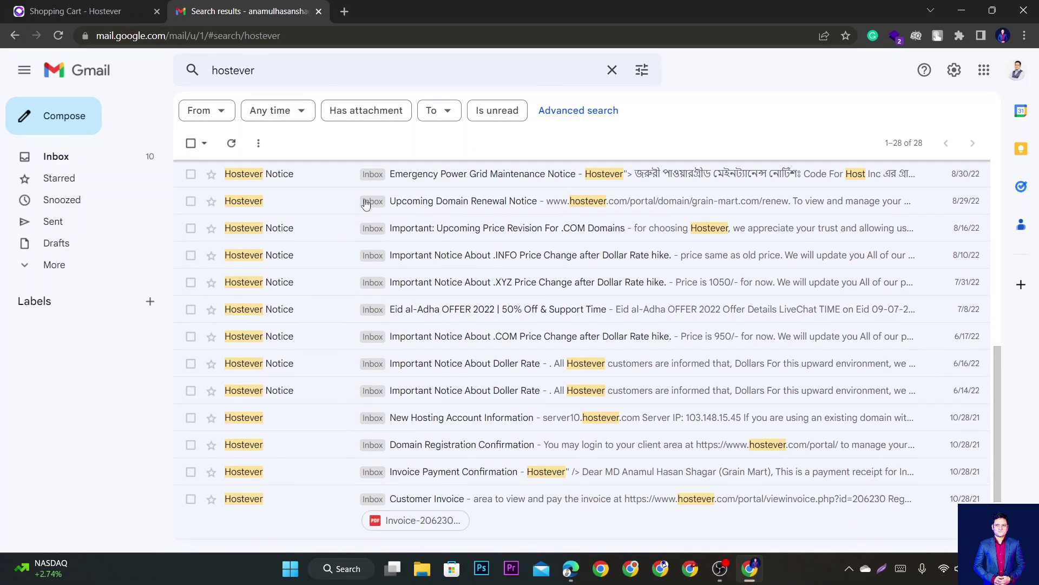
scroll(367, 204, "down", 3)
scroll(367, 204, "up", 15)
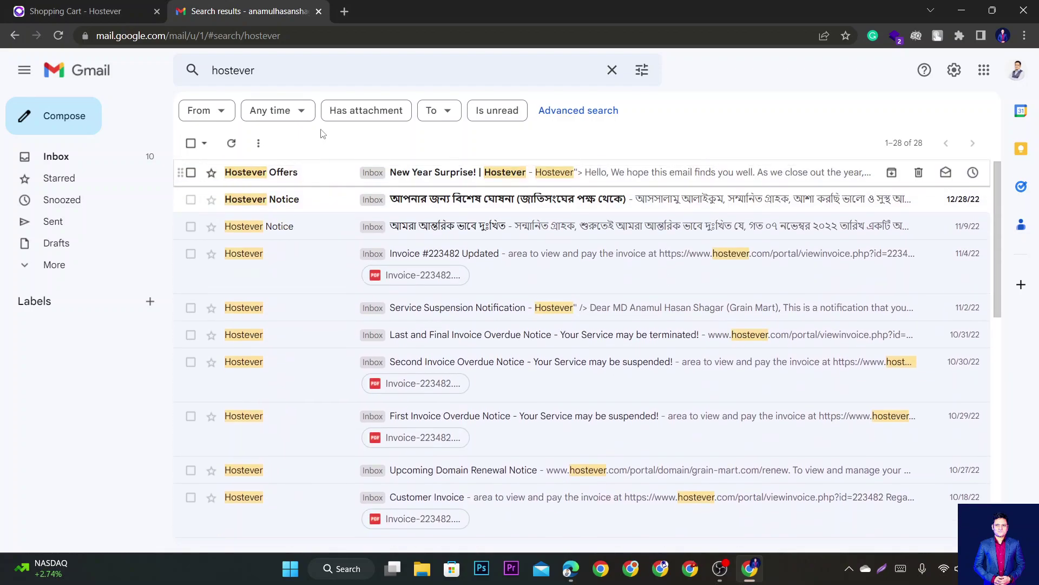
left_click(319, 11)
Log in at checkout as an existing customer with the account e-mail and password, keeping bKash Online as payment.
scroll(166, 193, "up", 4)
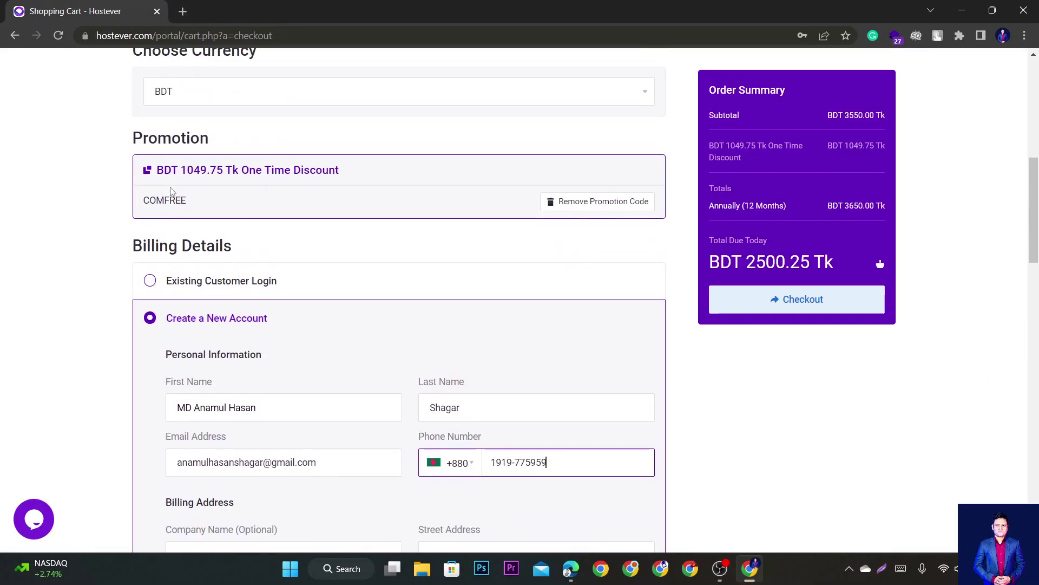
left_click(173, 287)
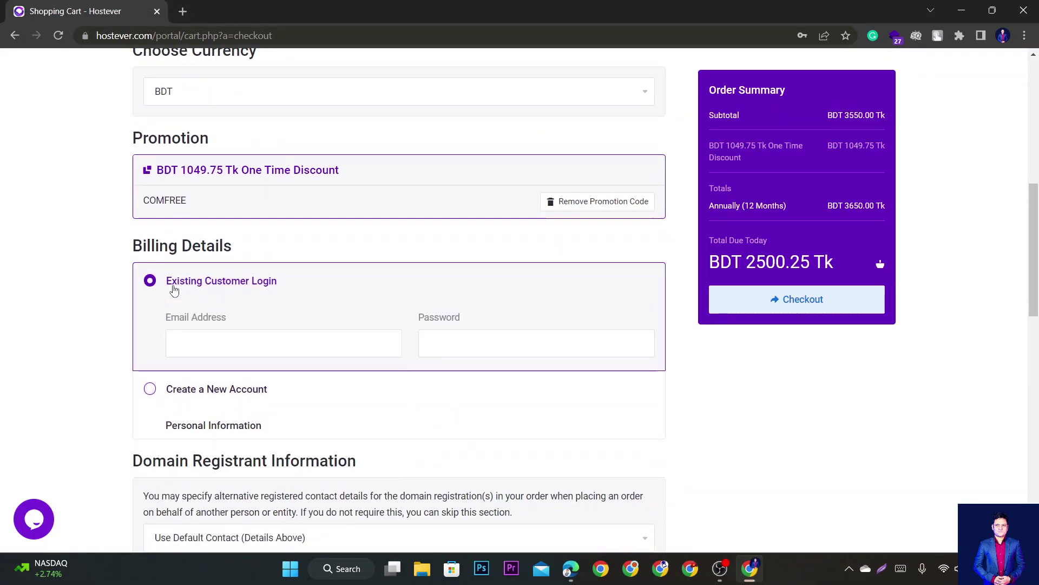
left_click(224, 344)
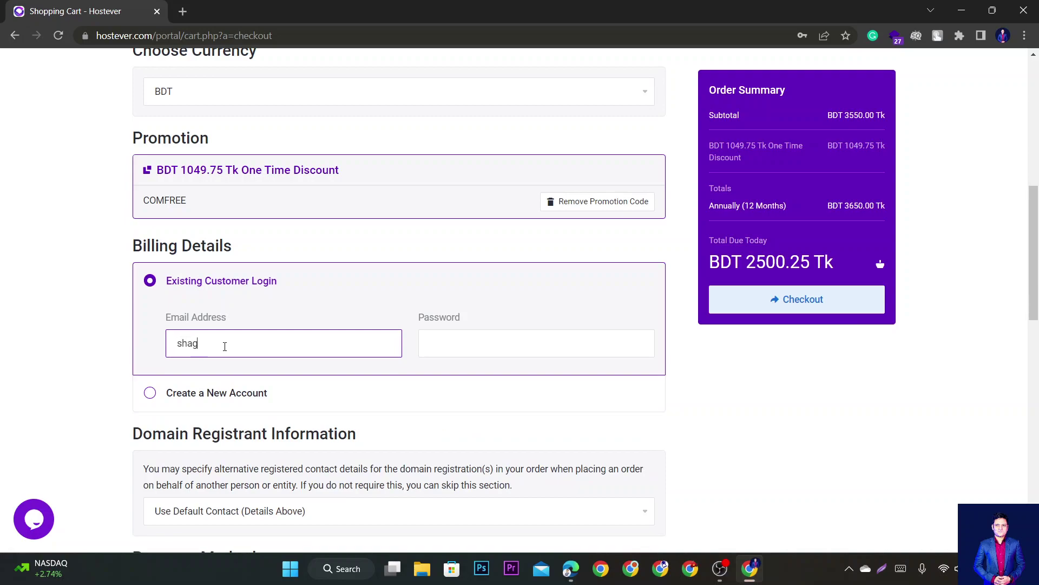
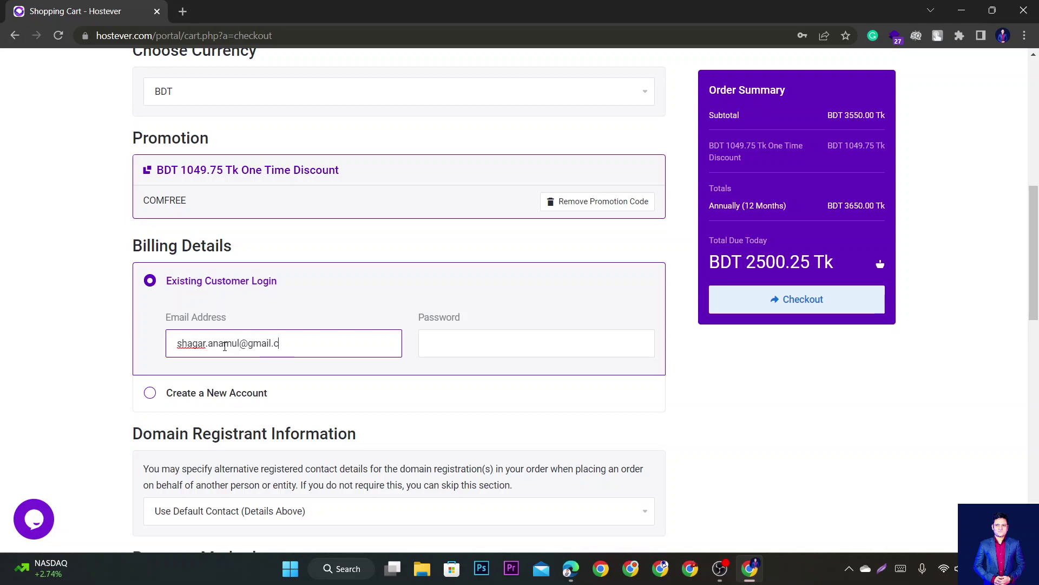
left_click(529, 332)
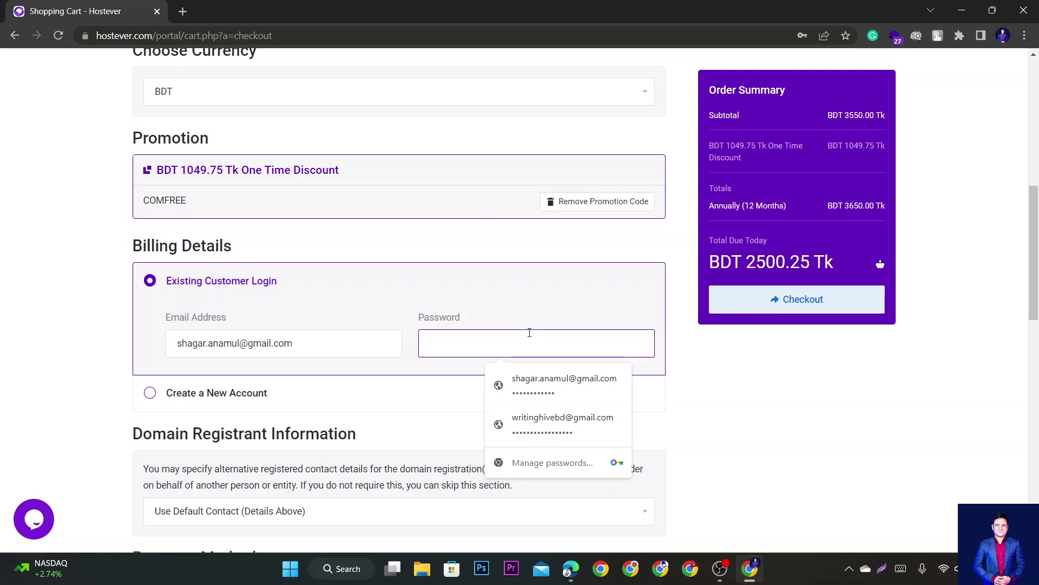
type("•••")
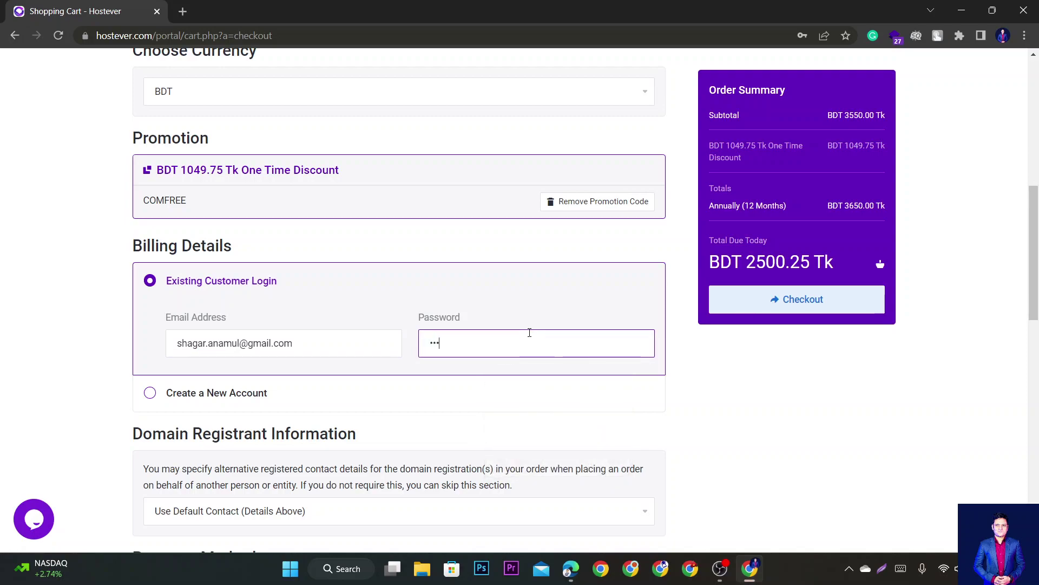
type("•")
left_click(98, 338)
scroll(102, 337, "down", 4)
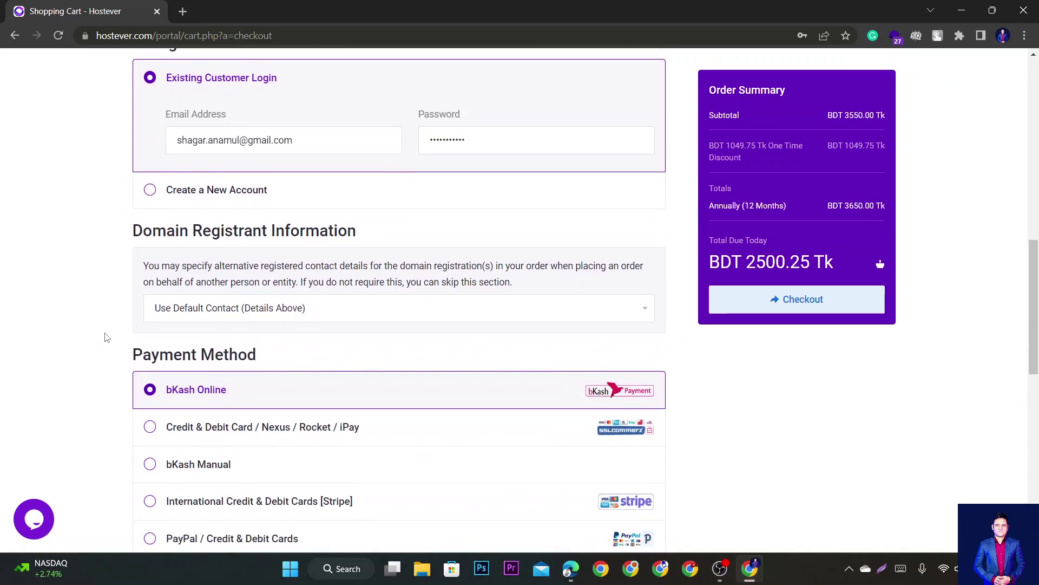
scroll(107, 337, "down", 1)
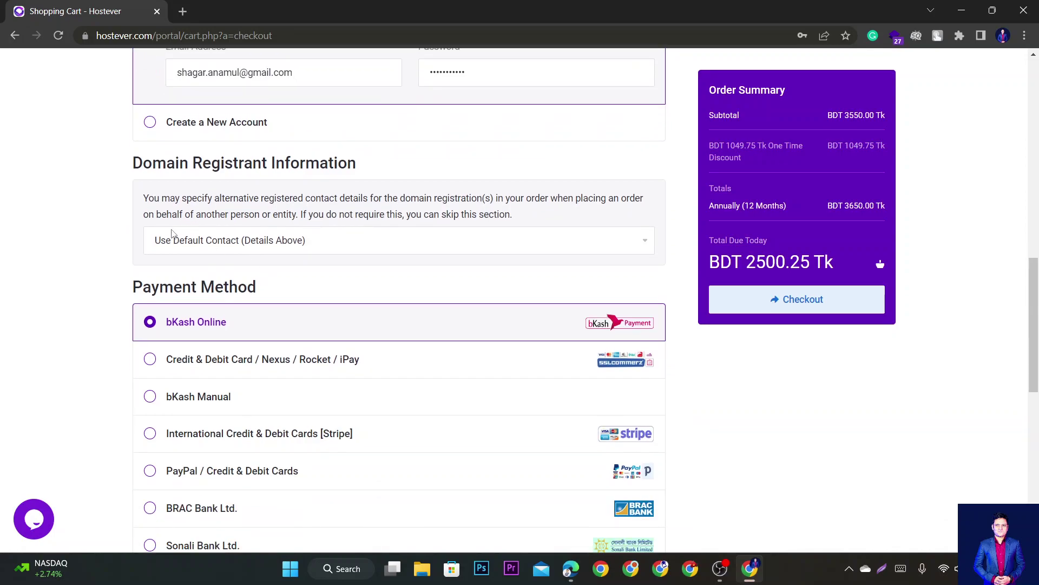
Accept the Terms of Service and submit the order with Checkout.
scroll(238, 257, "down", 1)
scroll(490, 251, "down", 3)
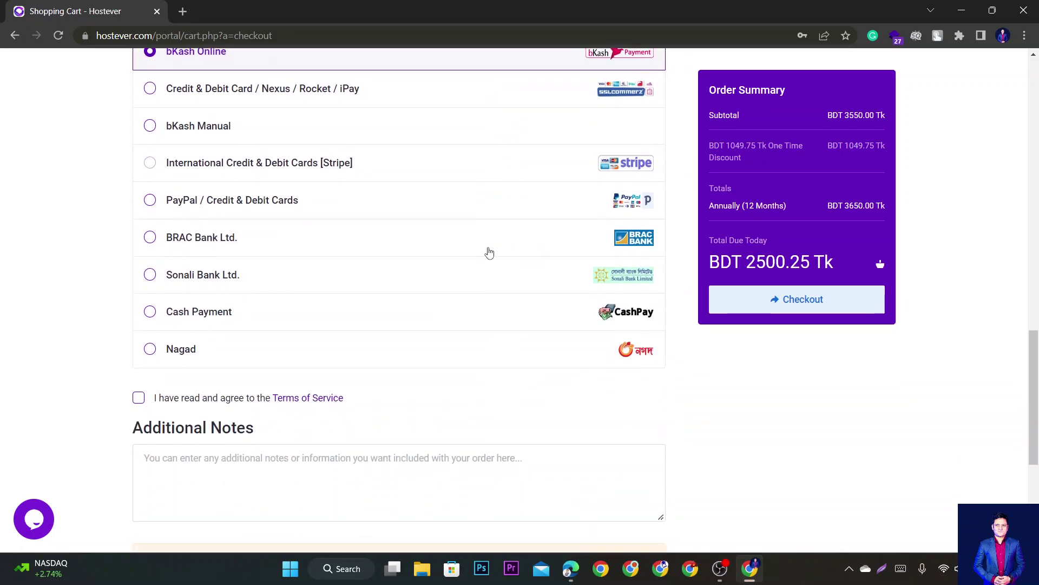
left_click(138, 397)
scroll(139, 395, "down", 4)
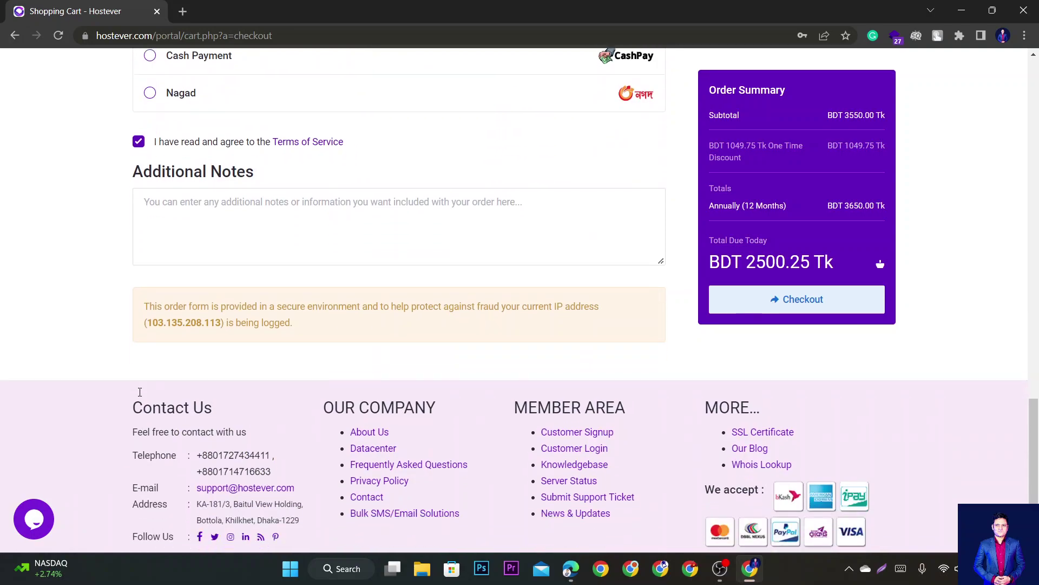
scroll(140, 392, "up", 6)
scroll(140, 398, "up", 15)
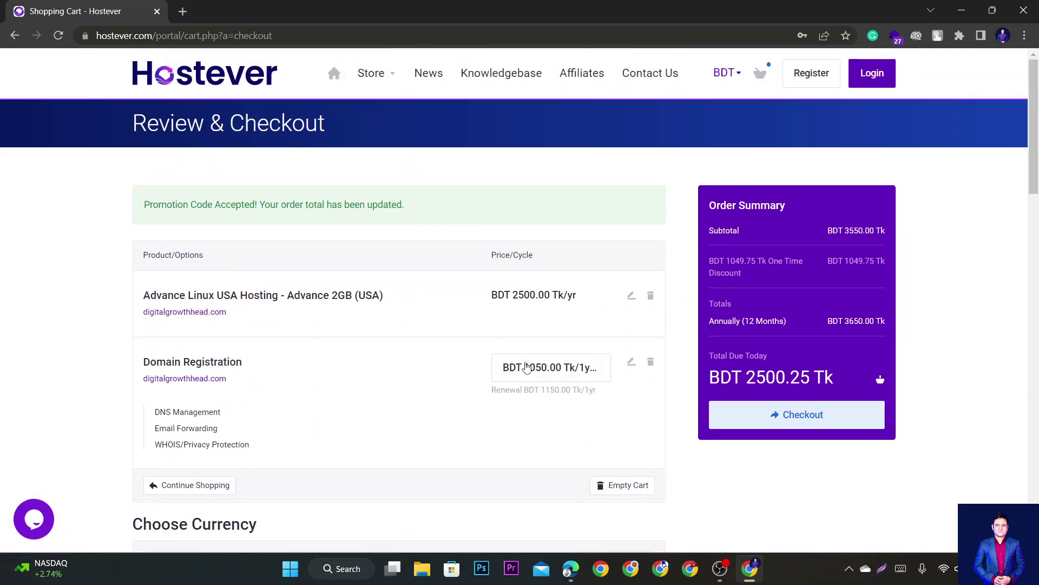
left_click(750, 423)
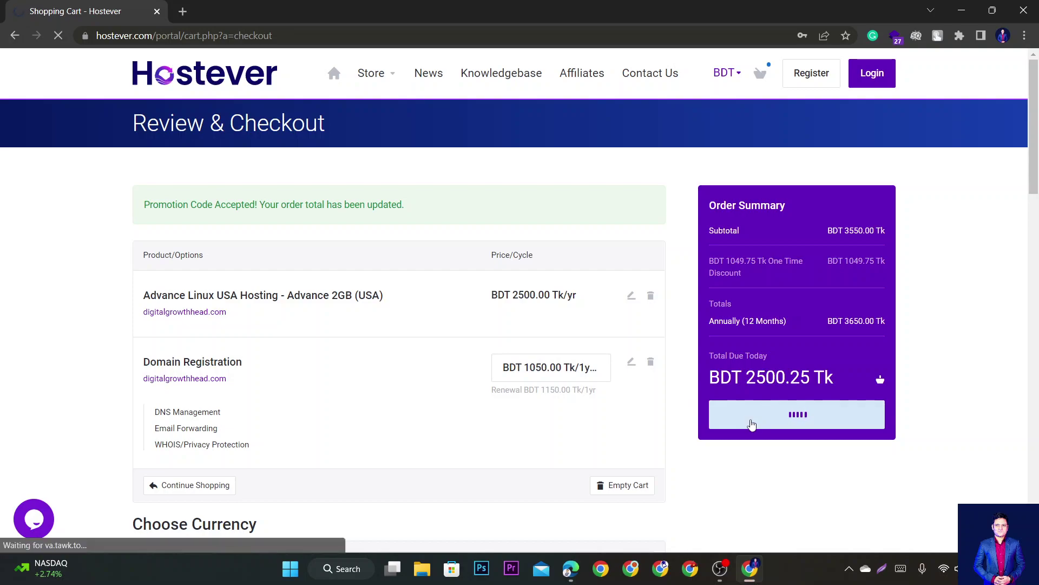
After the login error, refill the saved password, re-accept the Terms and check out again.
scroll(202, 286, "down", 1)
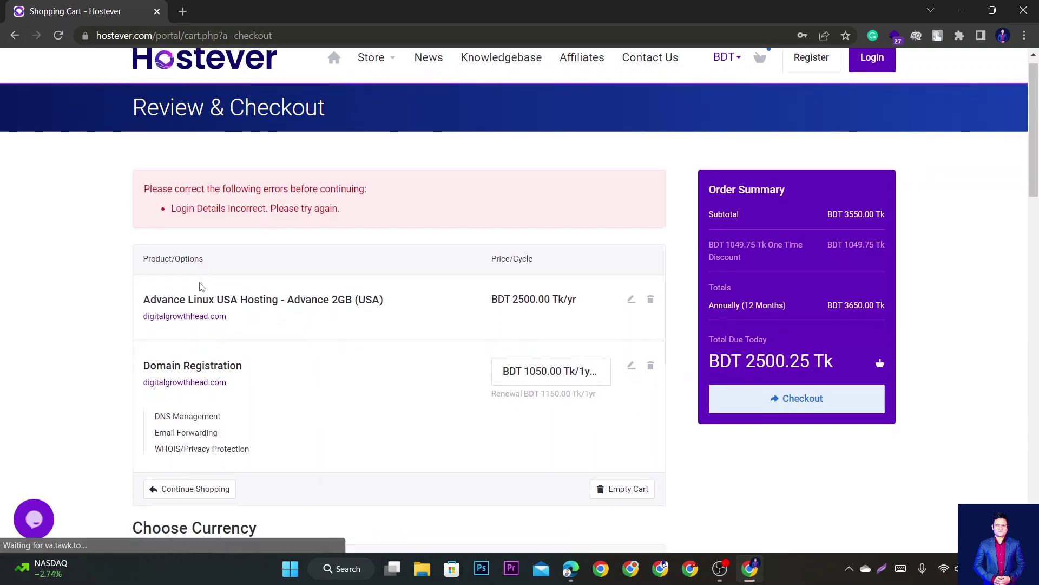
scroll(201, 286, "down", 3)
scroll(202, 286, "down", 5)
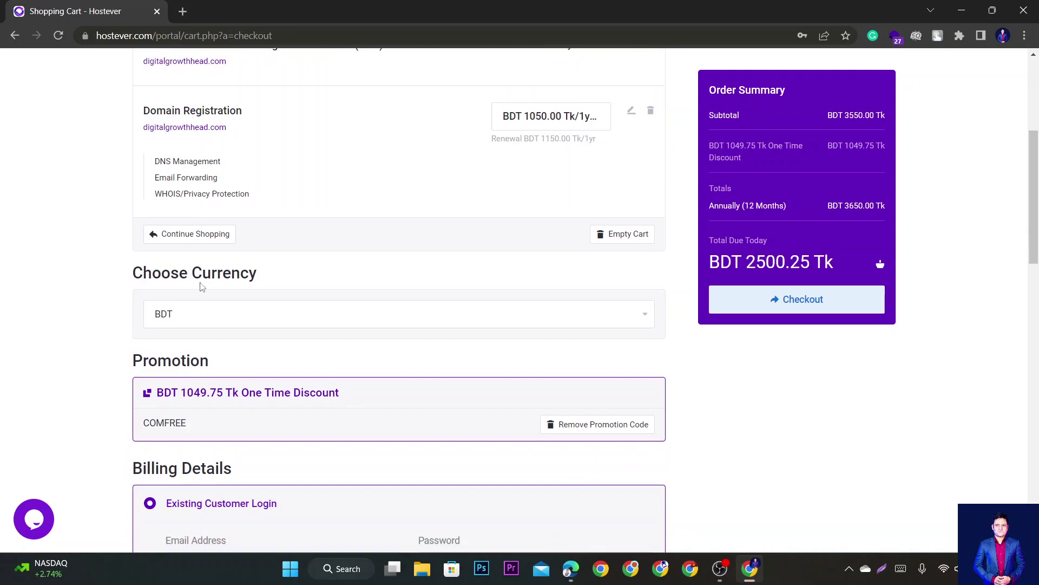
left_click(518, 362)
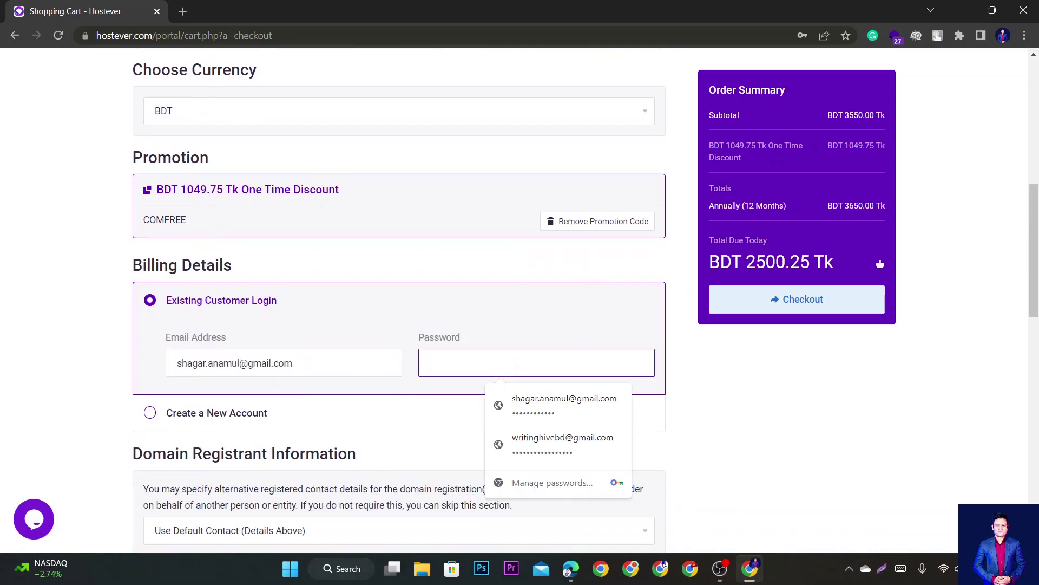
left_click(543, 401)
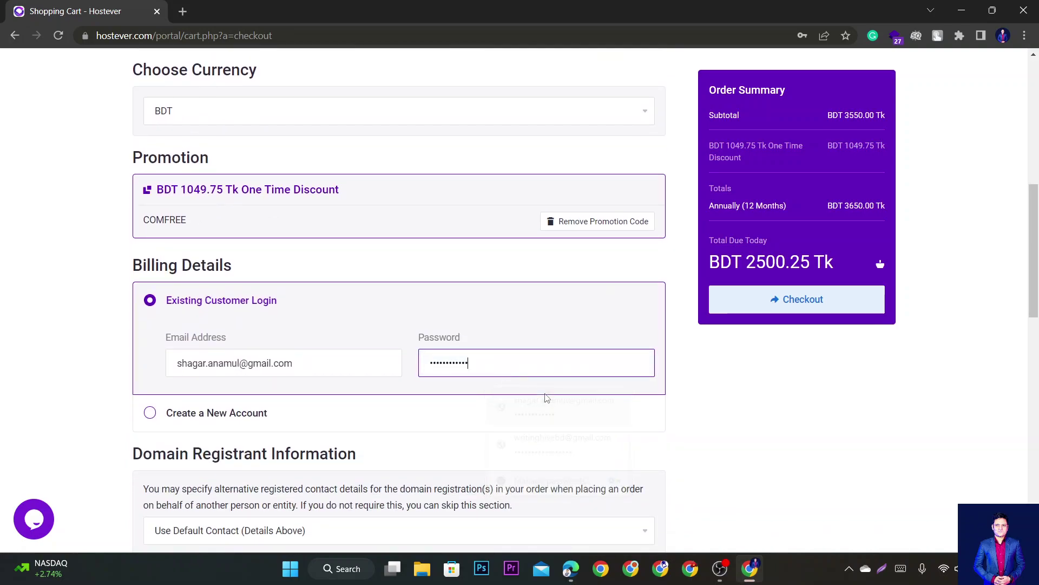
scroll(547, 398, "down", 5)
scroll(553, 398, "down", 10)
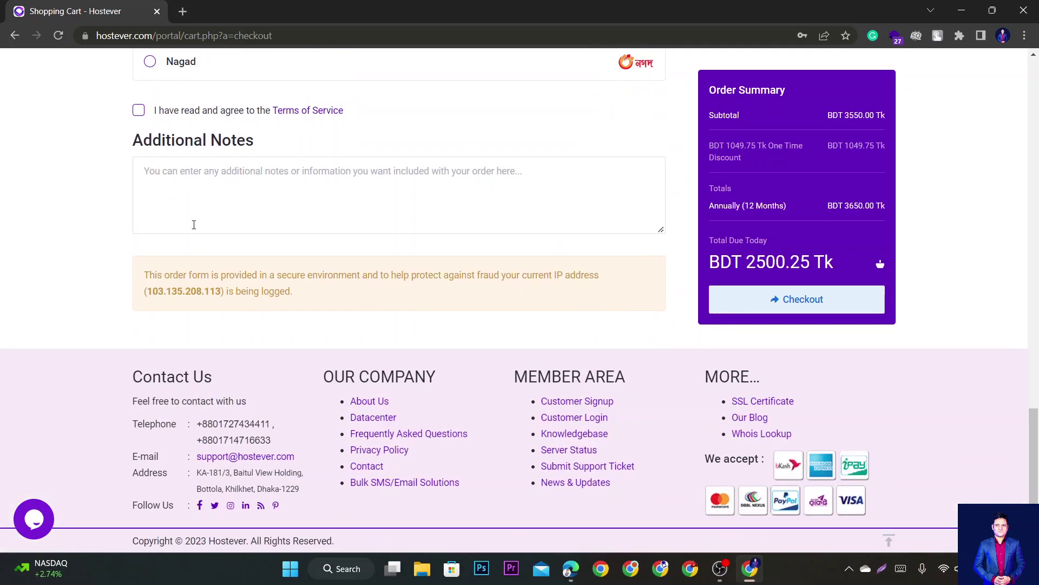
scroll(487, 243, "up", 2)
left_click(156, 249)
scroll(81, 250, "up", 5)
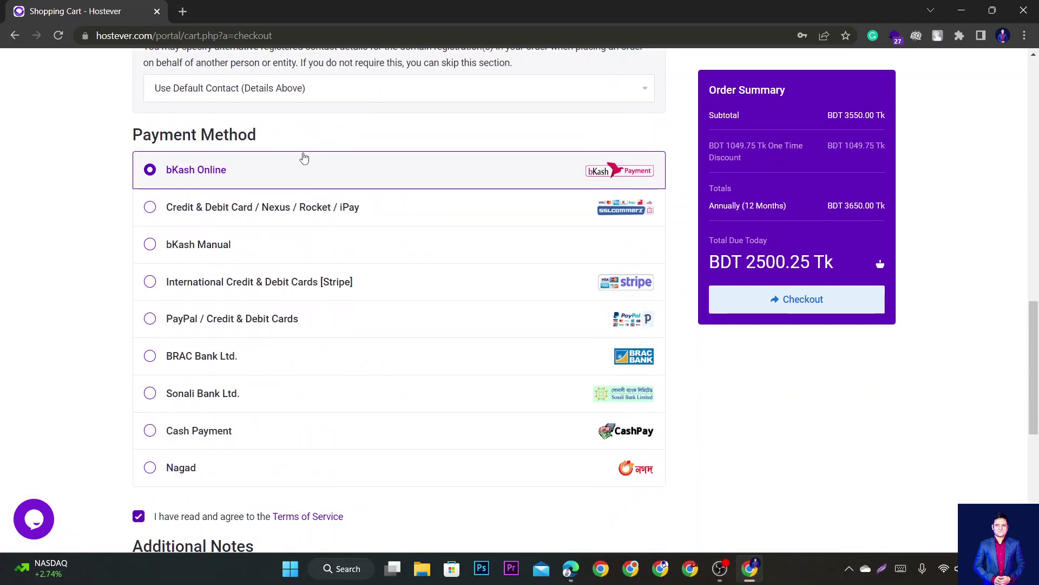
left_click(790, 302)
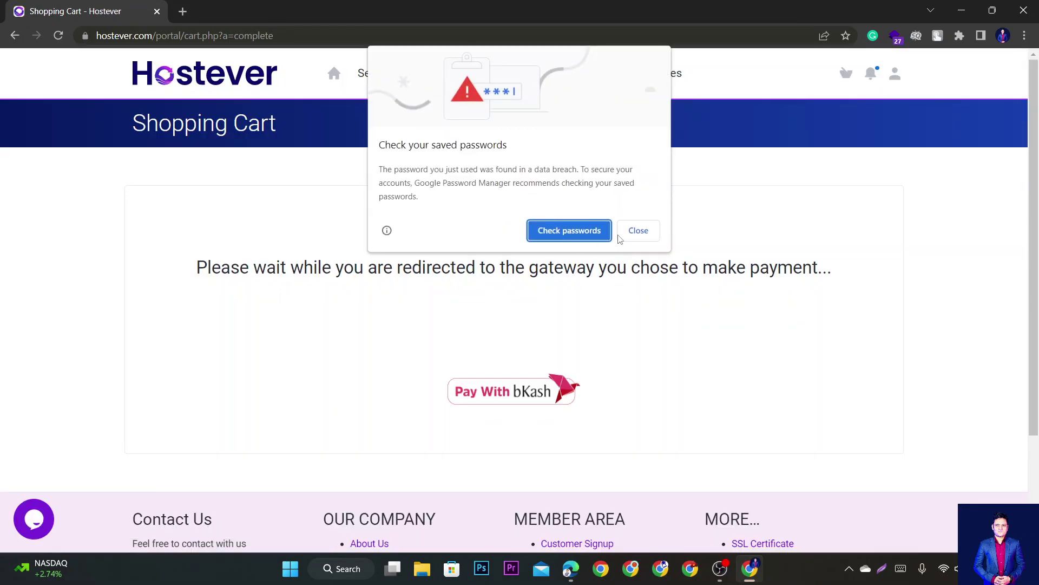
Dismiss Chrome's password warning and start paying the 2540.25 Taka invoice with bKash.
left_click(626, 234)
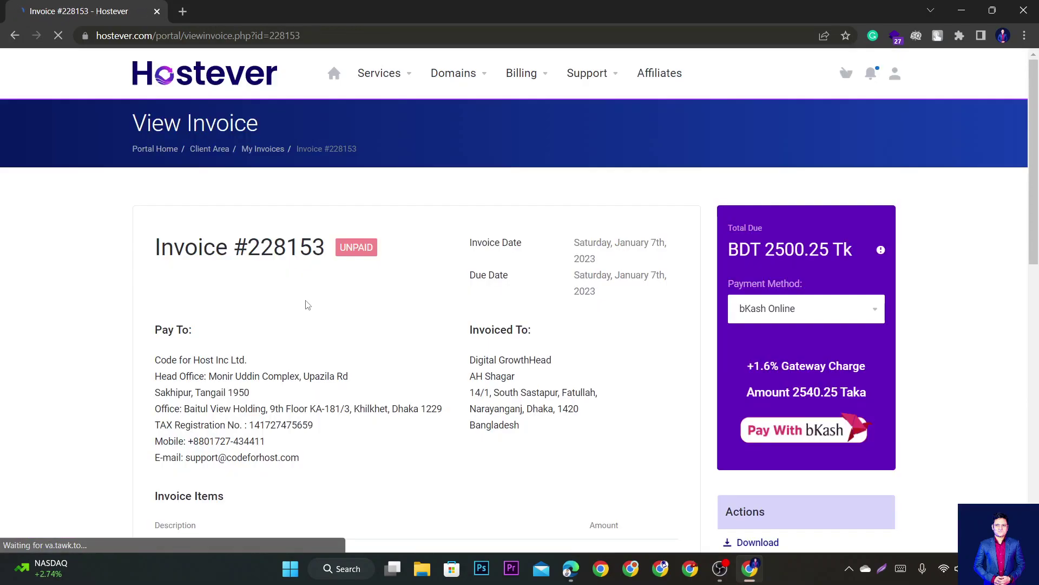
scroll(311, 303, "down", 5)
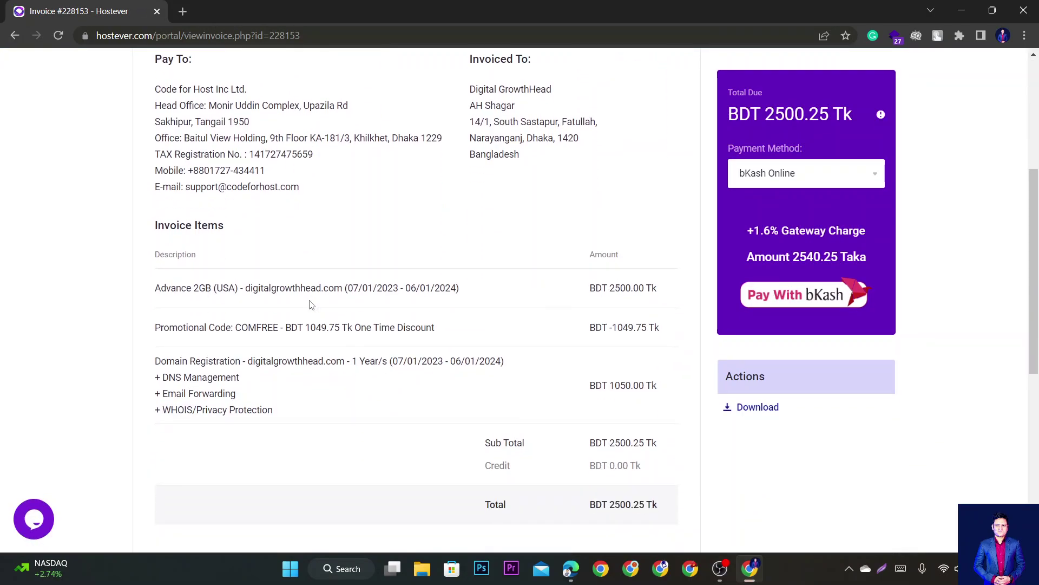
scroll(322, 307, "up", 4)
scroll(322, 306, "up", 1)
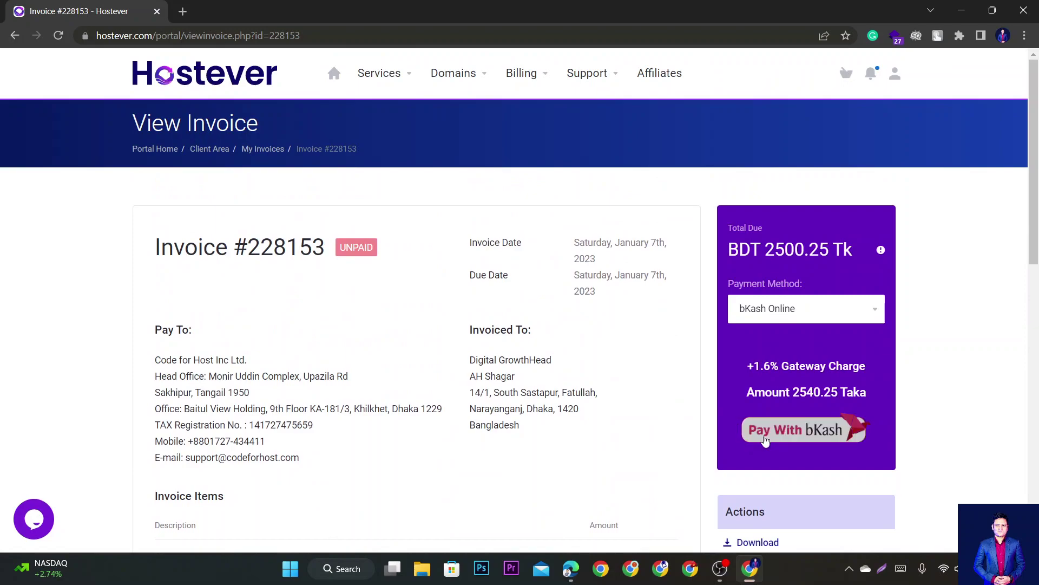
left_click(766, 440)
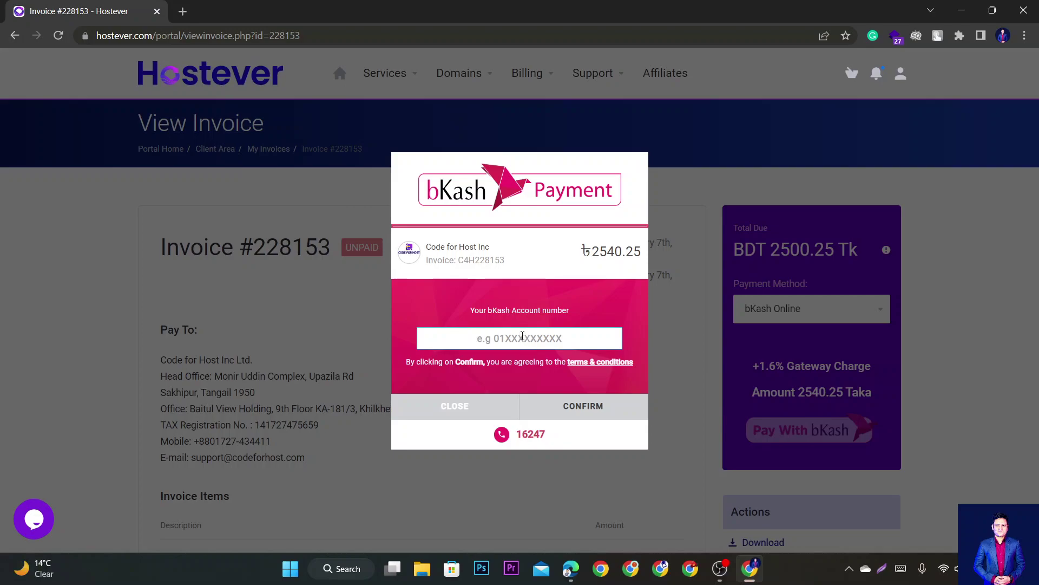
Pay 2540.25 BDT via bKash with the account number, verification code and PIN, then acknowledge success.
left_click(522, 337)
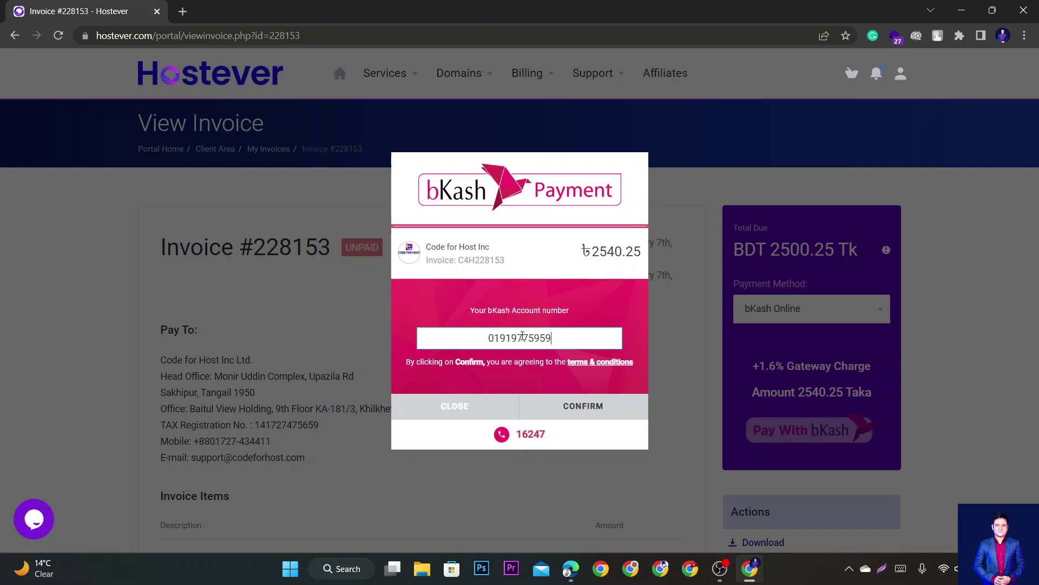
left_click(581, 406)
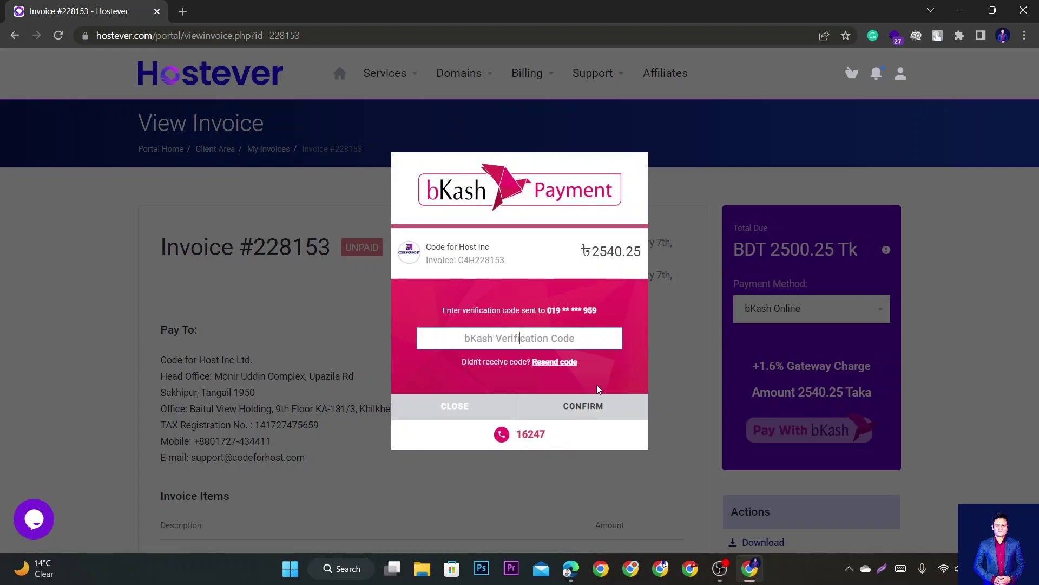
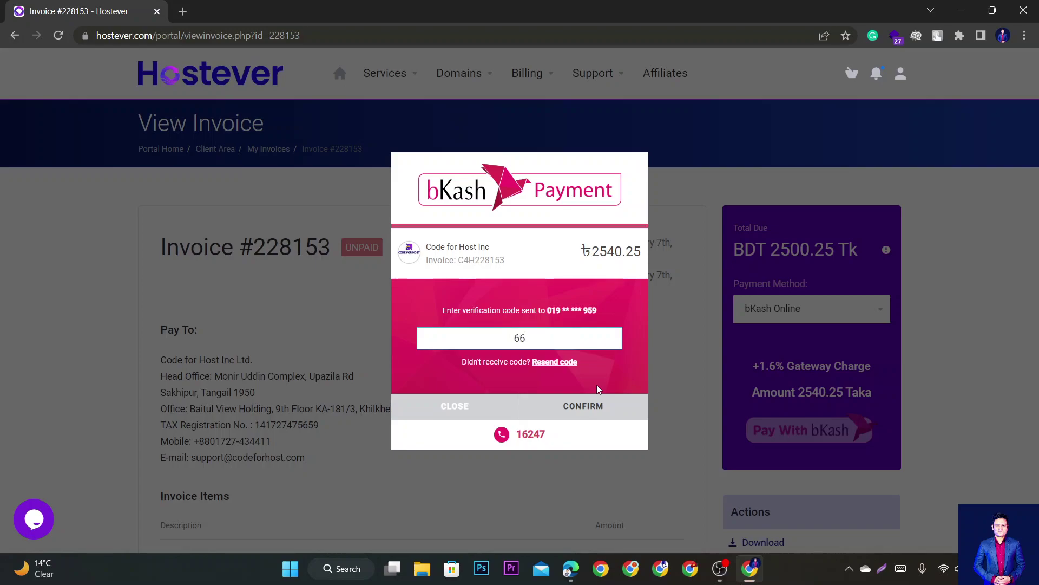
left_click(594, 410)
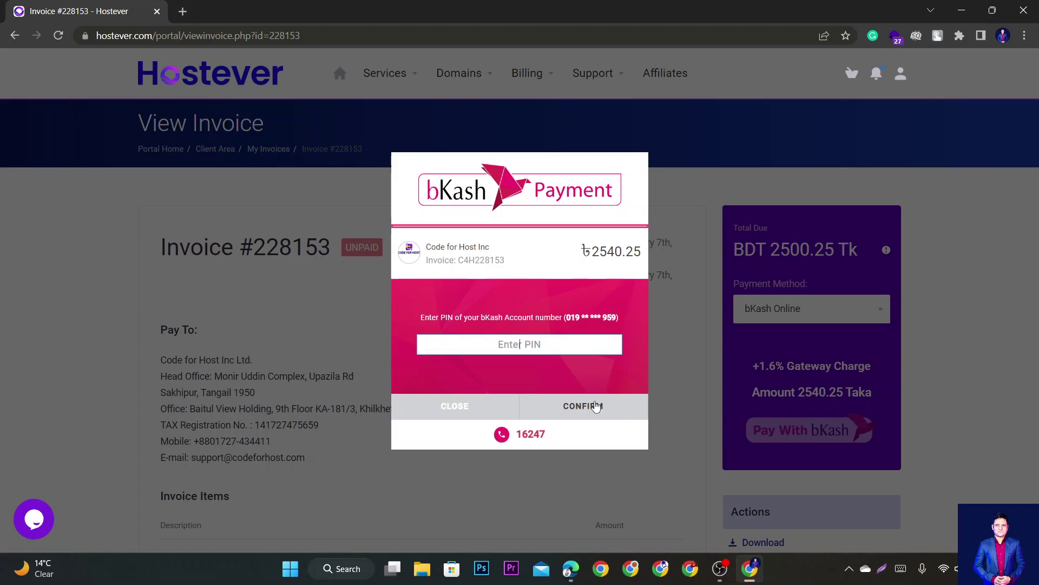
type("*****")
left_click(596, 407)
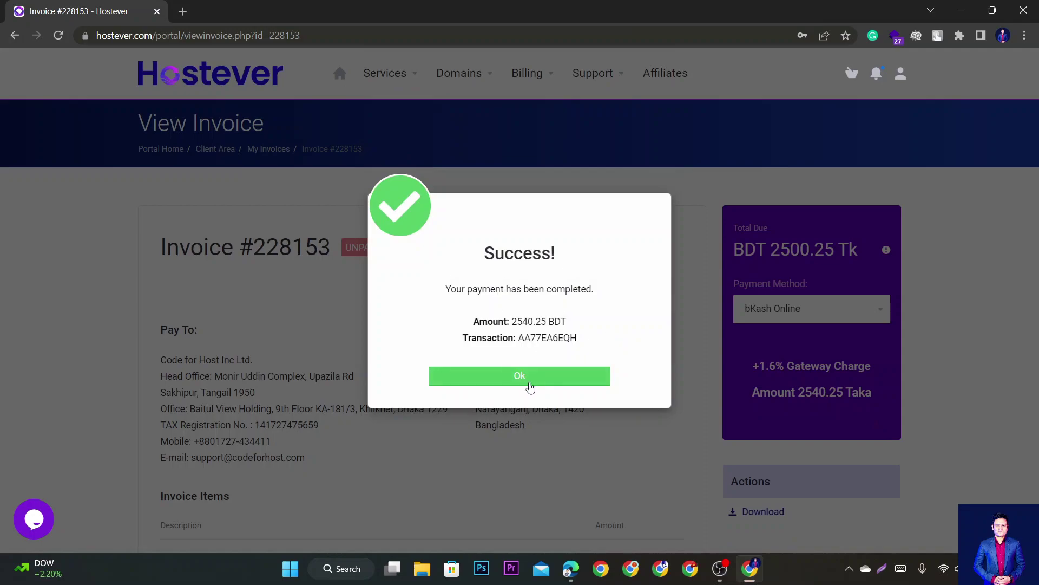
left_click(530, 382)
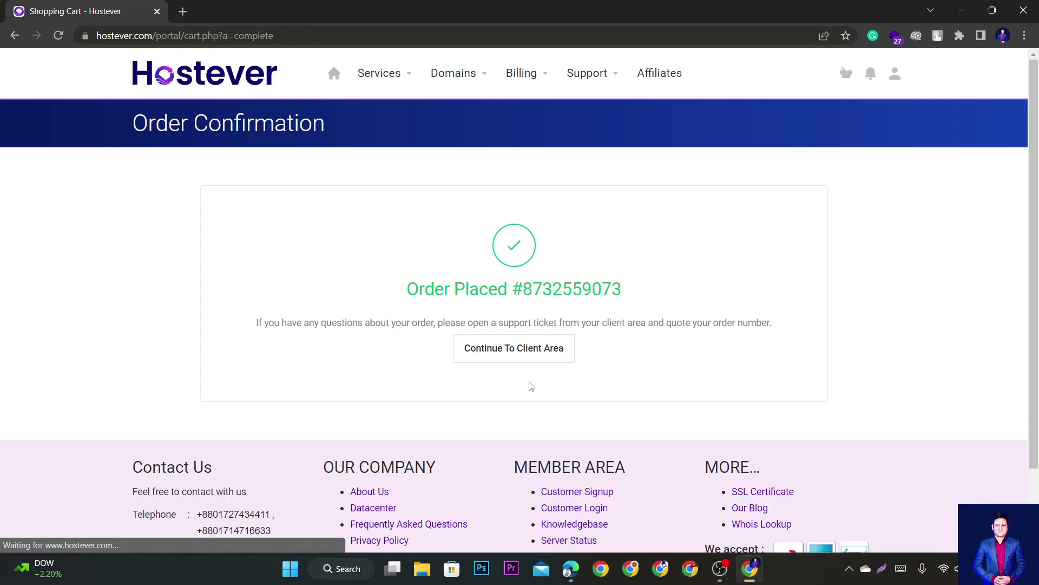
Verify the Advance 2GB (USA) hosting is Active under Services, then return to the dashboard and open a new tab.
left_click(513, 359)
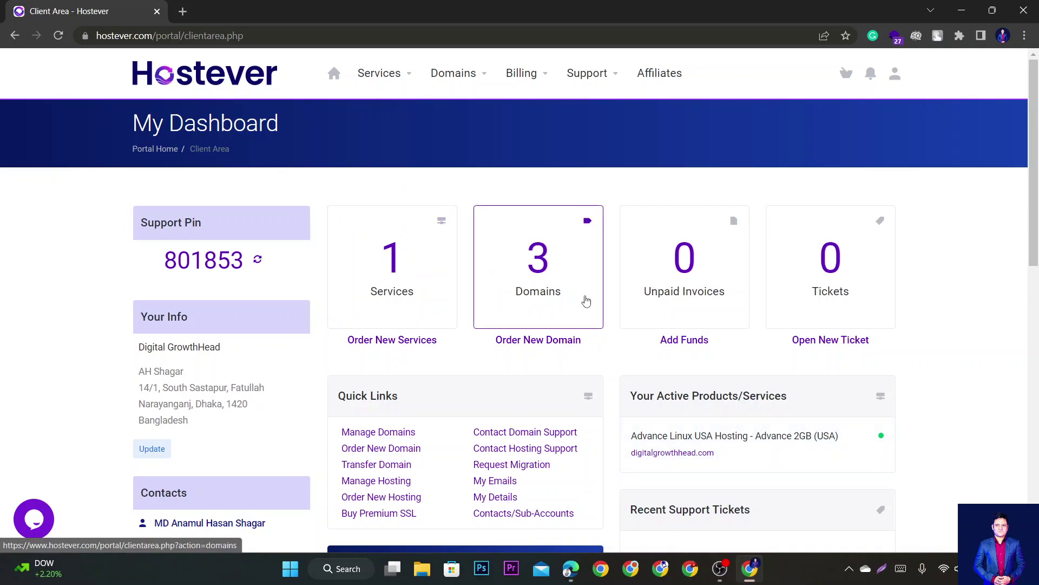
left_click(434, 262)
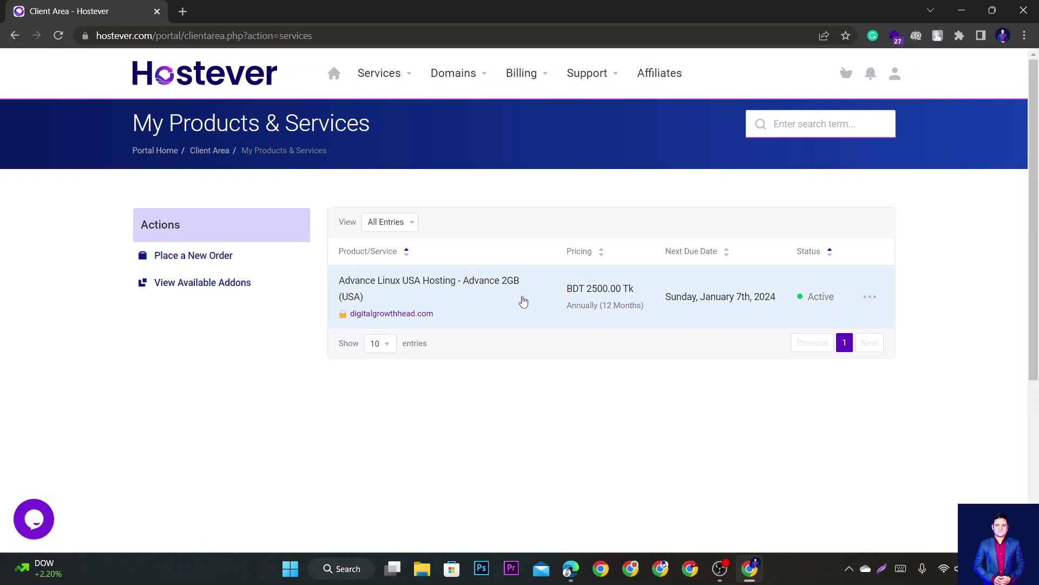
left_click(523, 302)
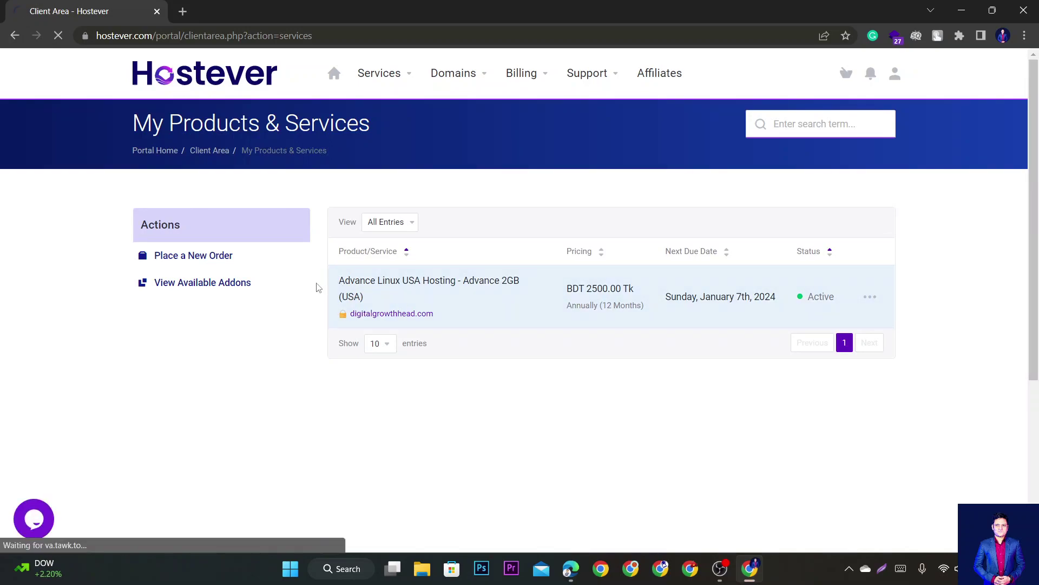
scroll(314, 290, "down", 5)
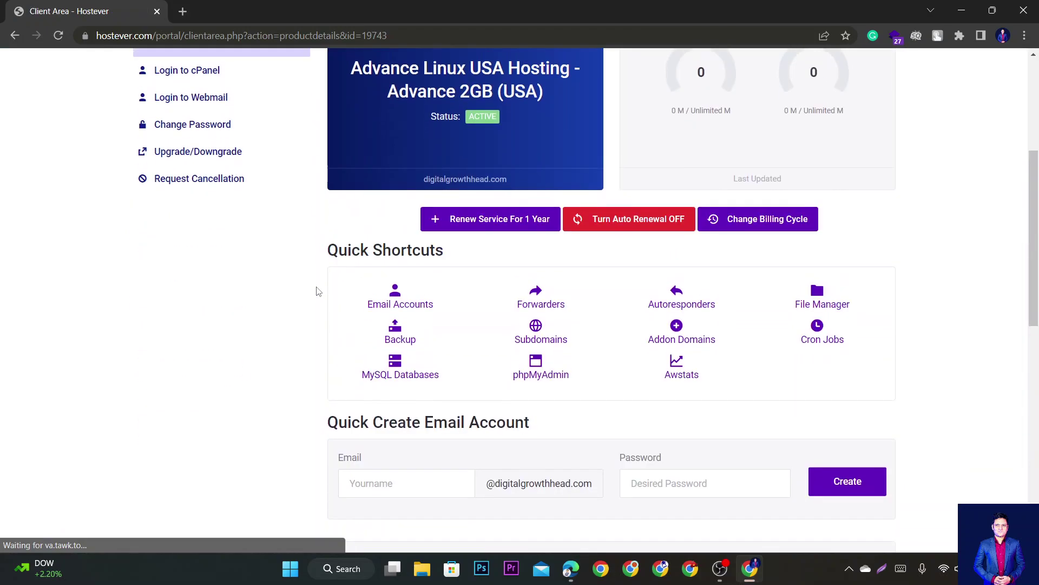
scroll(213, 264, "up", 5)
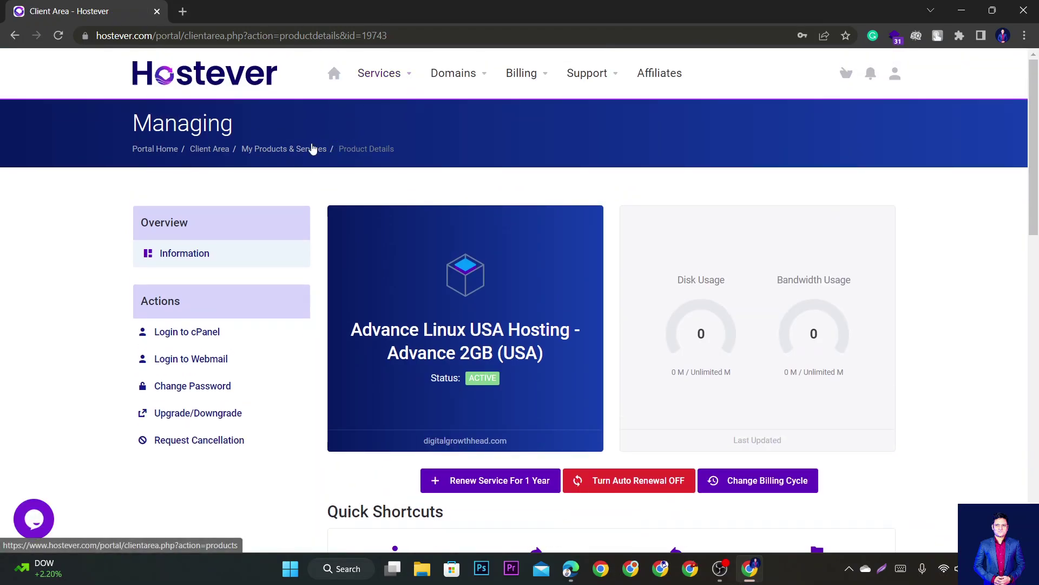
left_click(202, 155)
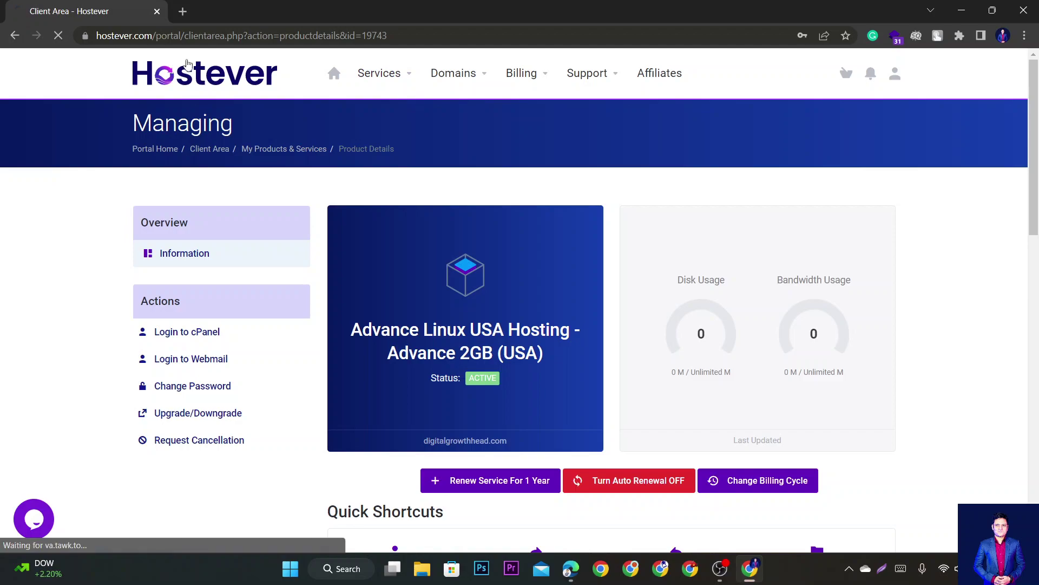
left_click(182, 10)
Load Gmail and open the Spam folder.
type("ma")
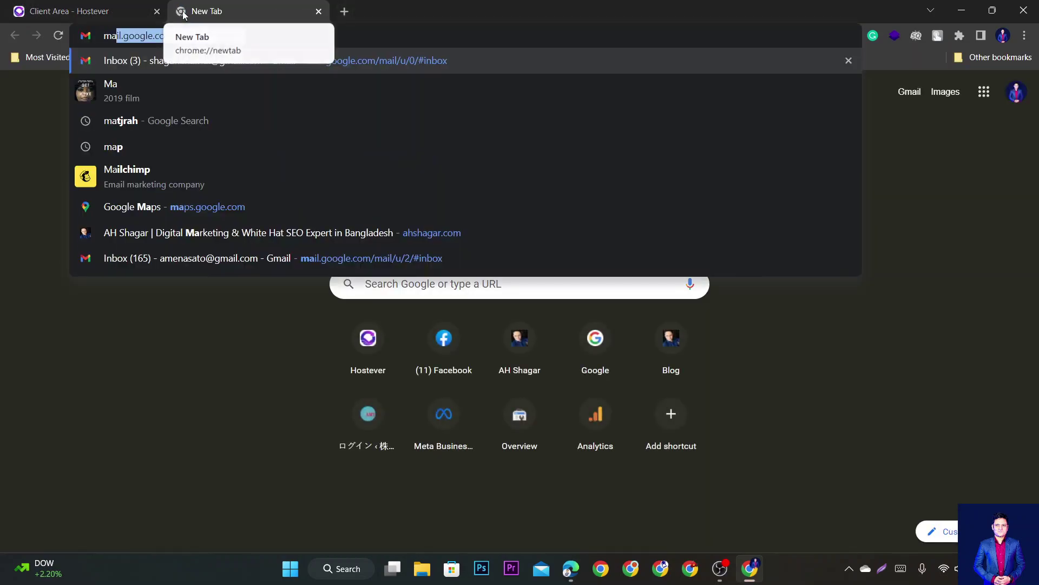
key("Return")
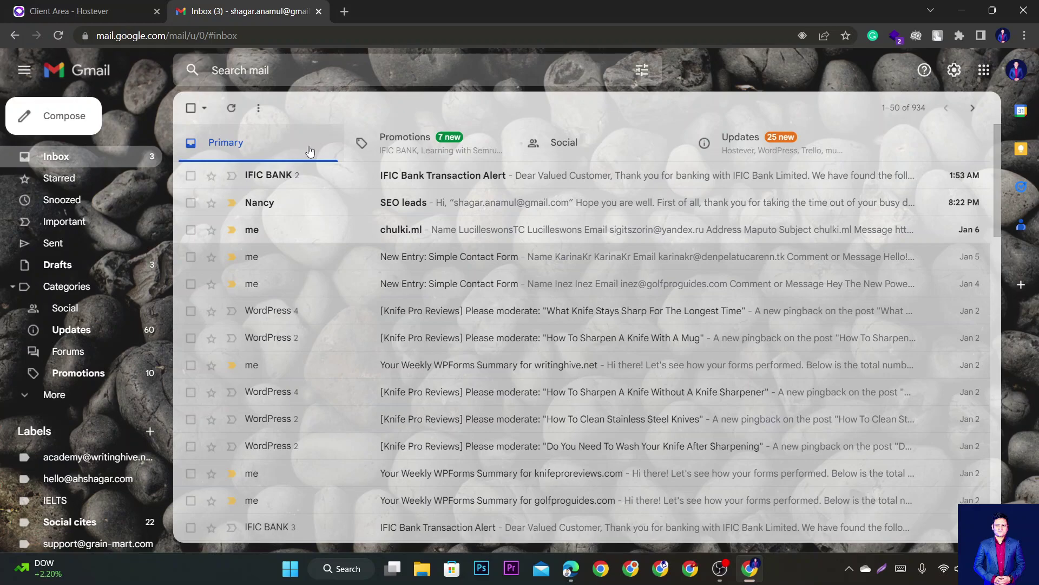
left_click(72, 395)
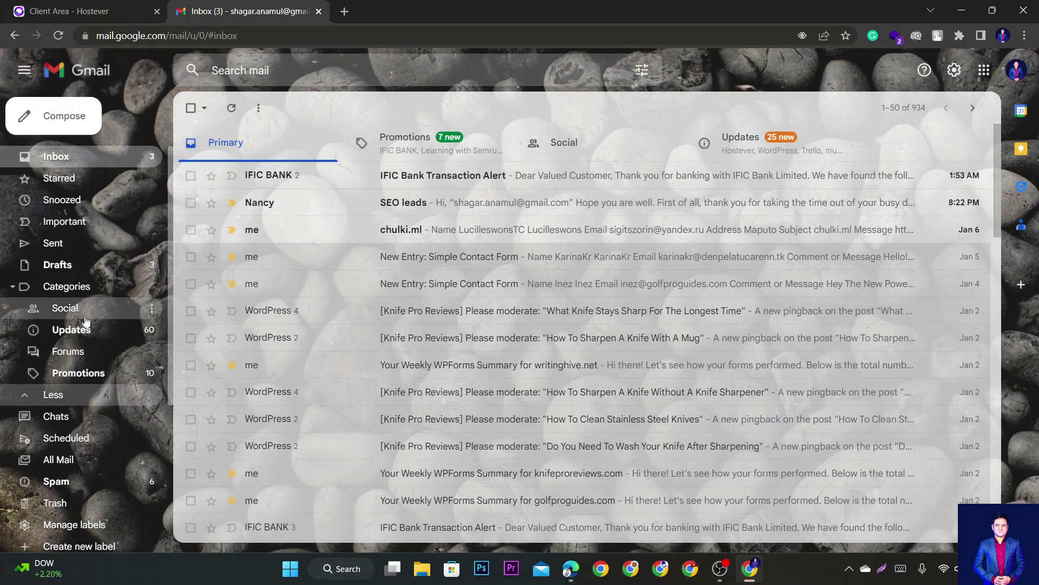
scroll(85, 325, "down", 1)
scroll(85, 322, "down", 1)
left_click(89, 346)
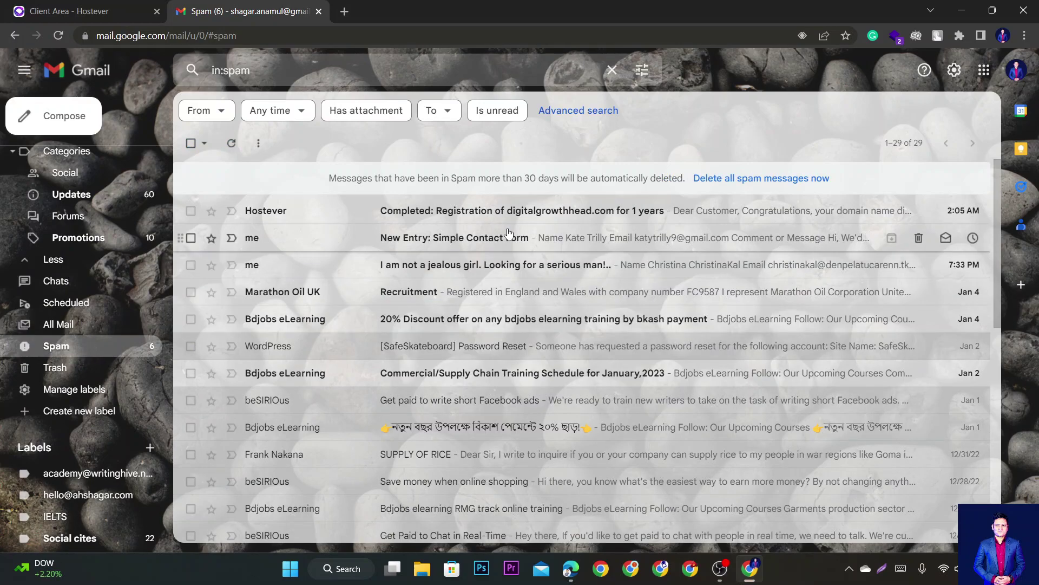
Mark the Hostever digitalgrowthhead.com registration email as safe, then return to the inbox.
left_click(522, 220)
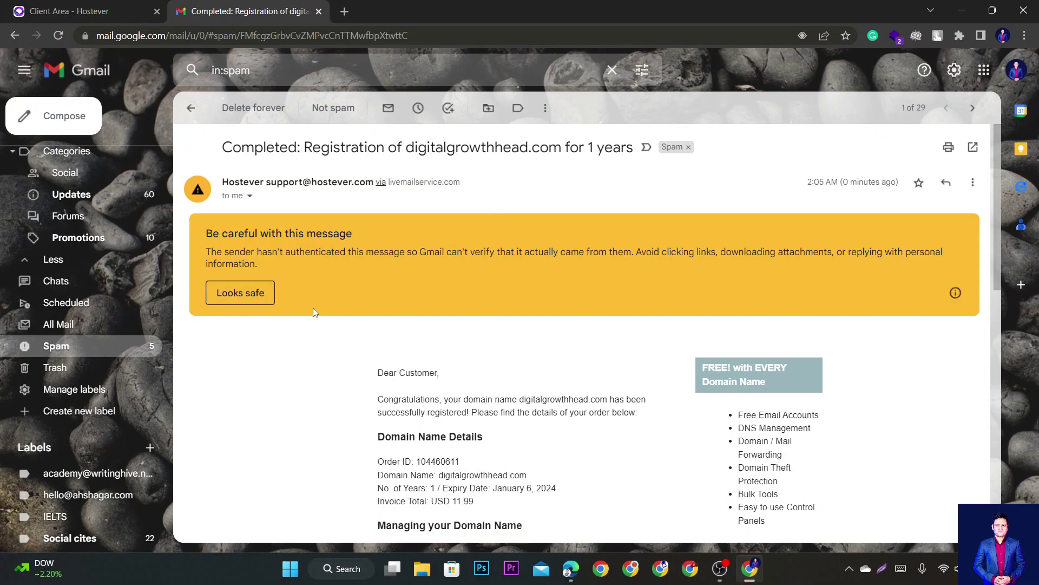
scroll(319, 317, "down", 3)
scroll(319, 316, "down", 1)
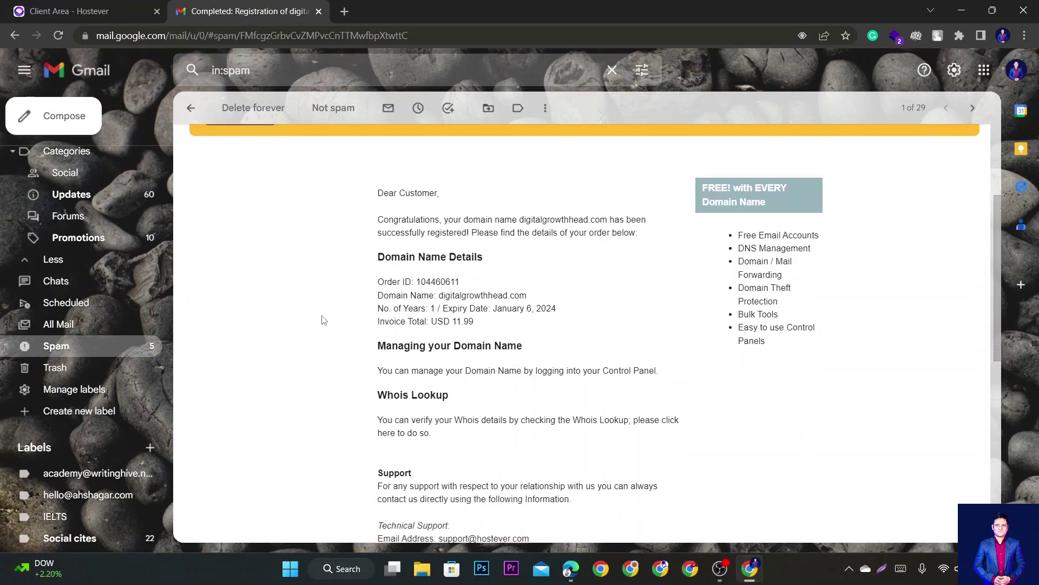
scroll(323, 320, "down", 3)
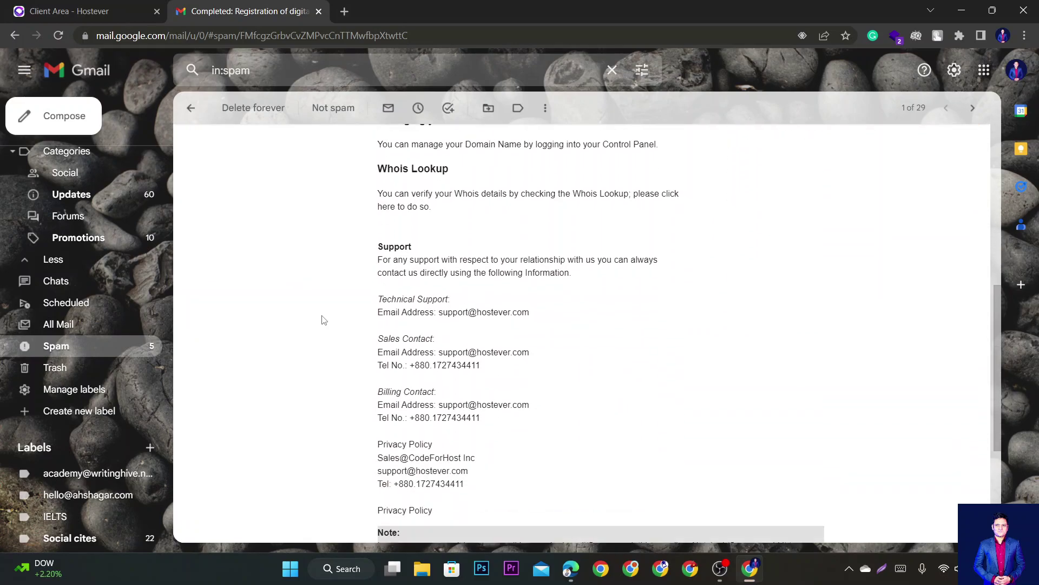
scroll(323, 320, "up", 8)
left_click(240, 292)
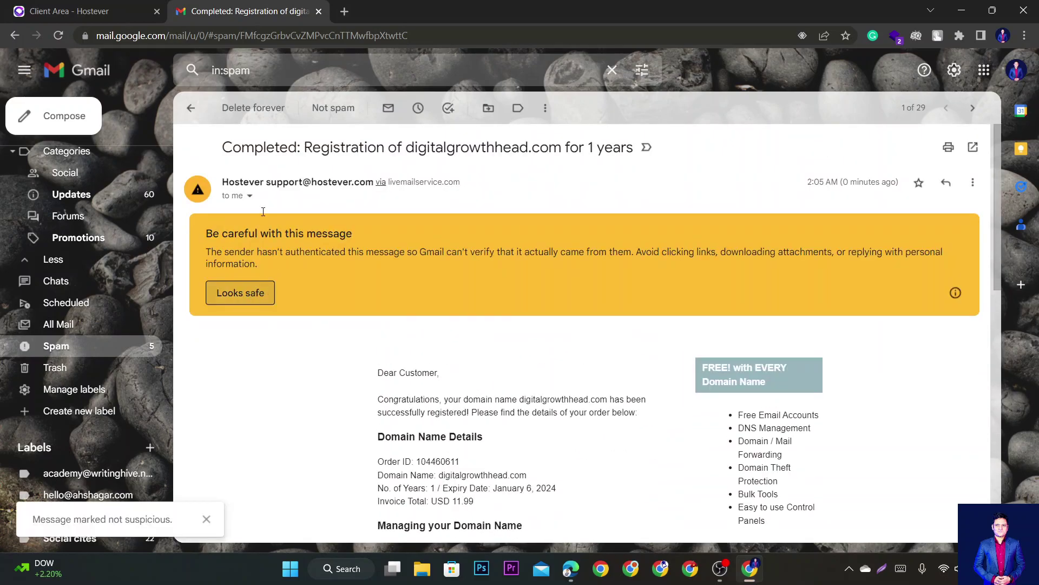
left_click(196, 114)
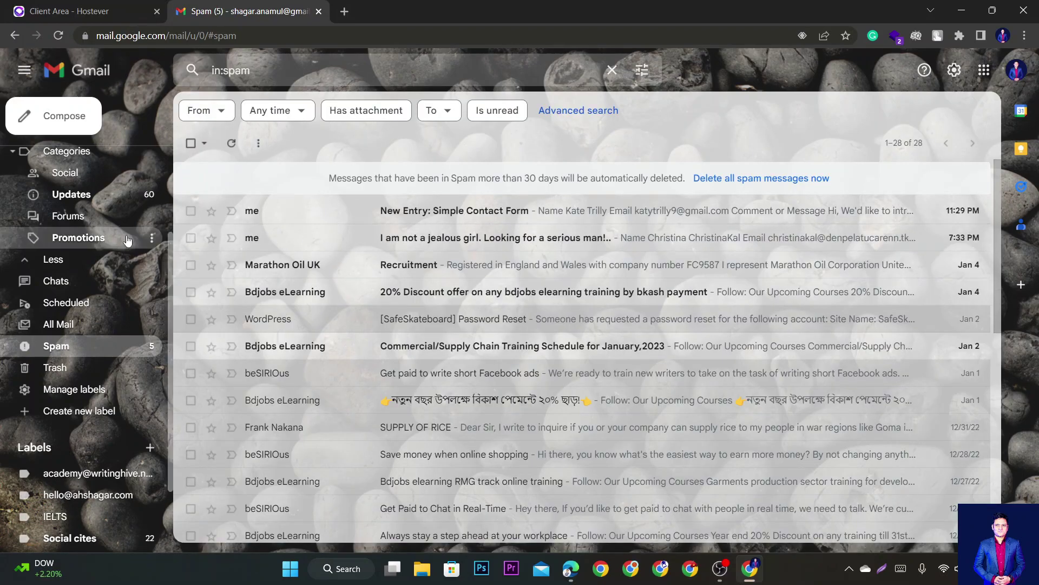
scroll(105, 234, "up", 1)
scroll(104, 233, "up", 3)
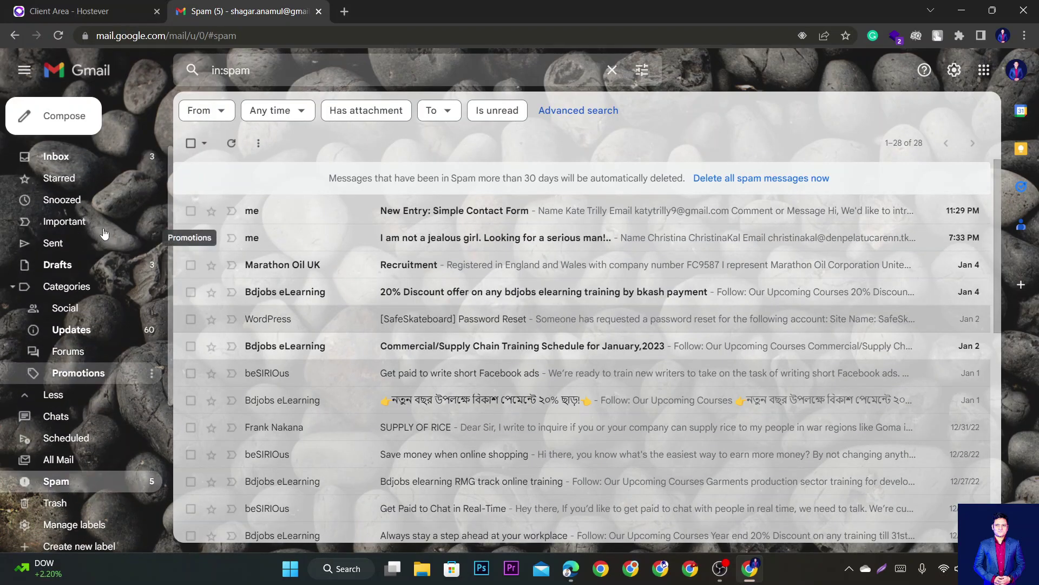
left_click(115, 160)
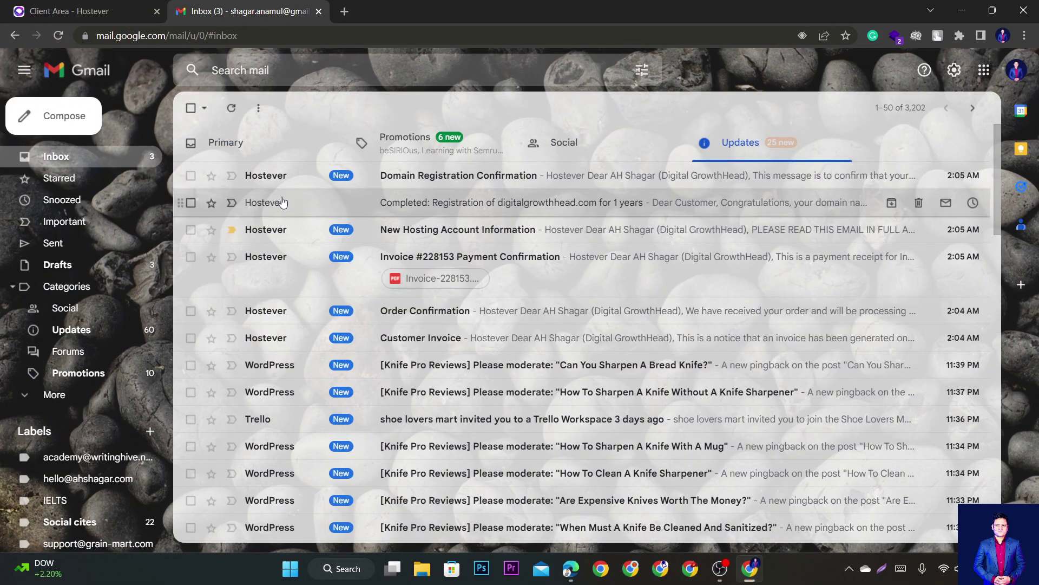
Read the Hostever Domain Registration Confirmation email.
left_click(293, 174)
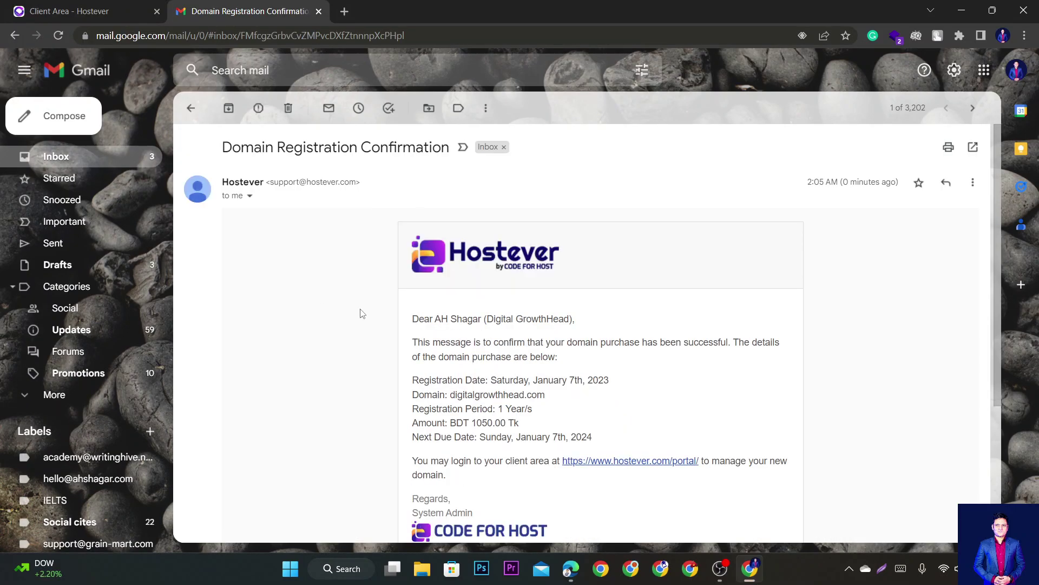
scroll(362, 319, "down", 2)
scroll(367, 316, "up", 3)
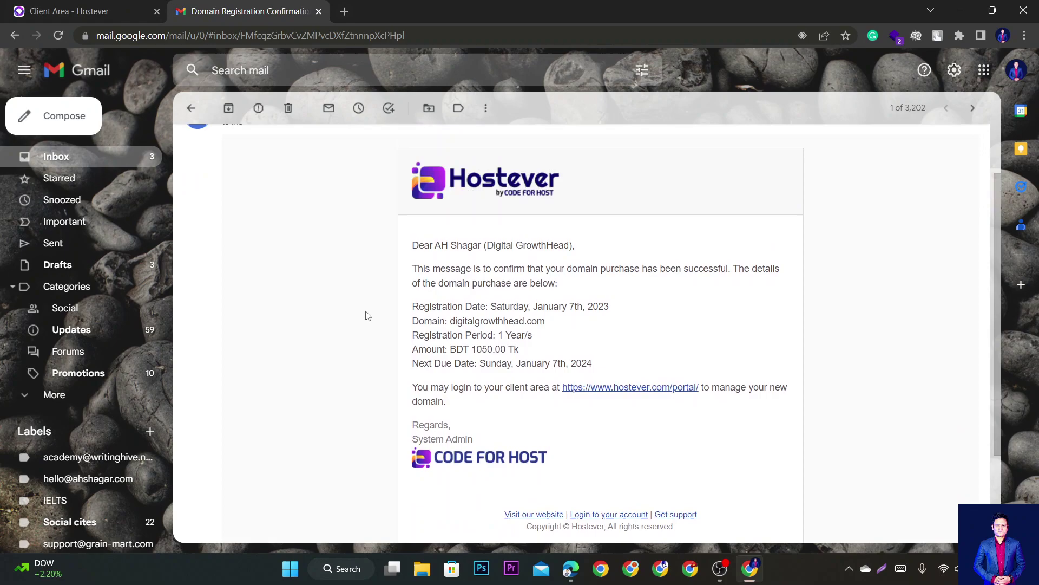
left_click(191, 108)
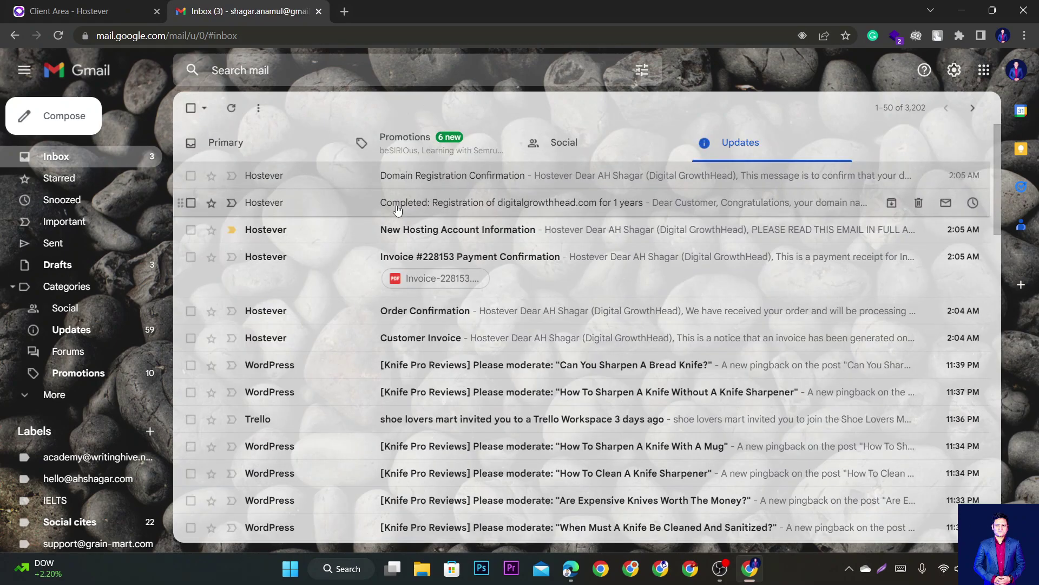
Read the New Hosting Account Information email, selecting the hosting username in its login details.
left_click(544, 242)
scroll(414, 390, "down", 4)
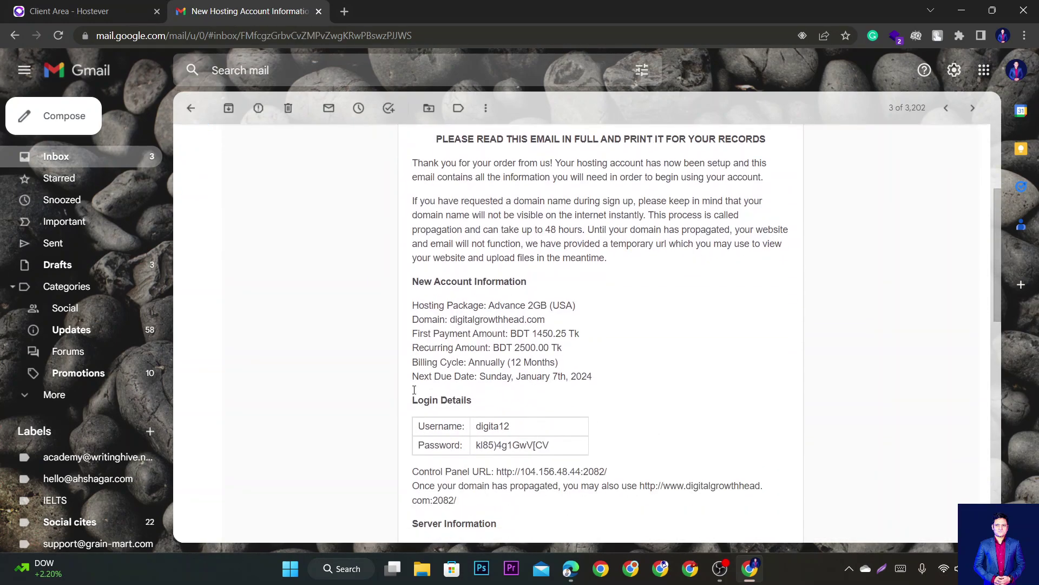
scroll(414, 394, "down", 1)
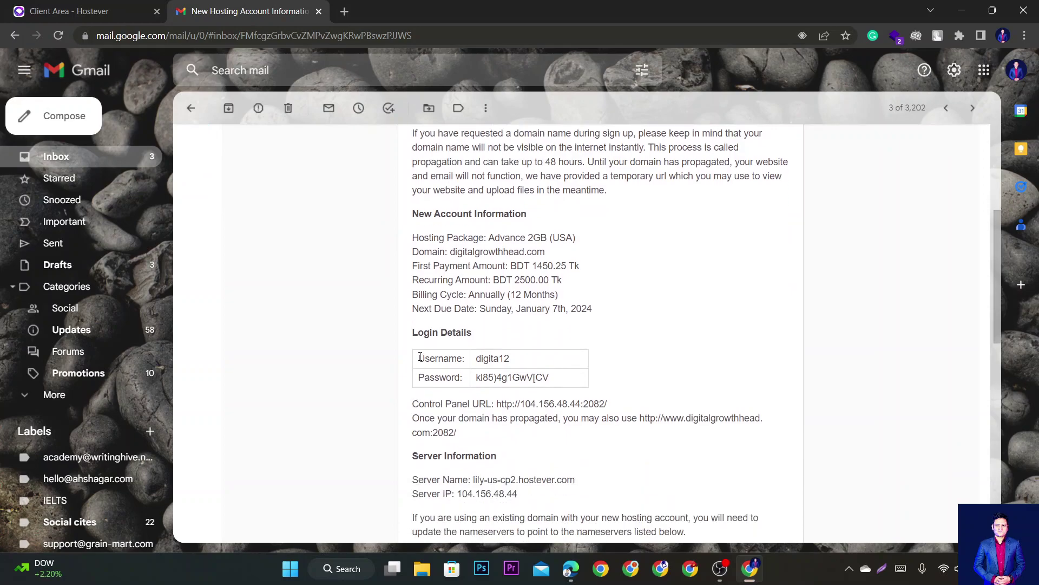
left_click_drag(420, 358, 464, 361)
double_click(479, 360)
left_click(302, 349)
scroll(302, 349, "up", 4)
left_click(191, 110)
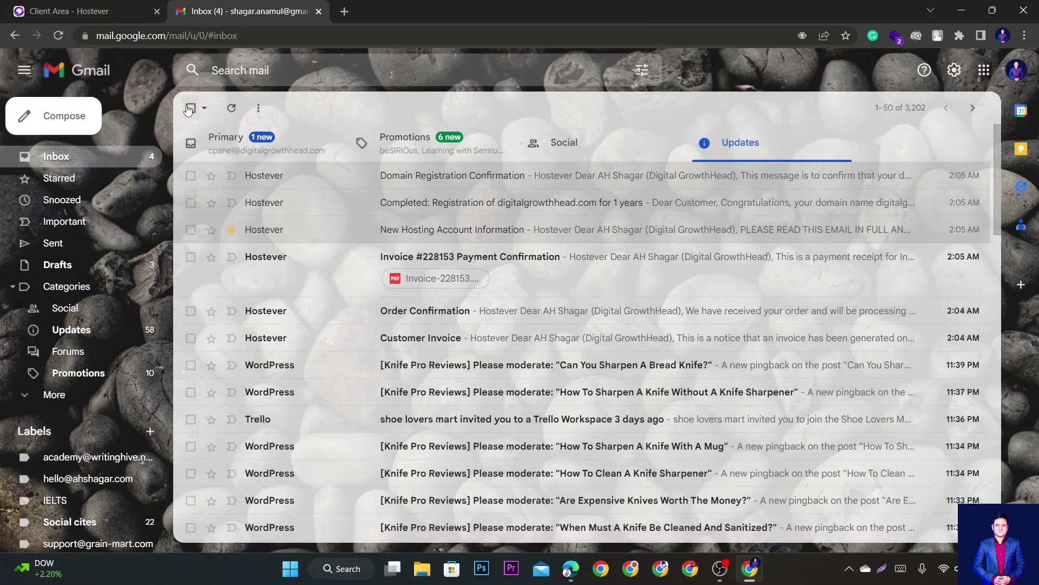
left_click(306, 265)
scroll(390, 338, "down", 5)
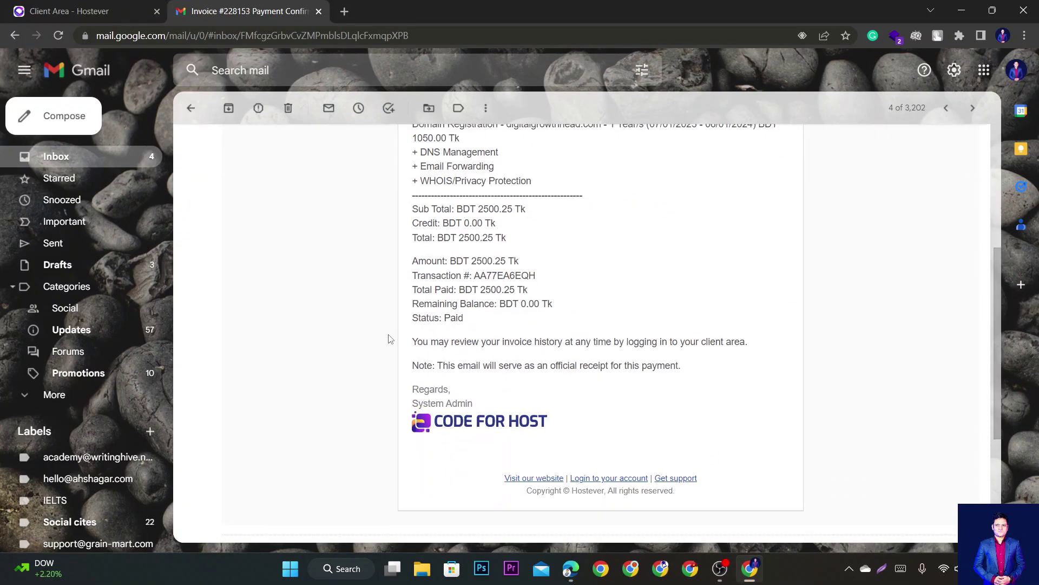
scroll(390, 339, "down", 3)
scroll(390, 339, "up", 10)
left_click(190, 108)
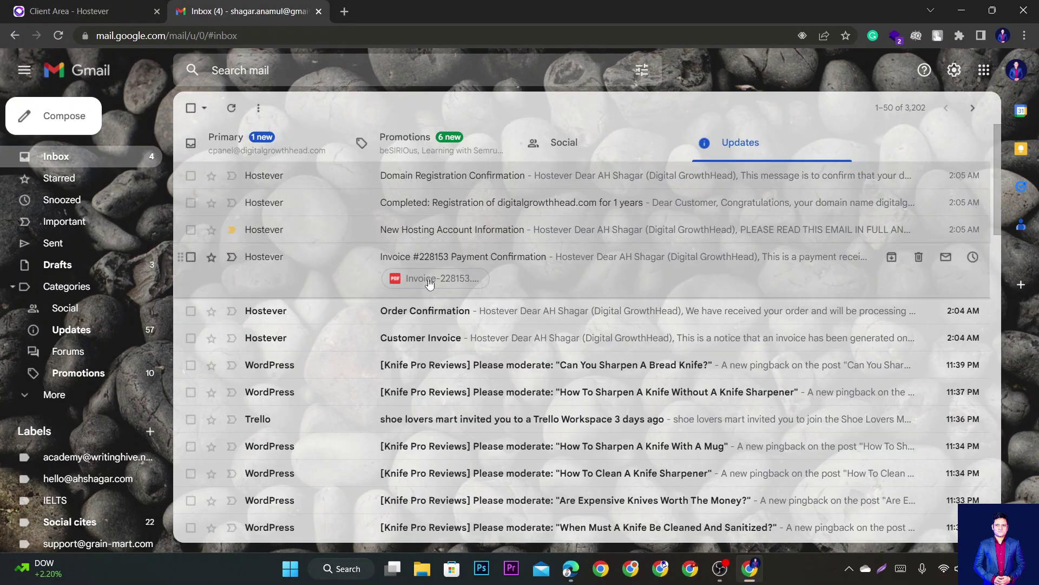
Read the Order Confirmation and Customer Invoice emails, then switch to the Primary tab.
left_click(494, 321)
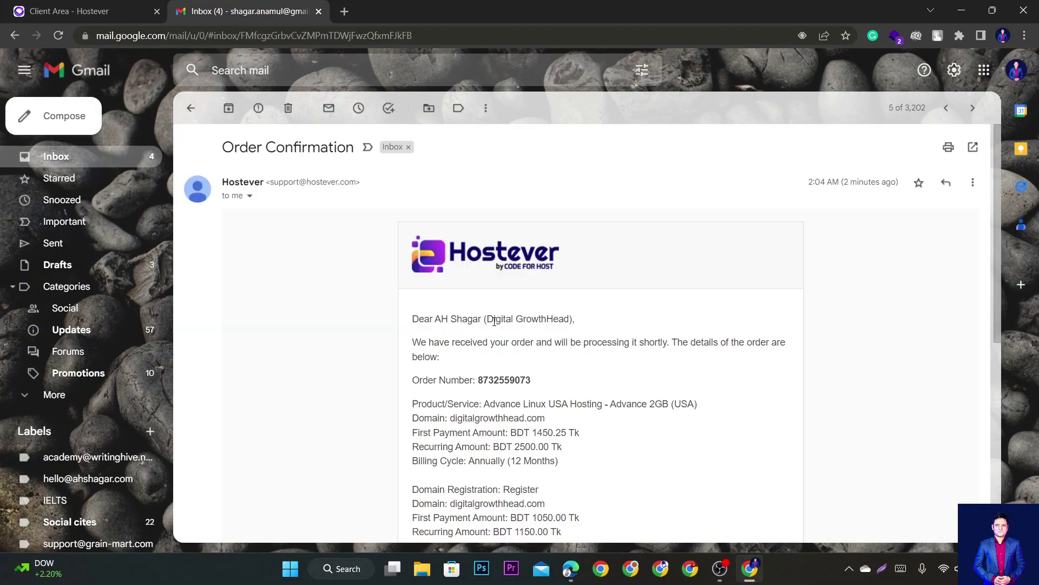
scroll(494, 322, "down", 10)
scroll(260, 148, "up", 6)
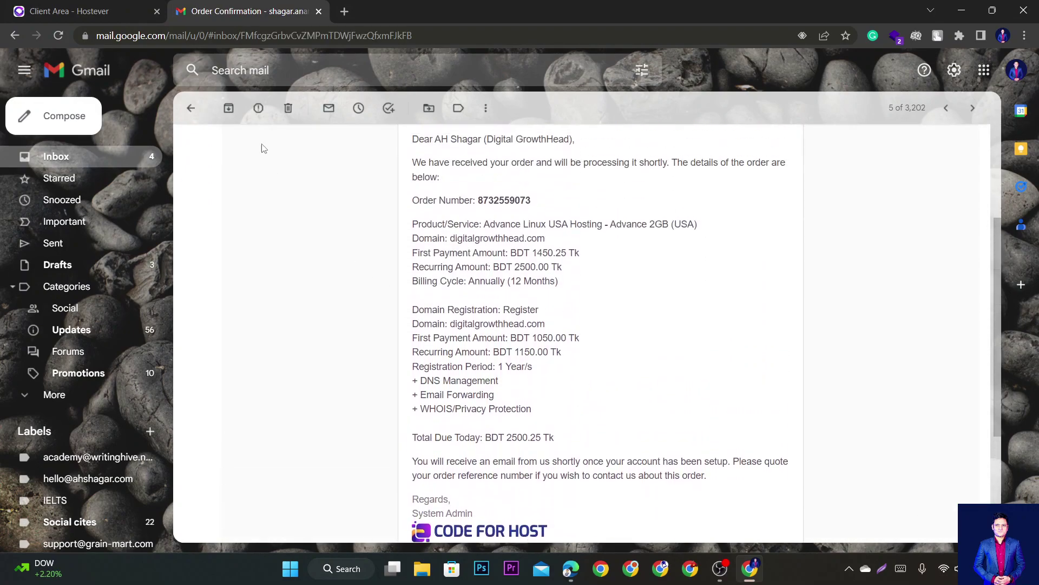
left_click(192, 107)
left_click(399, 338)
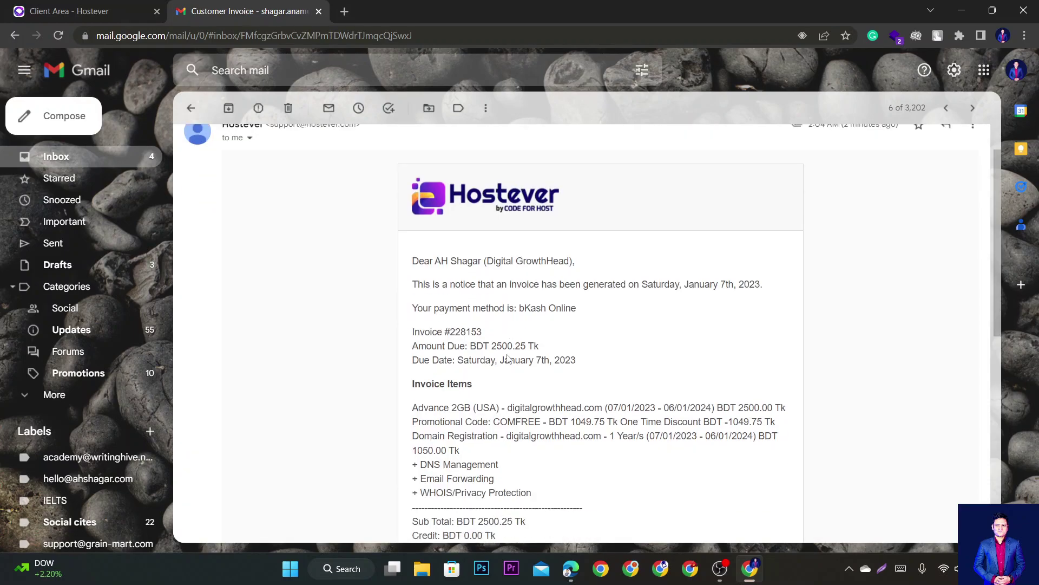
scroll(508, 358, "down", 6)
left_click(190, 108)
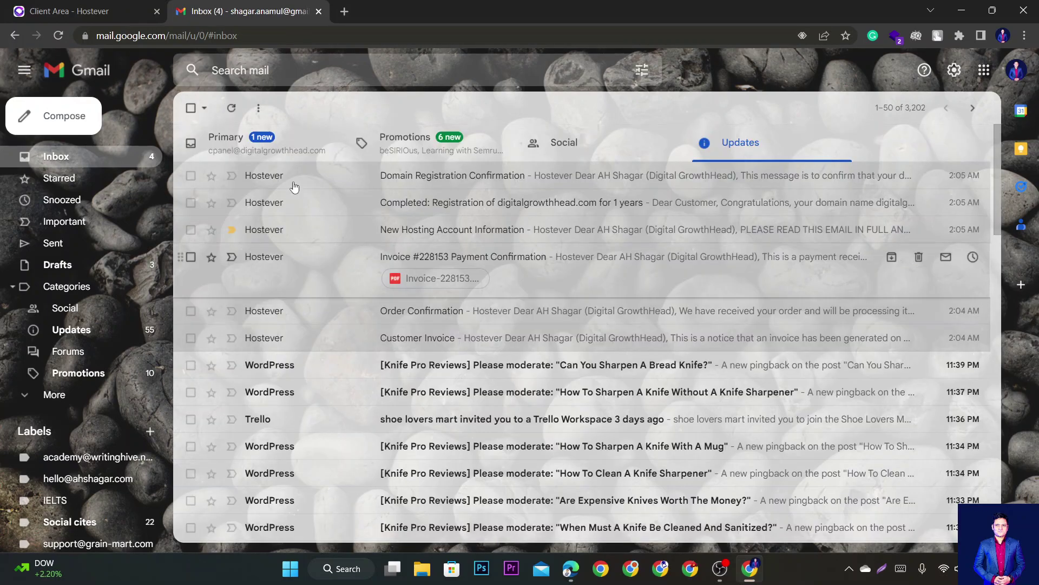
left_click(275, 154)
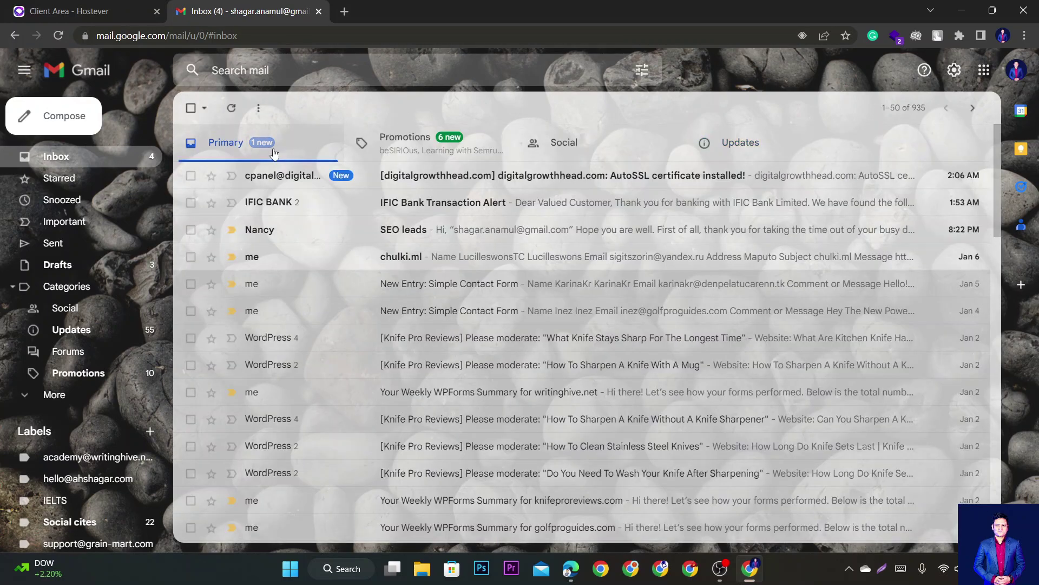
Open the AutoSSL-installed notice, then look through the Updates and Promotions categories.
left_click(558, 179)
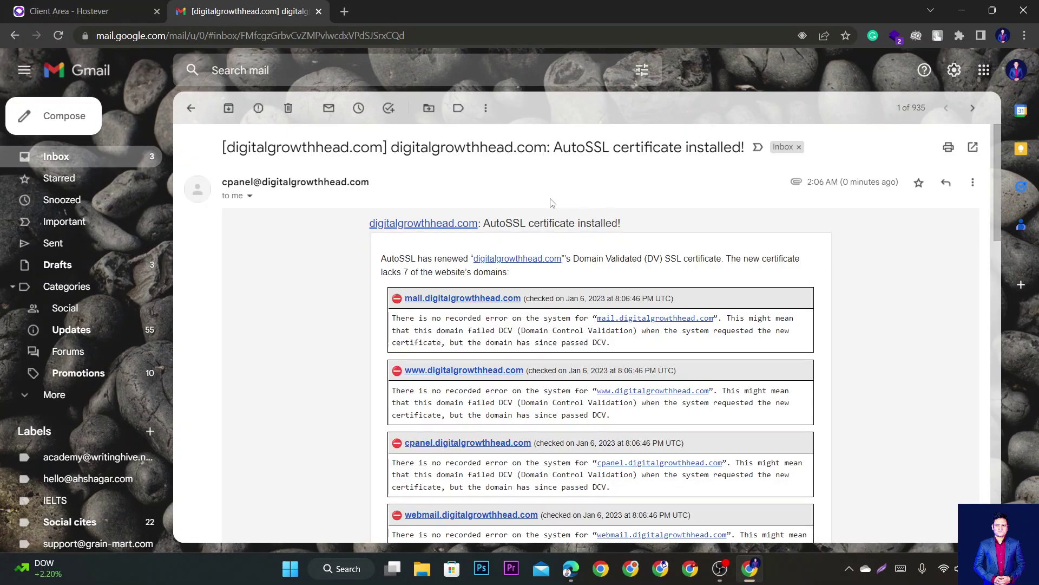
left_click(184, 110)
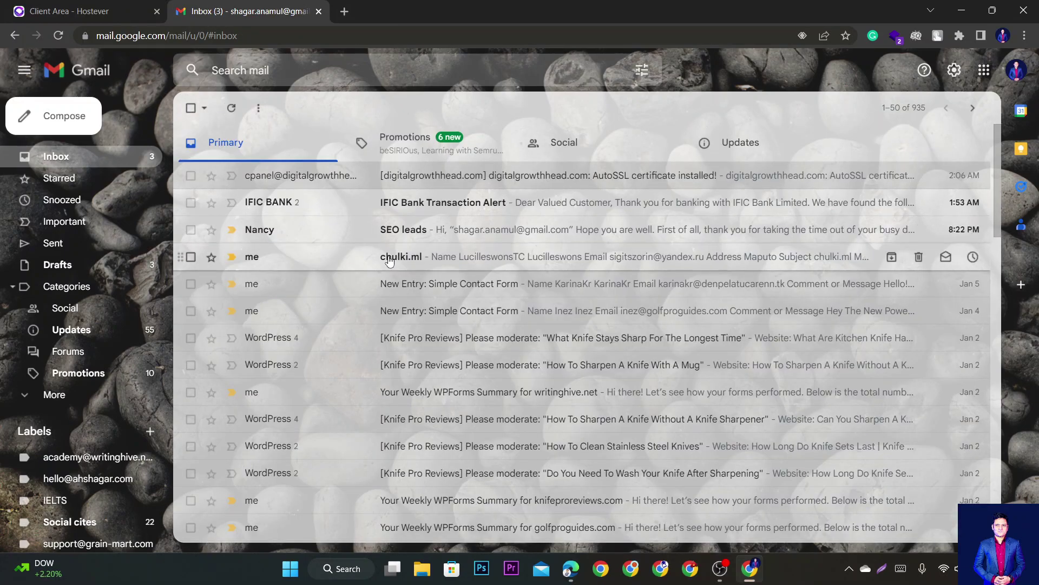
left_click(747, 142)
left_click(469, 145)
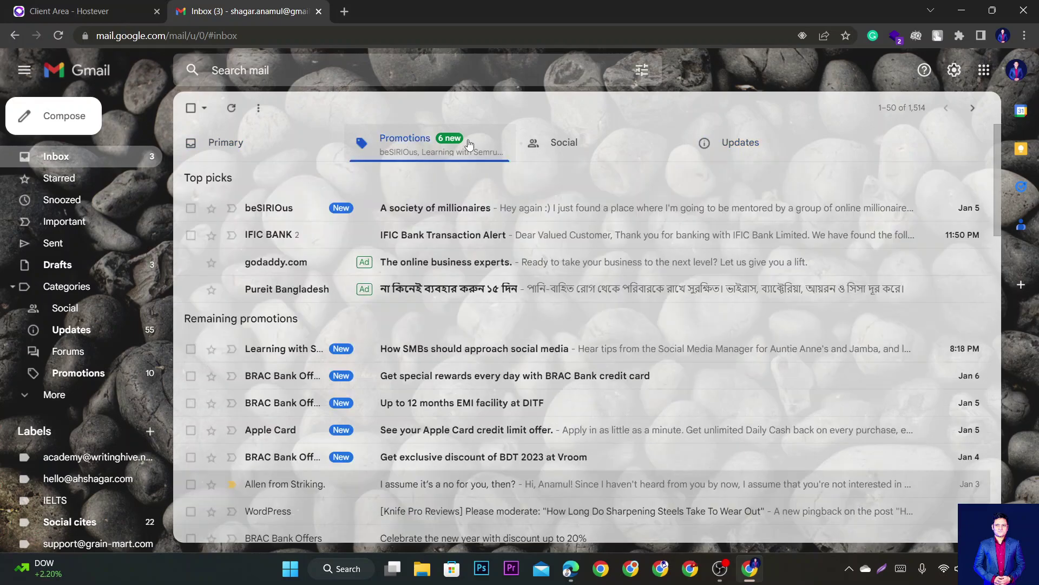
left_click(717, 153)
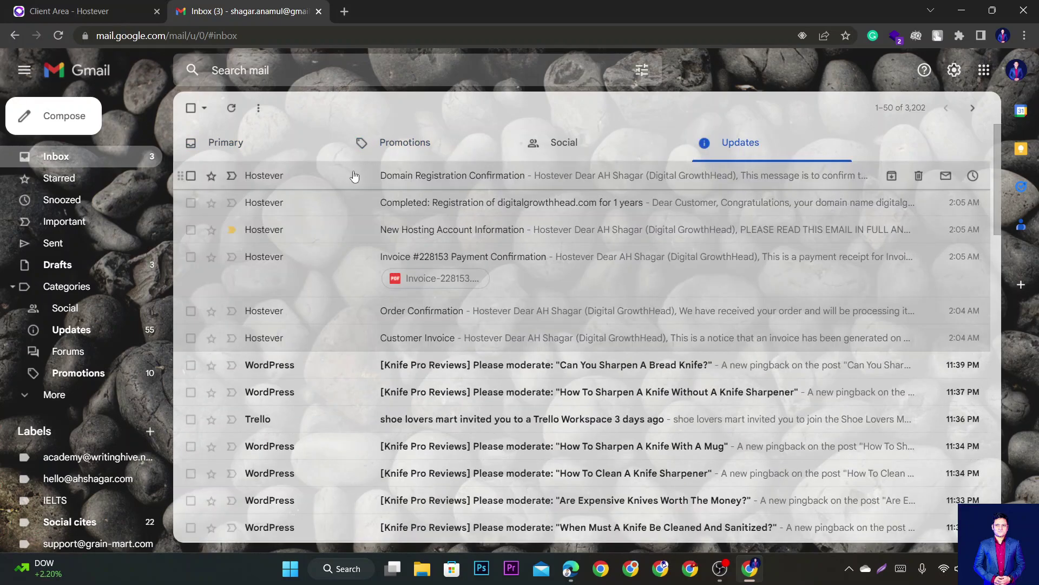
Reload Gmail and recheck Spam, then open the account menu in the Hostever client area.
key("F5")
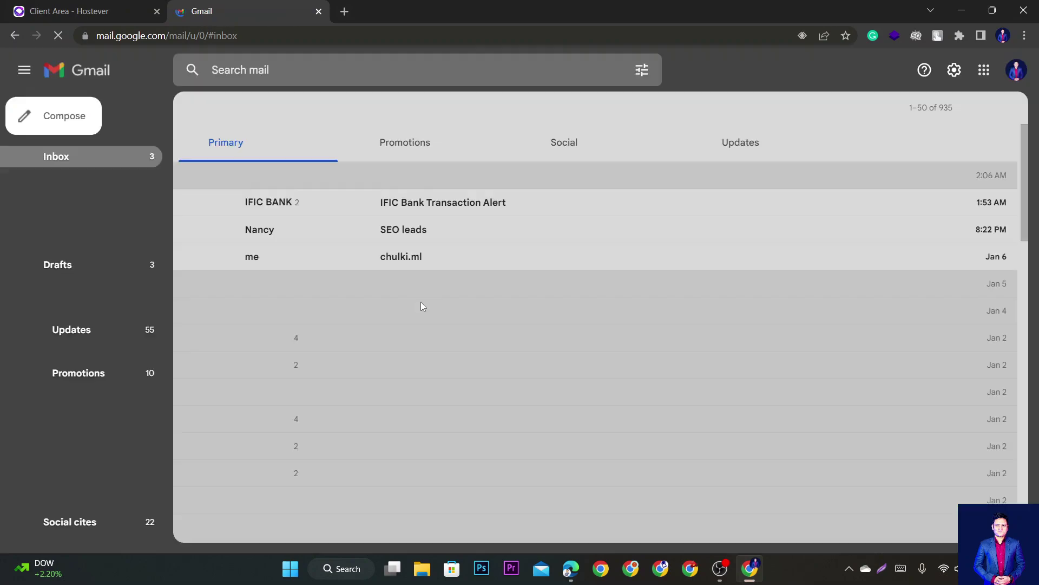
scroll(87, 319, "down", 2)
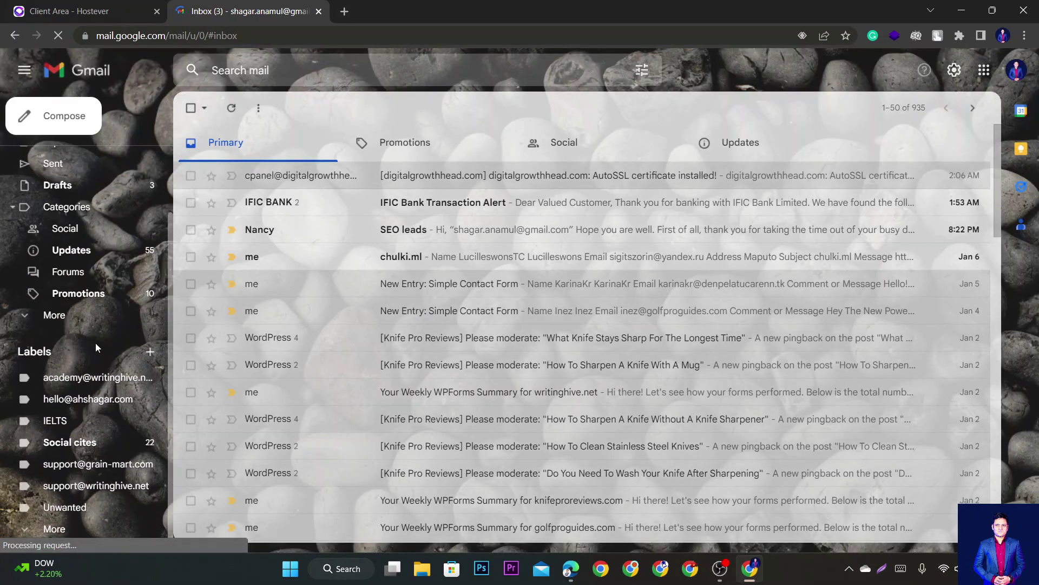
left_click(86, 320)
scroll(86, 324, "down", 1)
left_click(96, 337)
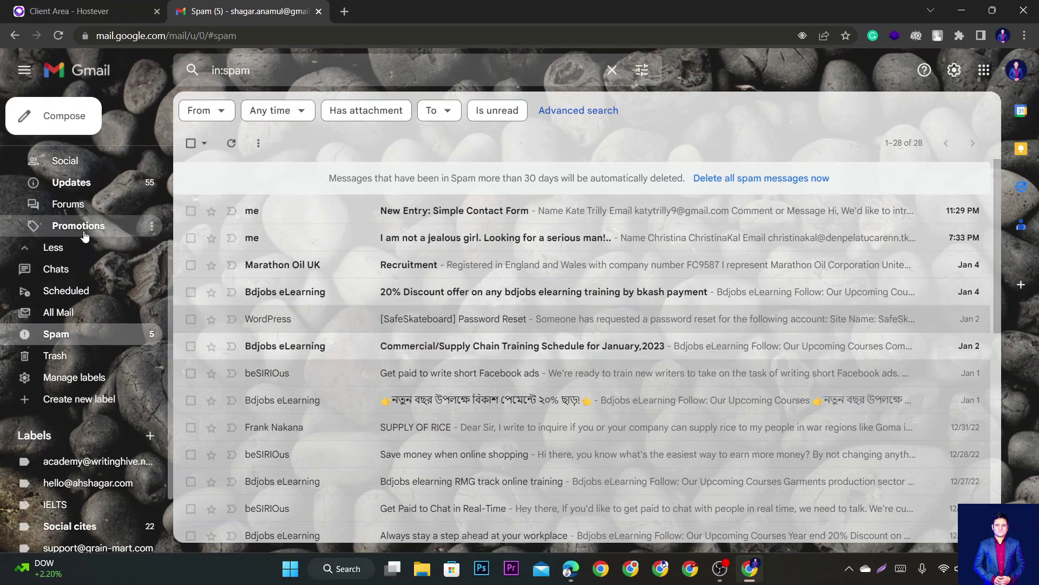
scroll(87, 216, "up", 3)
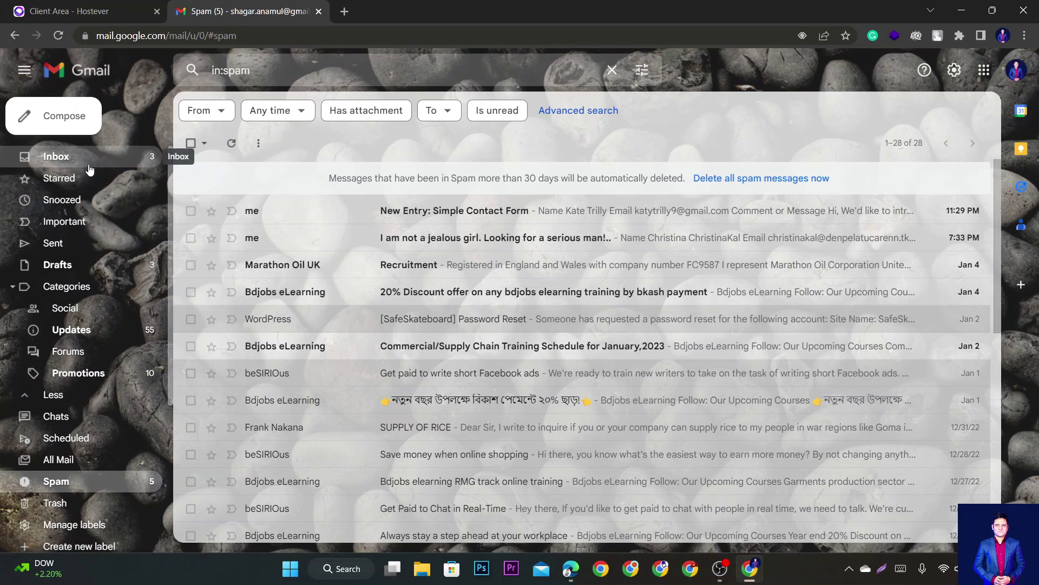
left_click(57, 156)
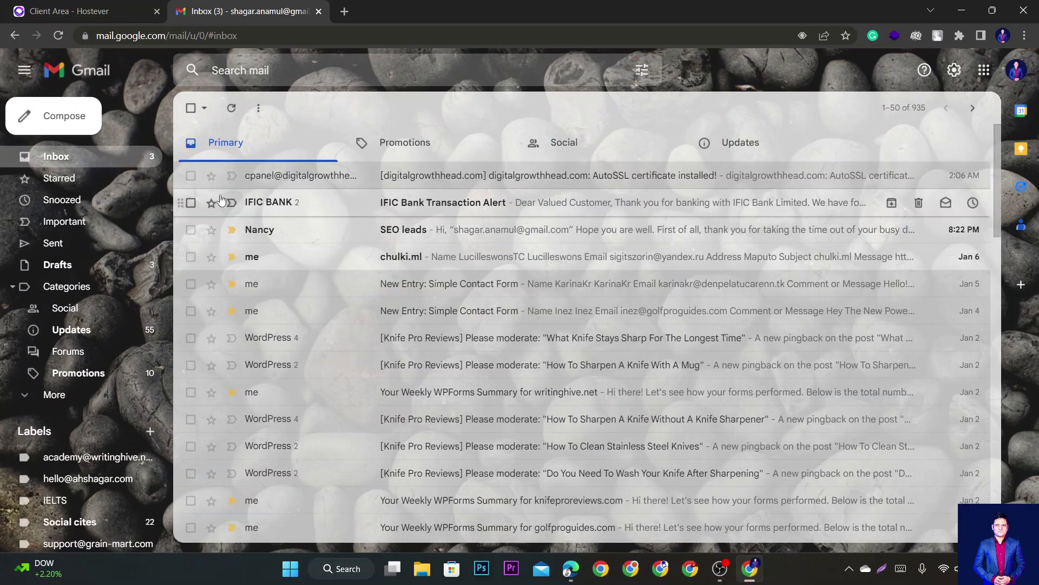
scroll(222, 216, "down", 5)
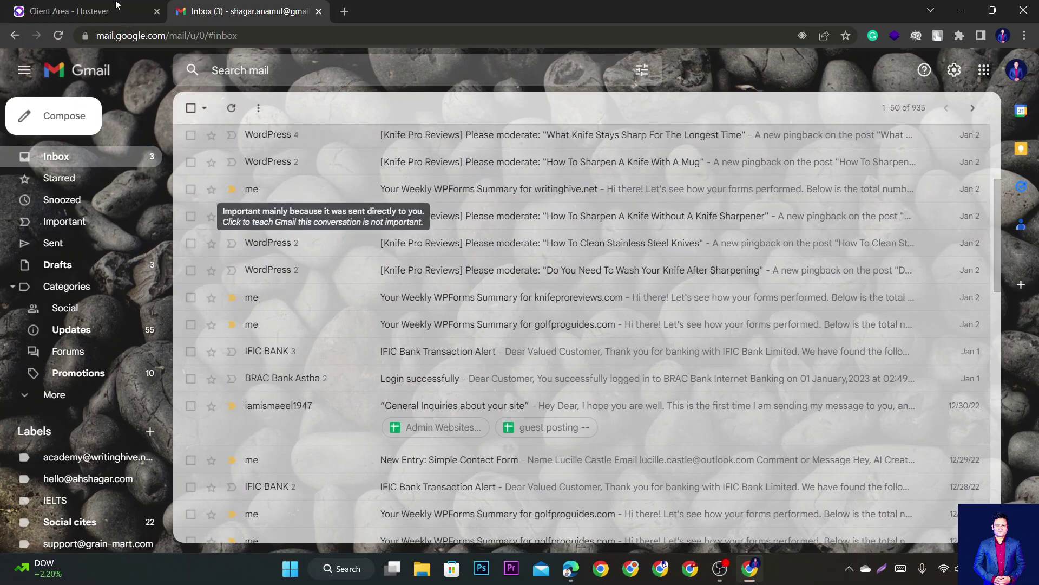
left_click(107, 7)
left_click(902, 75)
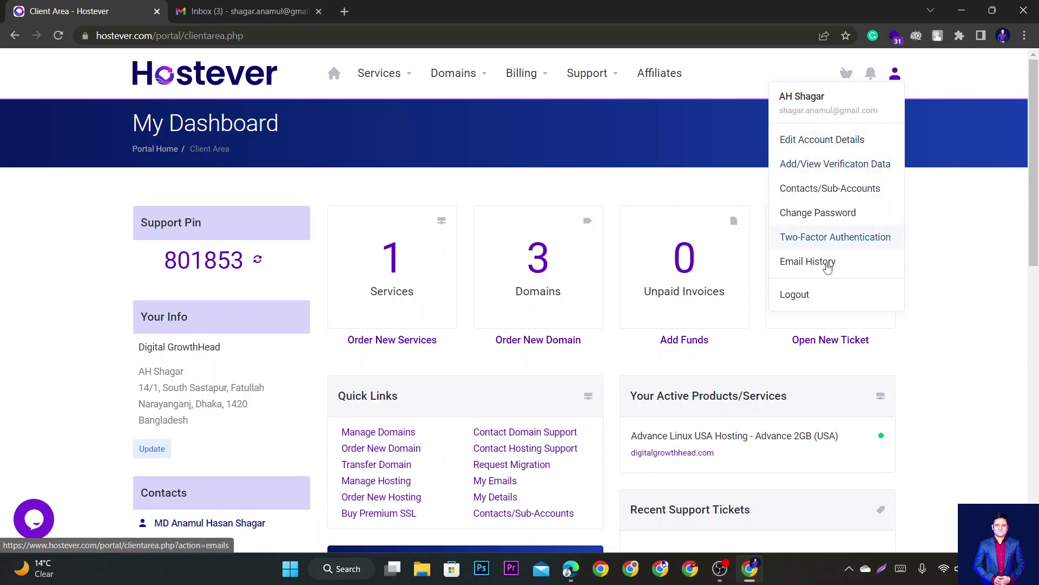
Browse Email History and preview the Domain Registration Confirmation, then go to Portal Home and Gmail.
left_click(826, 264)
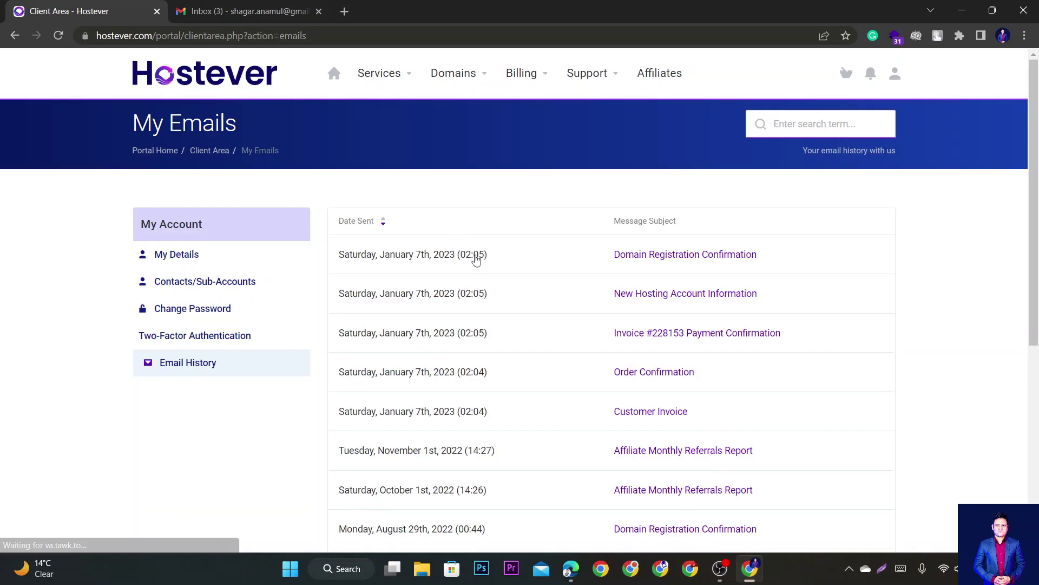
scroll(476, 262, "down", 1)
scroll(478, 265, "down", 3)
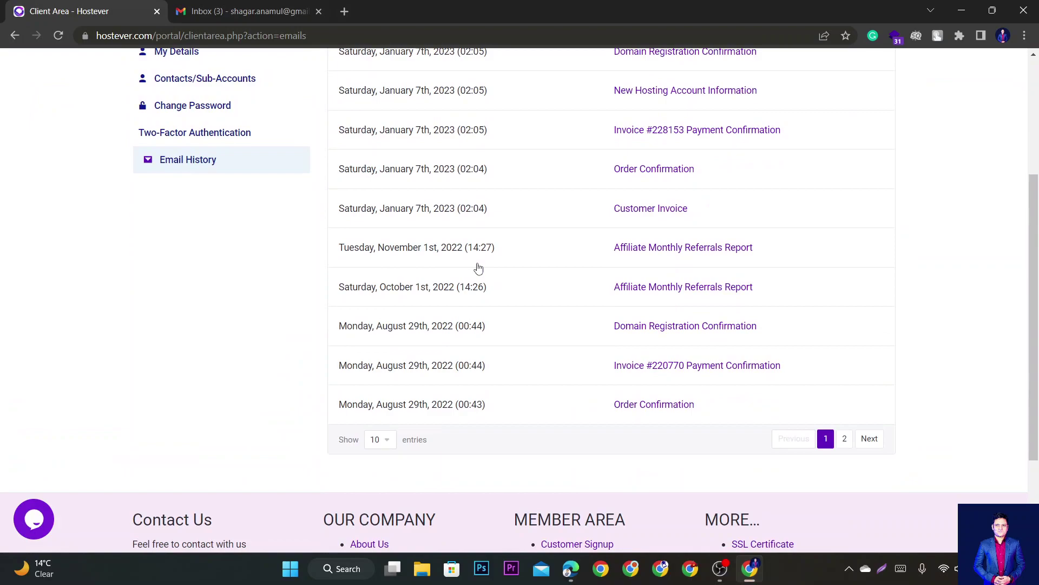
left_click(640, 267)
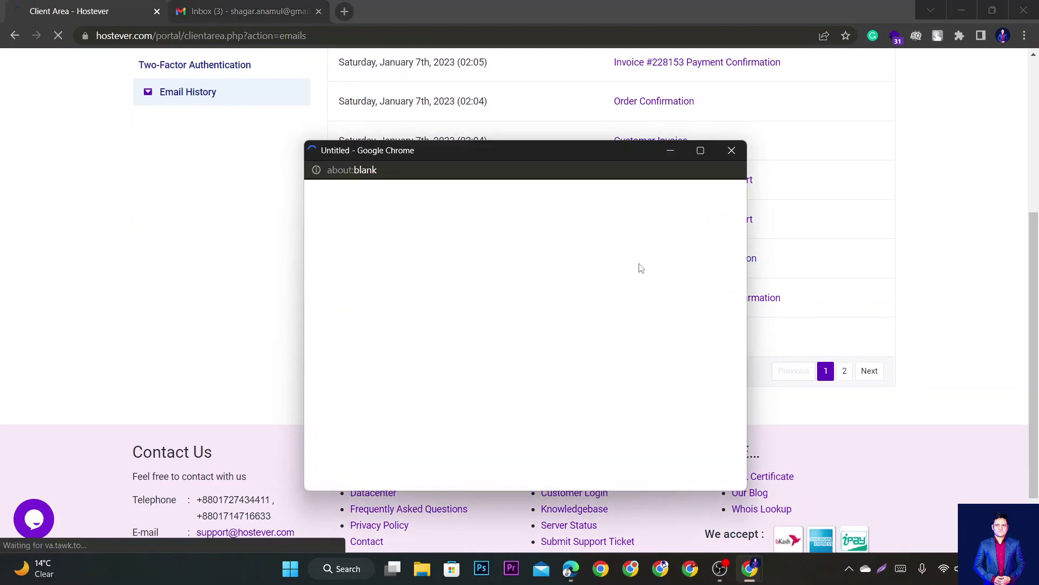
scroll(492, 265, "down", 2)
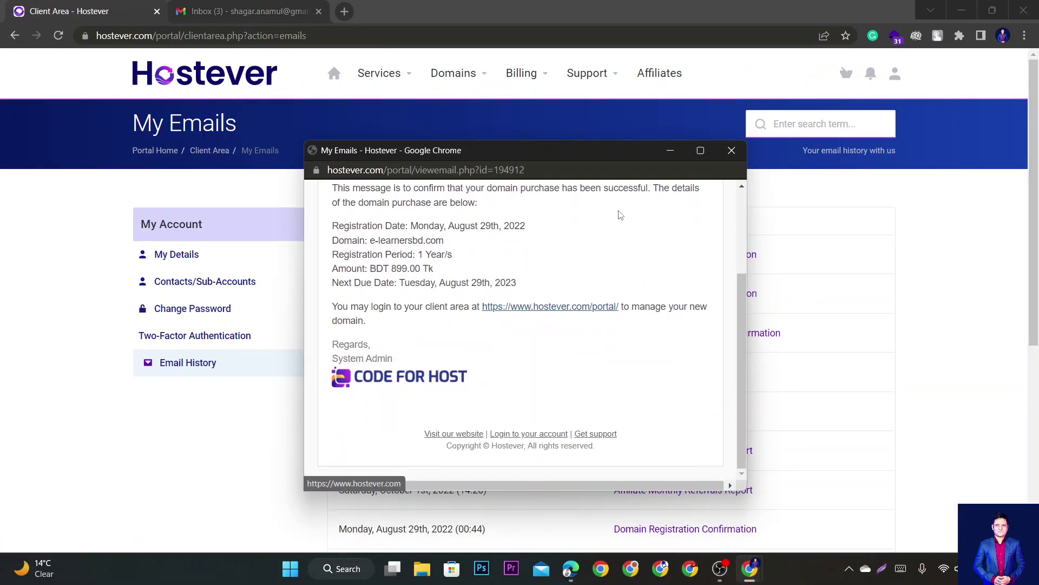
left_click(723, 165)
left_click(731, 151)
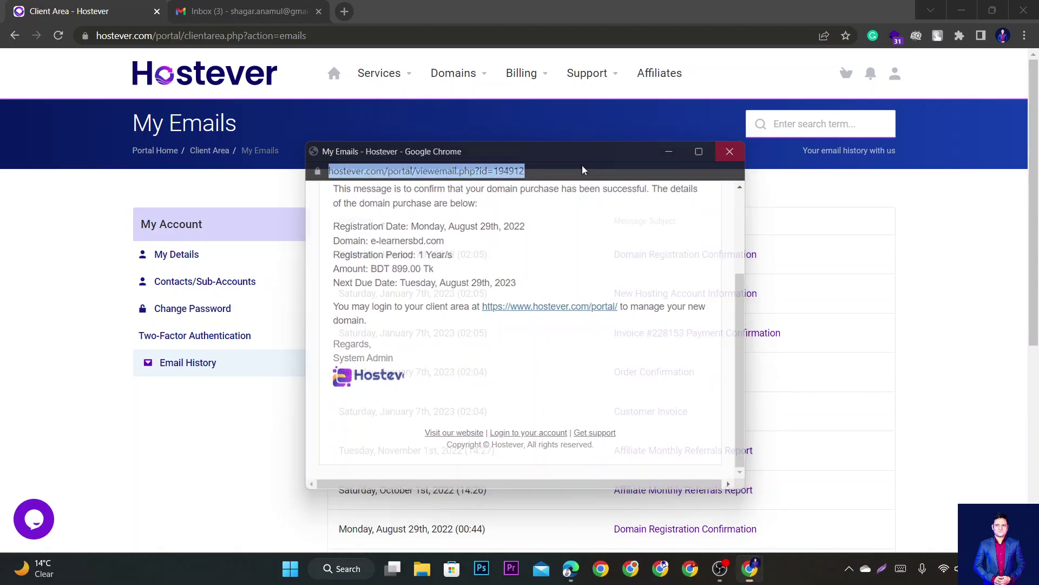
left_click(168, 152)
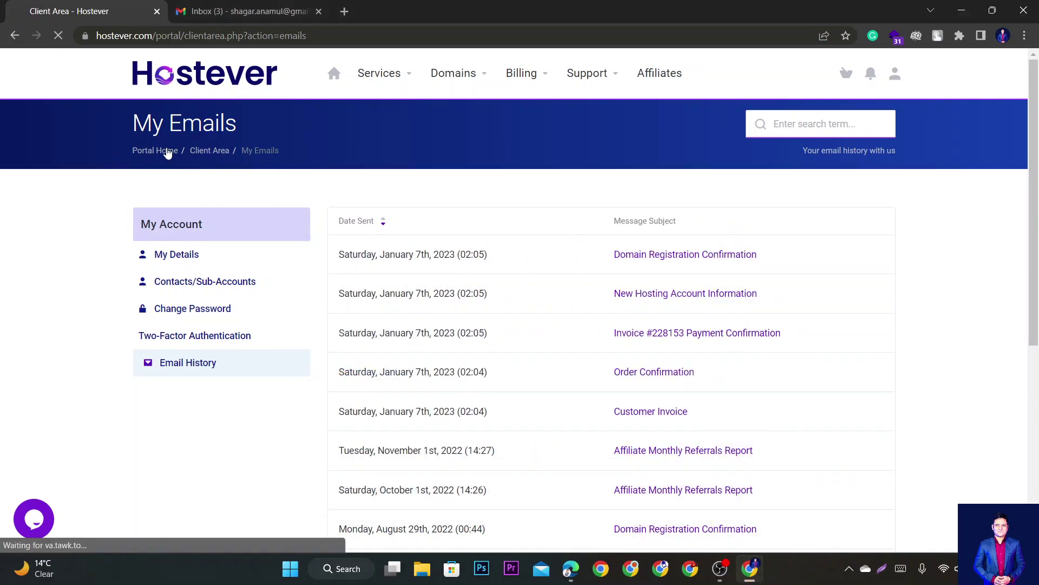
left_click(203, 10)
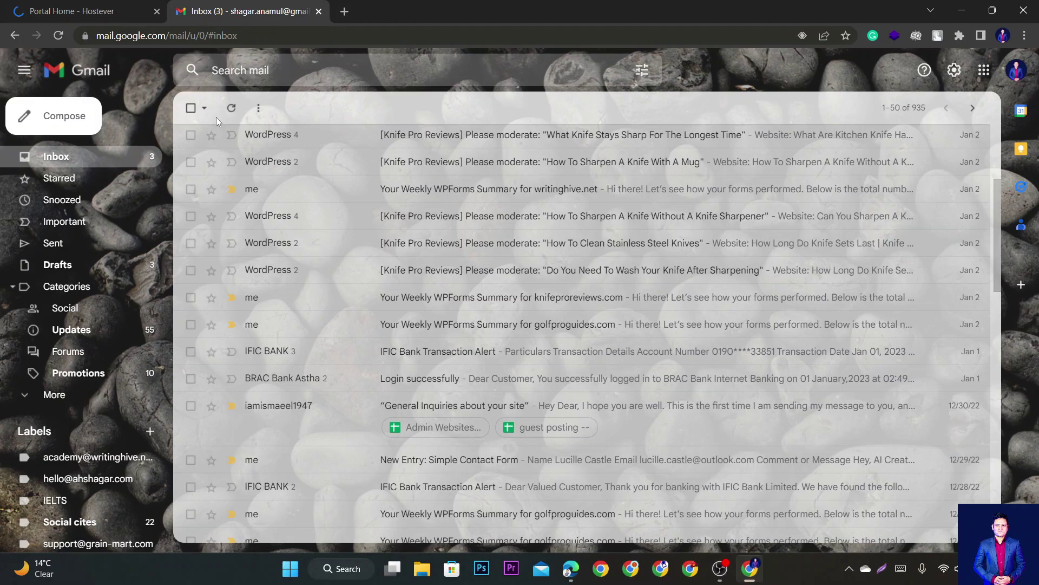
Browse the Promotions, Social and Updates inbox categories, then return to Primary.
scroll(405, 164, "up", 5)
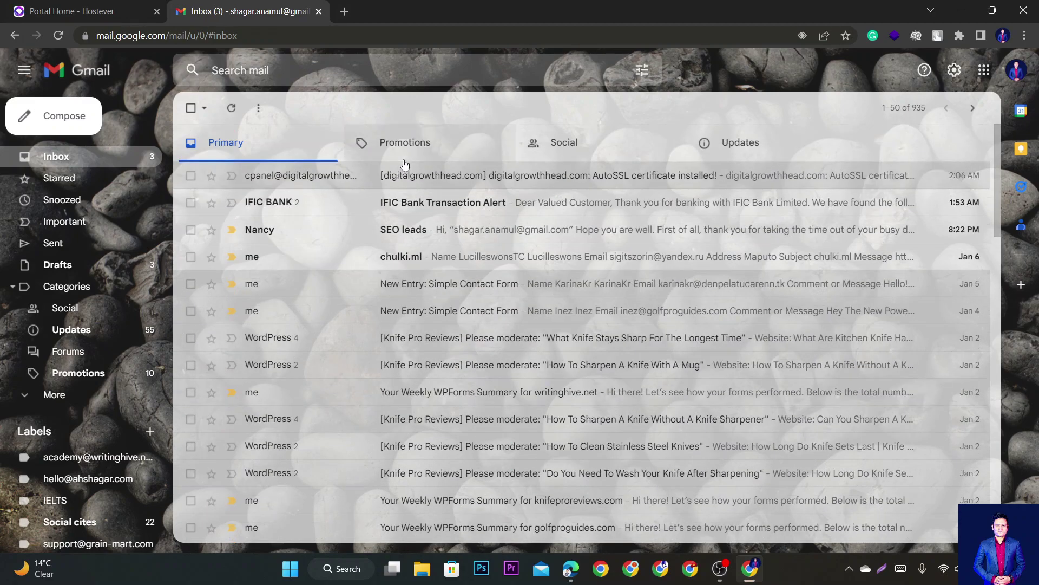
left_click(405, 160)
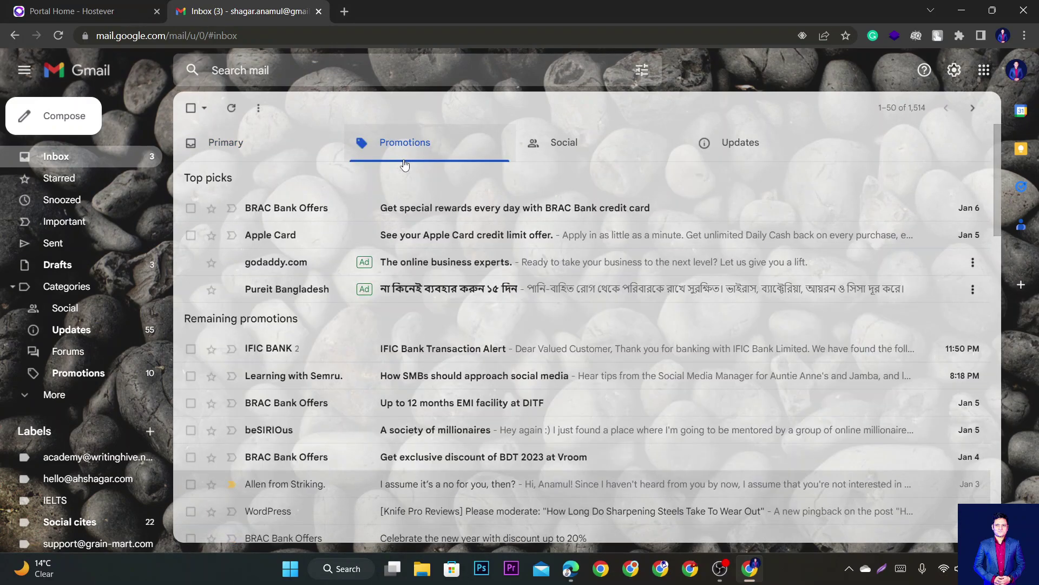
left_click(537, 154)
left_click(708, 150)
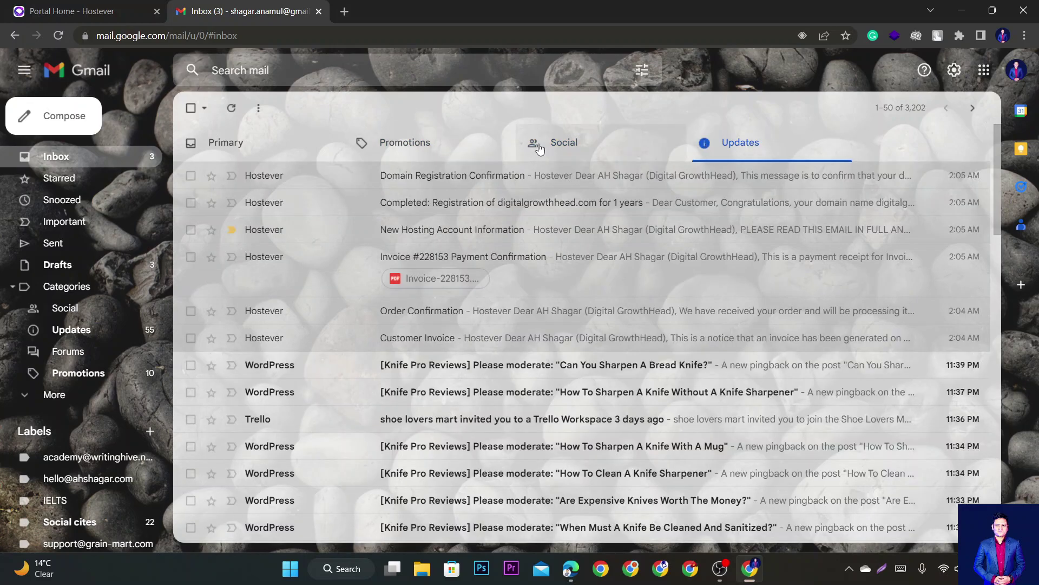
left_click(539, 148)
left_click(344, 139)
left_click(285, 140)
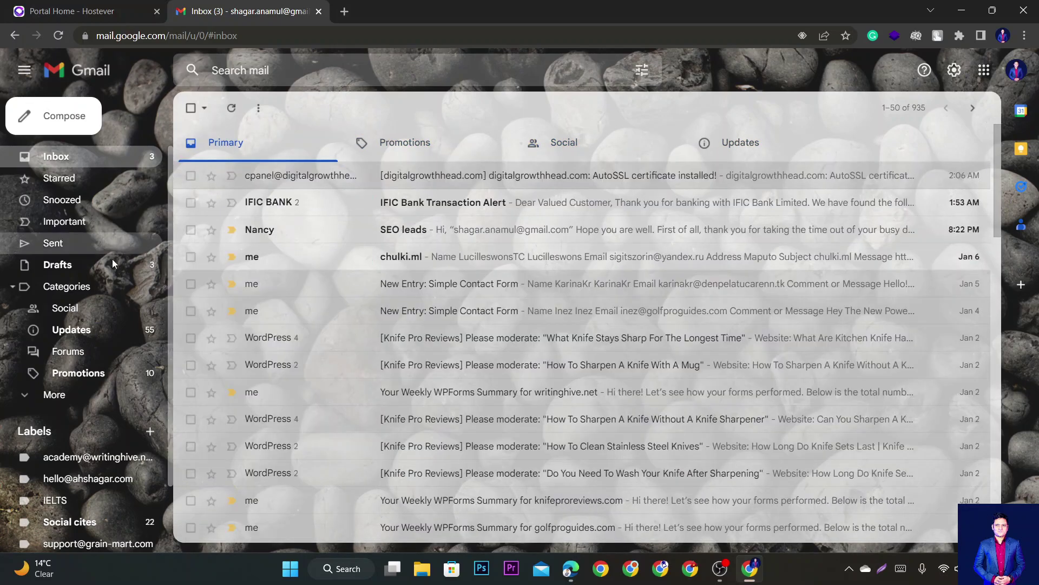
Expand the extra mail folders and look through the Spam folder.
scroll(114, 271, "down", 2)
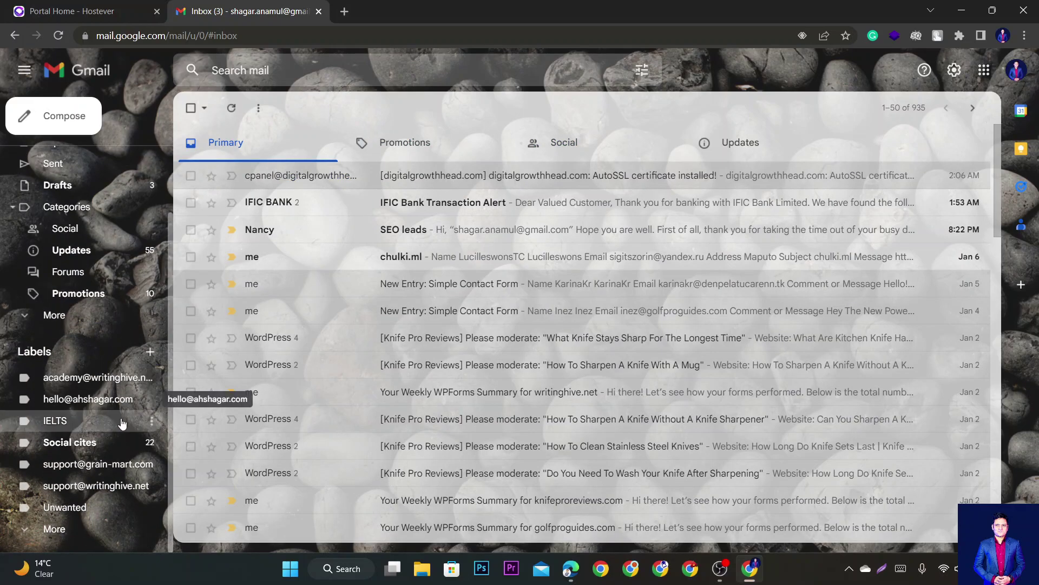
left_click(82, 316)
scroll(92, 325, "down", 2)
left_click(95, 334)
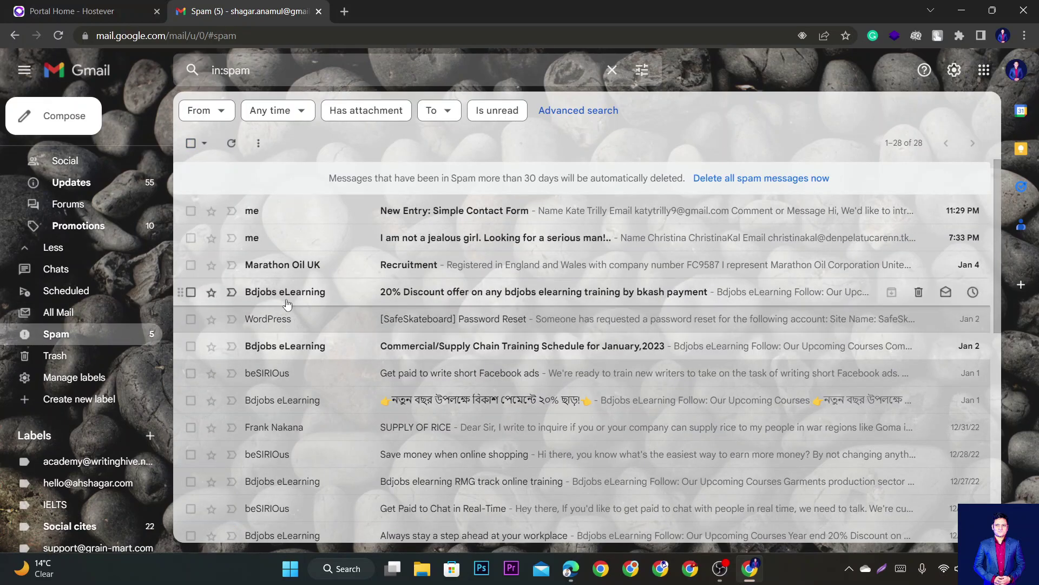
scroll(287, 303, "down", 2)
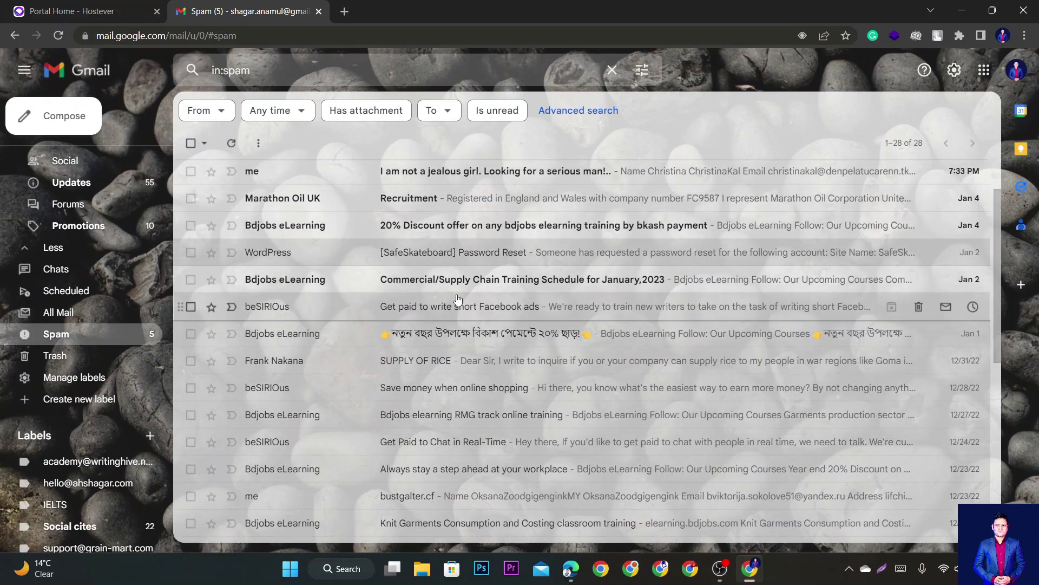
scroll(487, 260, "up", 2)
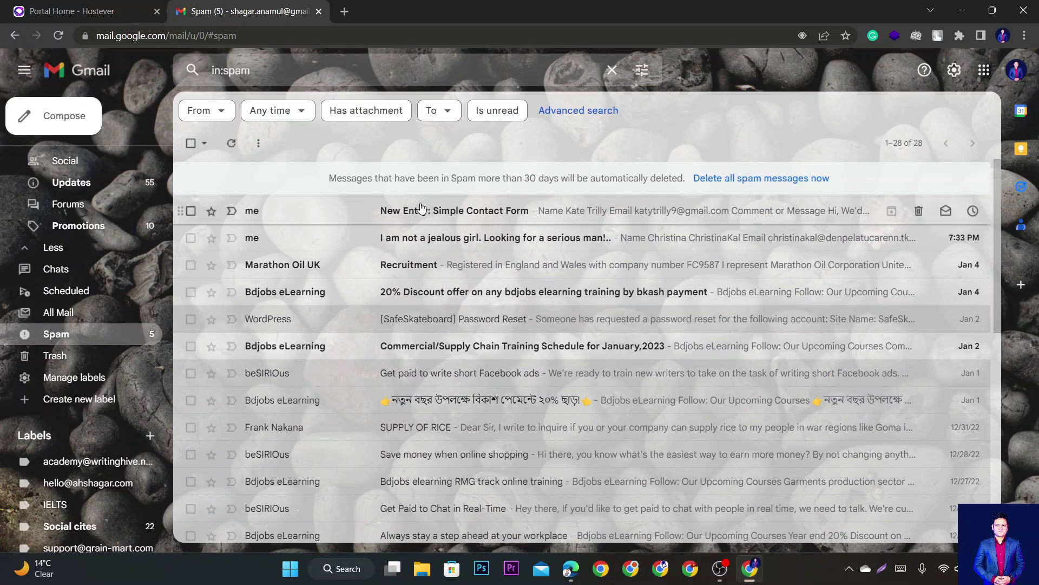
scroll(108, 162, "up", 3)
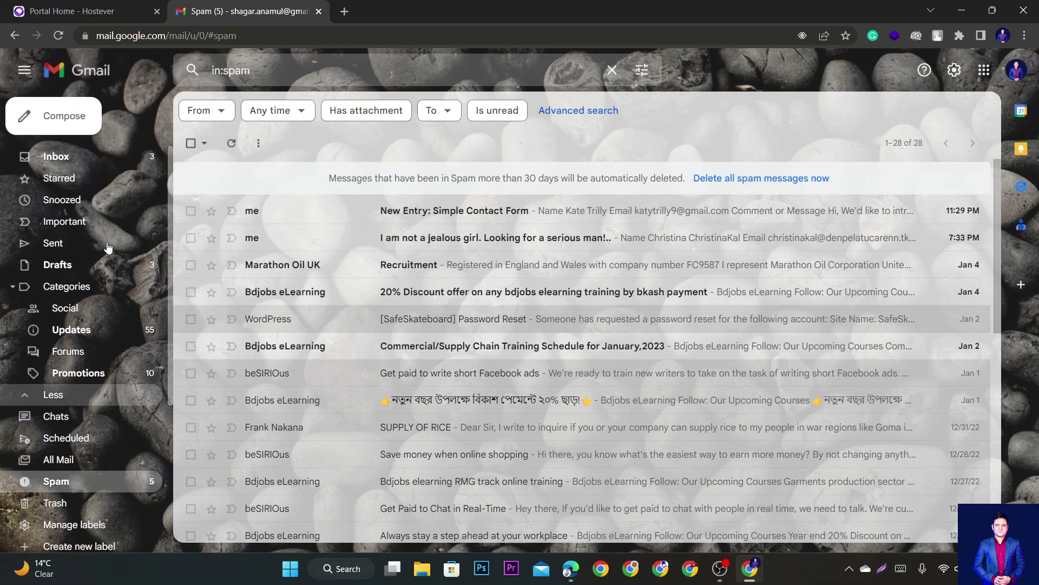
Return to the inbox and view the Promotions, then Social categories.
left_click(111, 160)
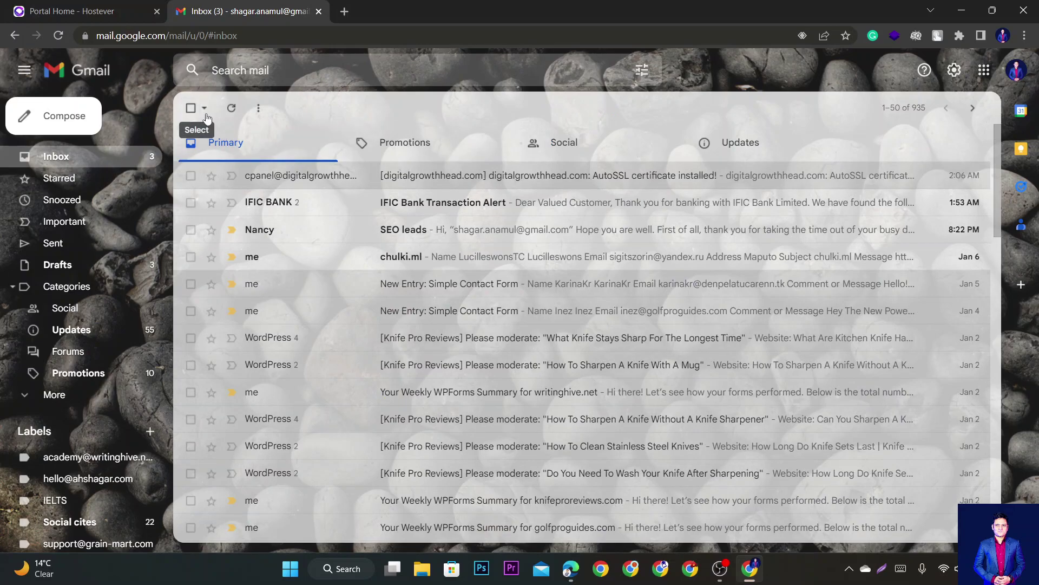
left_click(454, 144)
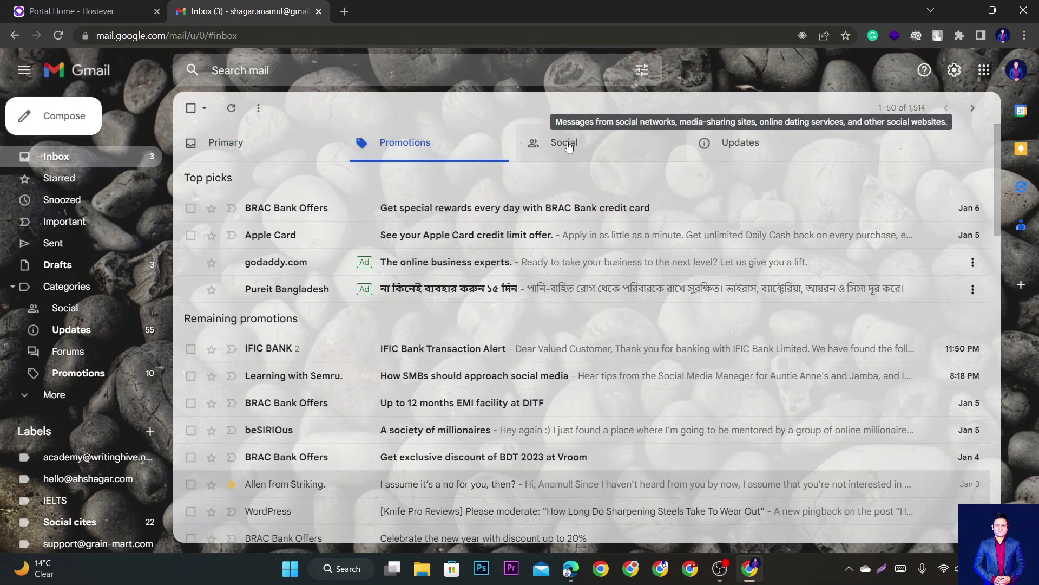
left_click(568, 147)
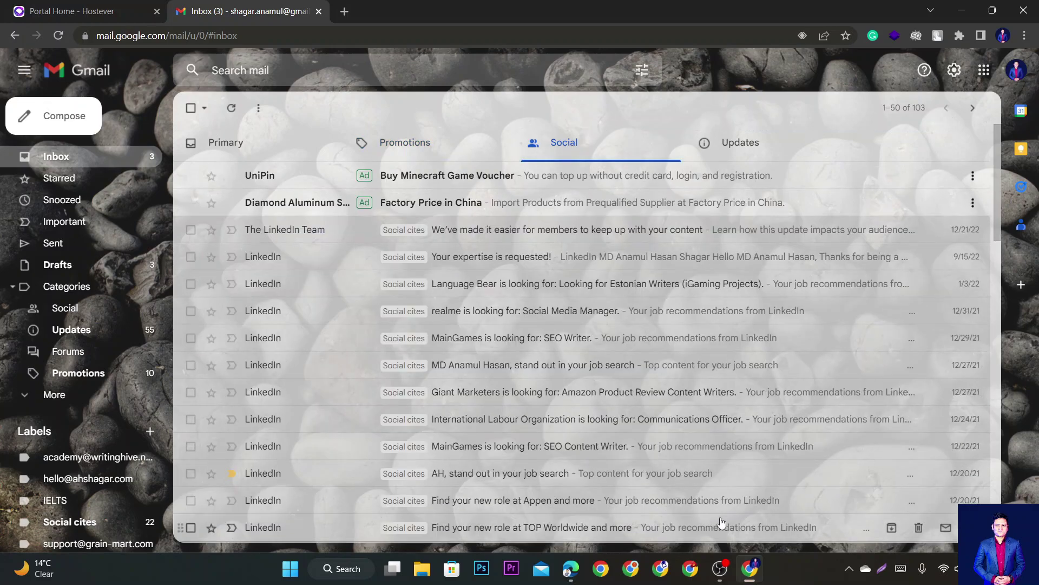
left_click(721, 570)
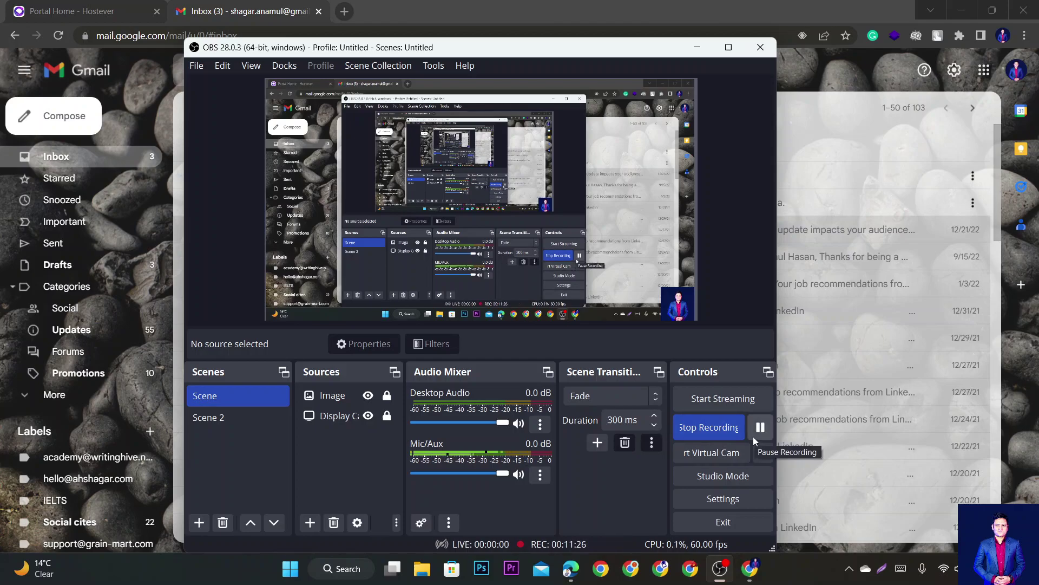
Follow the Hostever contact-verification link for safeskateboard.com, proceeding past the security warning.
key("alt+Tab")
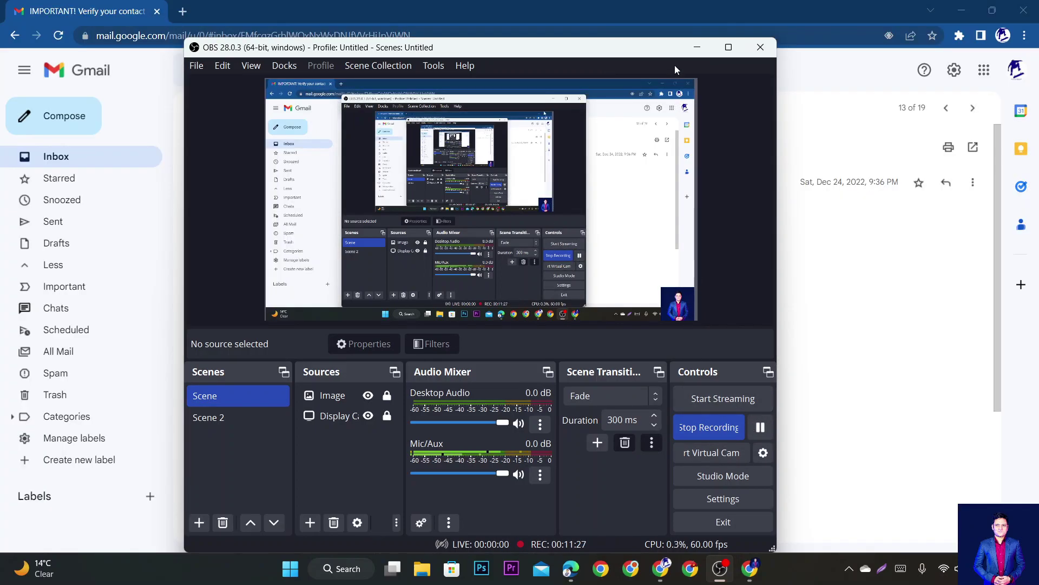
left_click(698, 50)
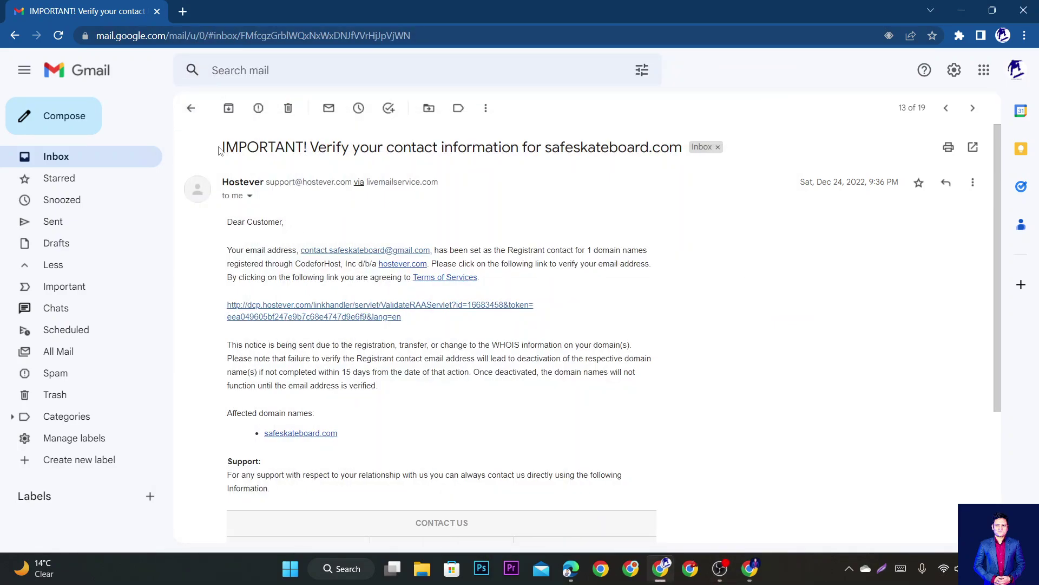
left_click_drag(224, 147, 518, 150)
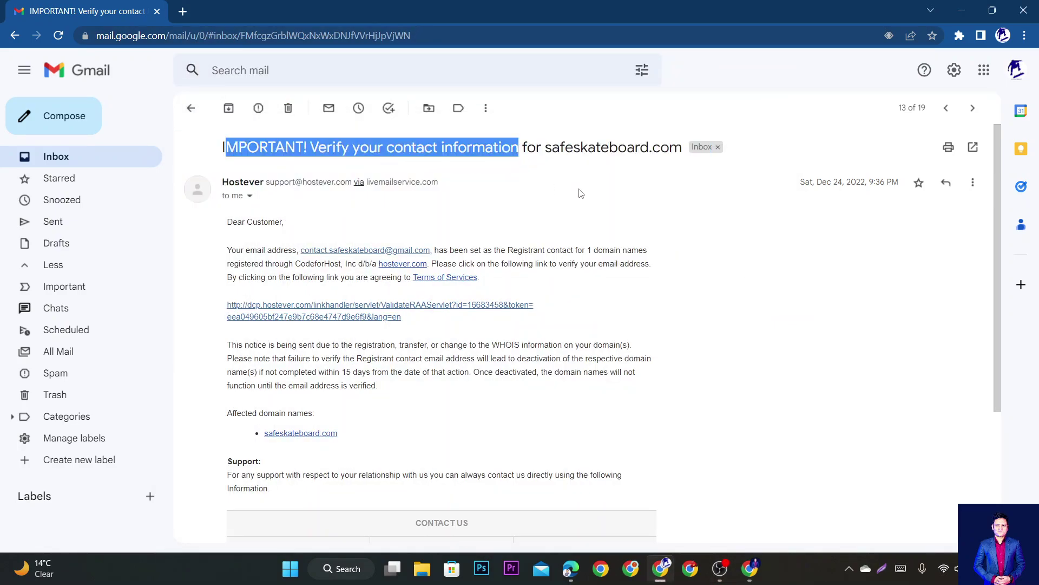
left_click(560, 197)
scroll(559, 197, "down", 1)
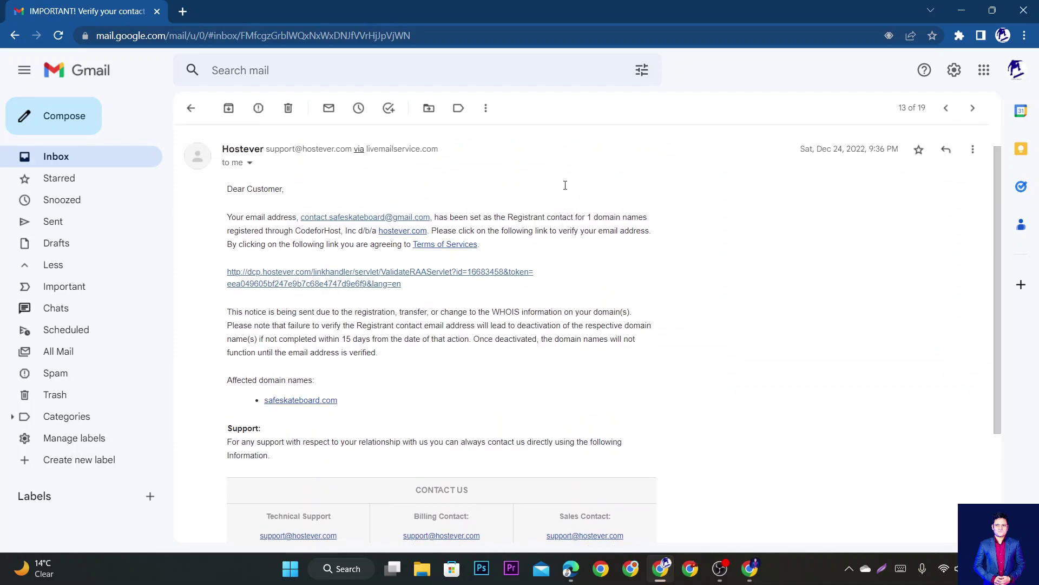
left_click(340, 245)
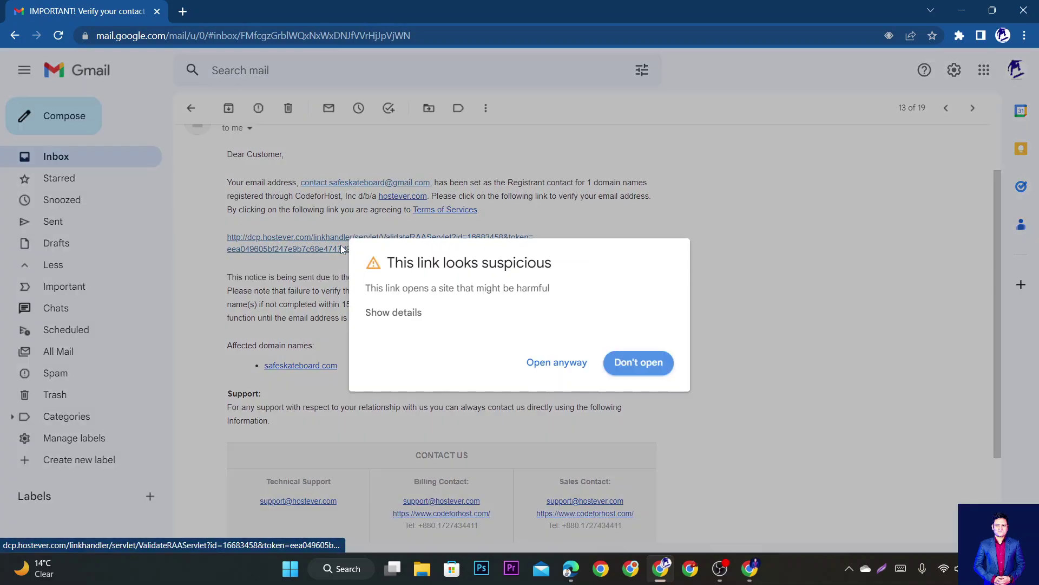
left_click(570, 367)
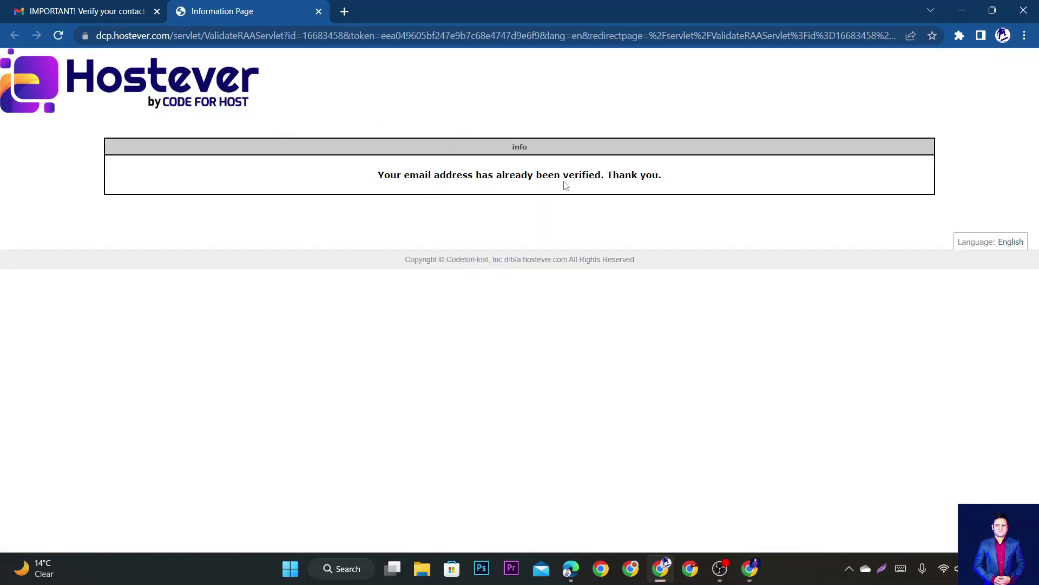
Return to the Hostever Portal Home and bring up the account options menu.
left_click(962, 10)
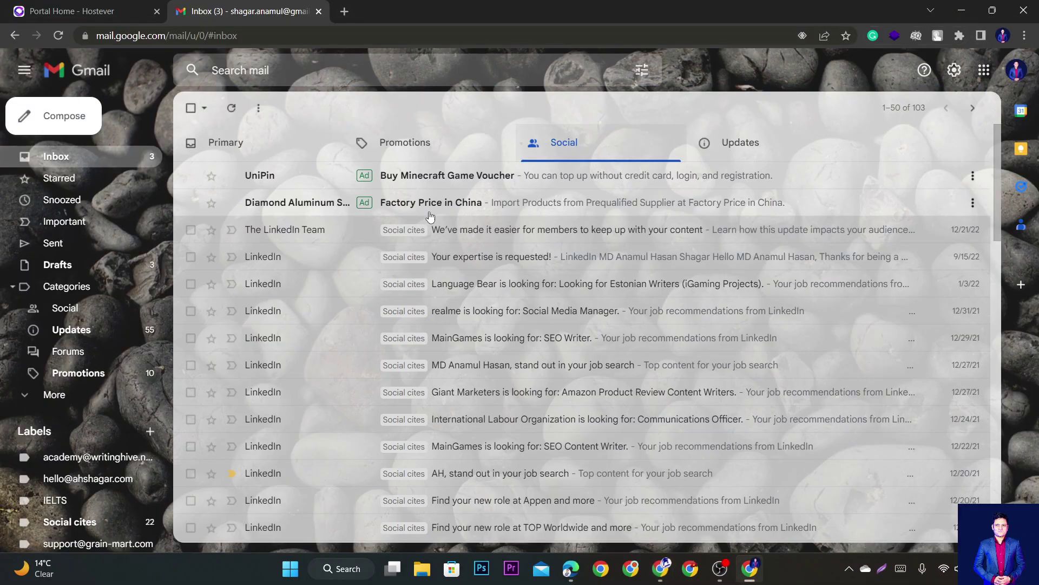
left_click(124, 6)
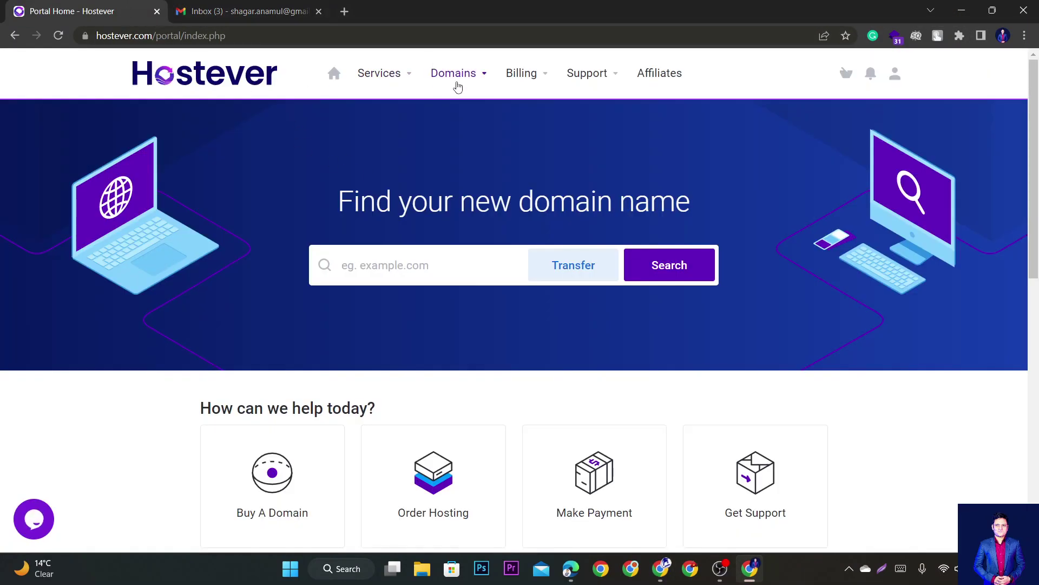
left_click(895, 73)
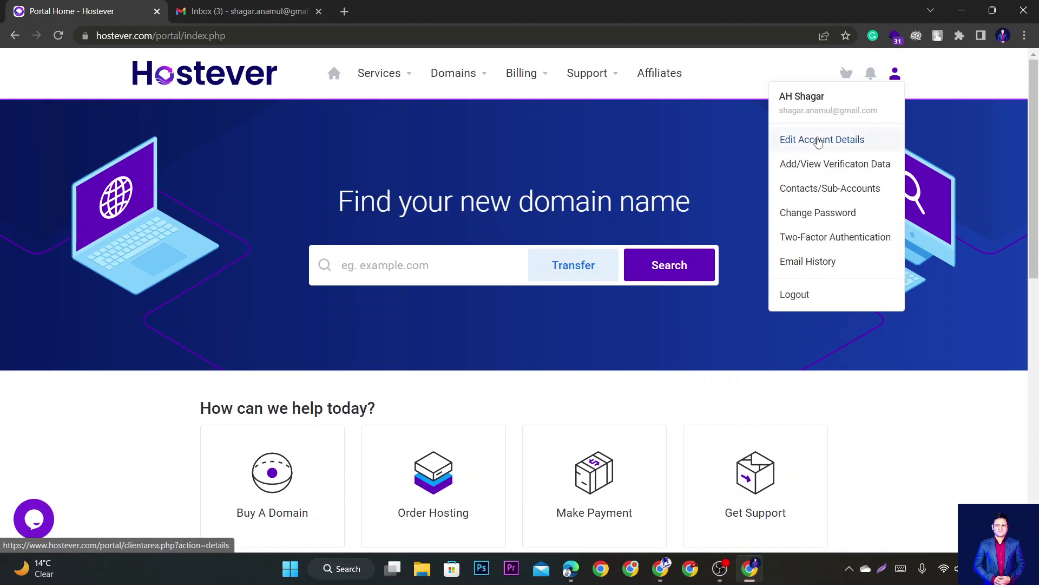